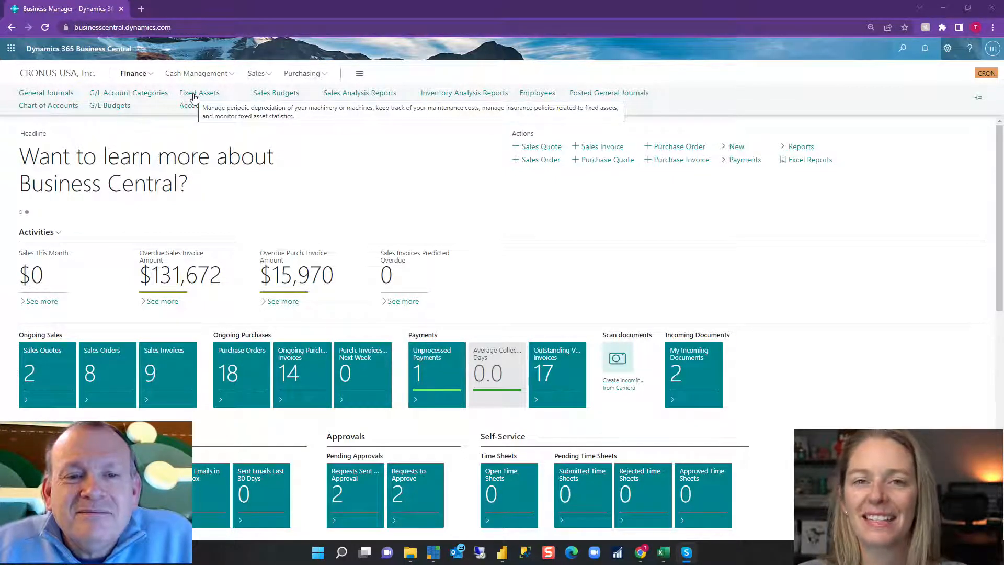
Search for the Fixed Assets list and open the card of the Desk asset FA000100.
click(902, 48)
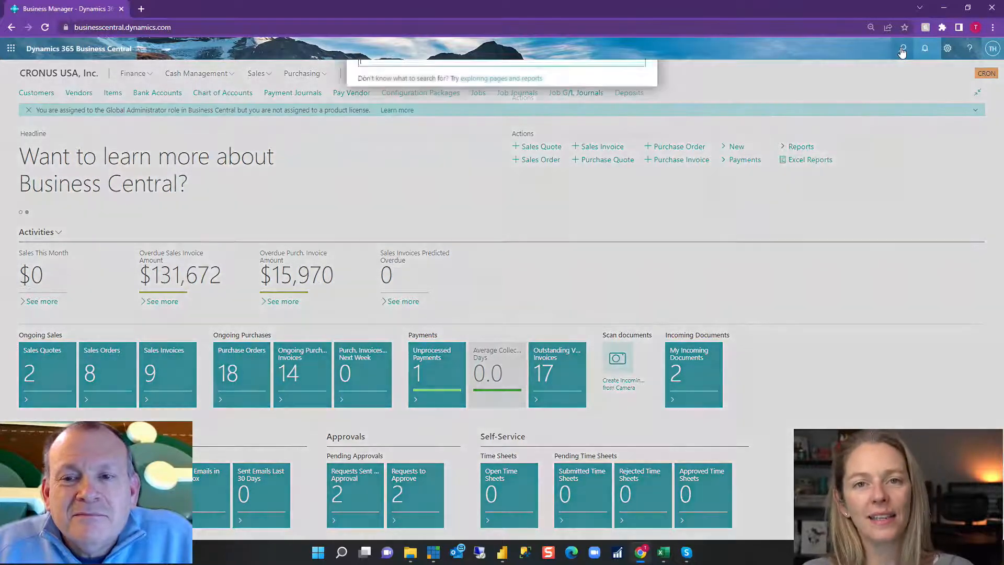
text(fixed)
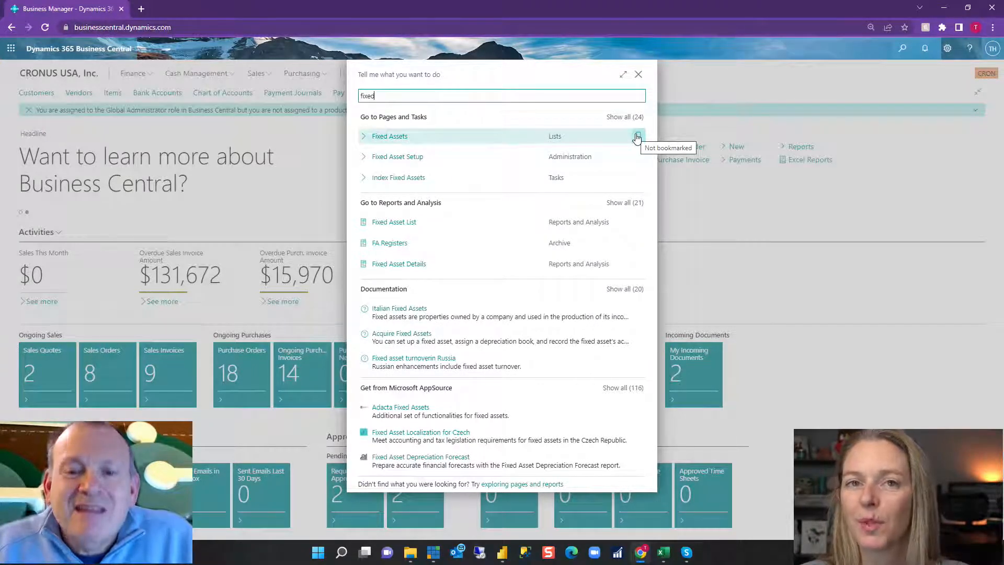
click(388, 137)
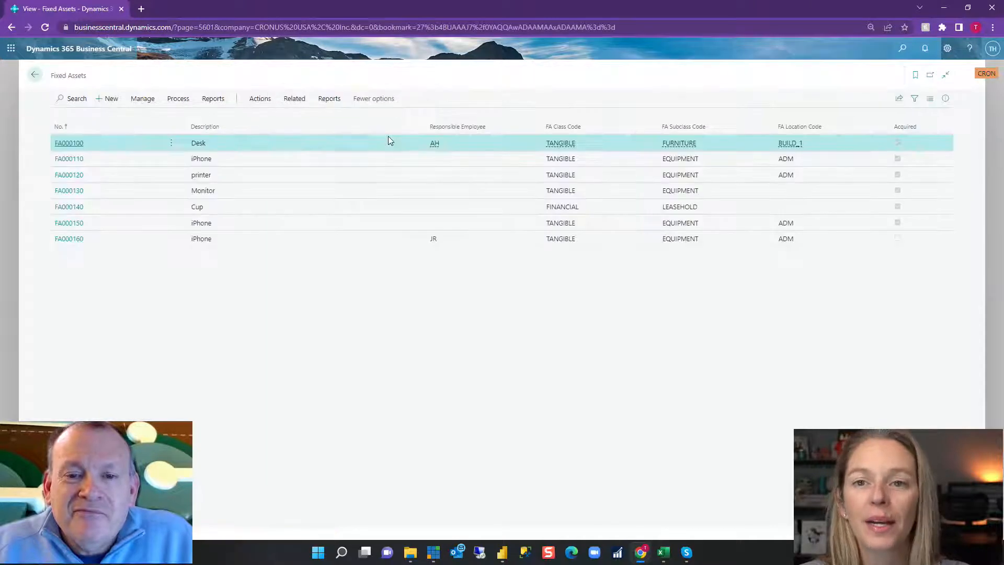
click(69, 143)
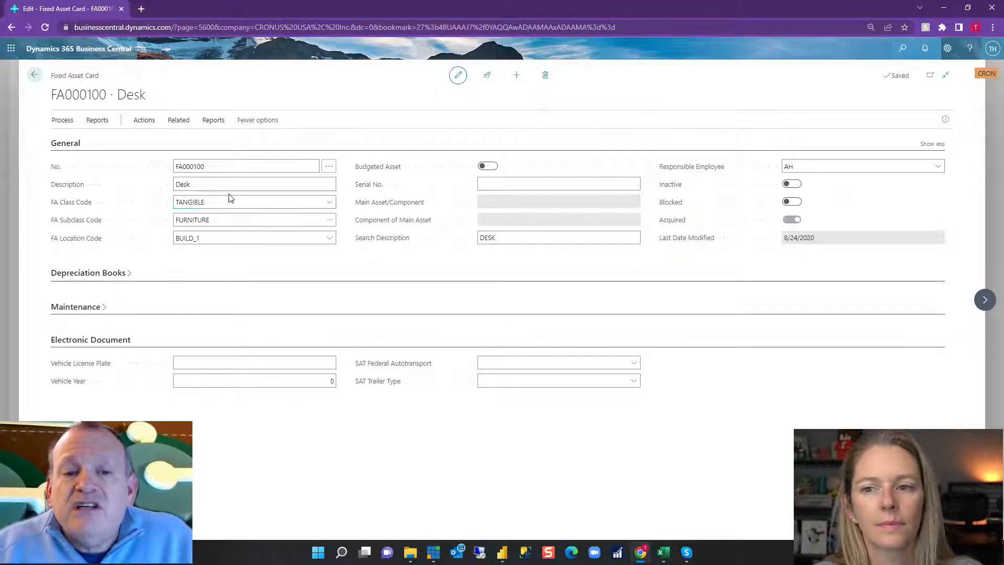
Examine the available FA class codes and FA subclass codes on the Desk's card, keeping TANGIBLE and FURNITURE.
click(329, 205)
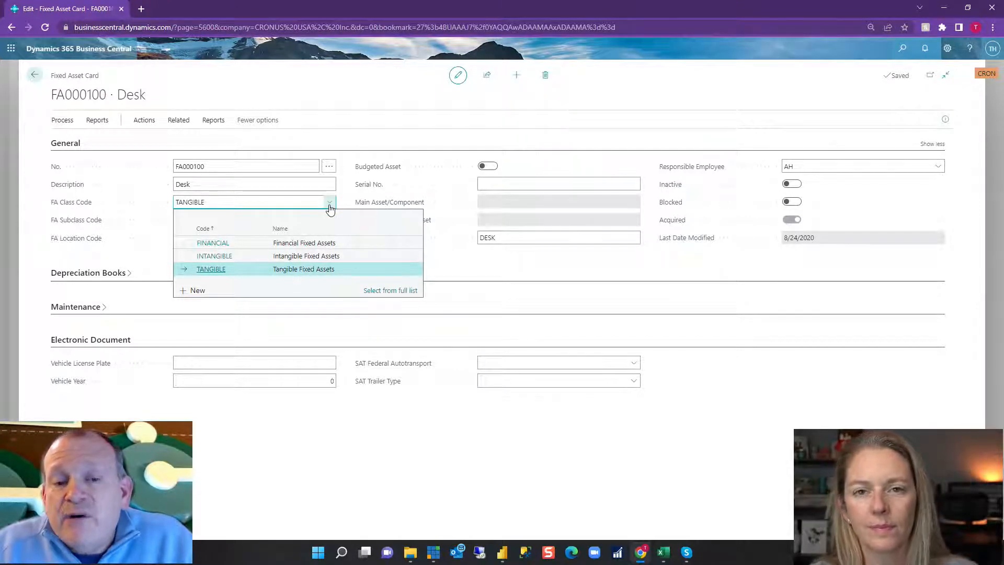
click(464, 266)
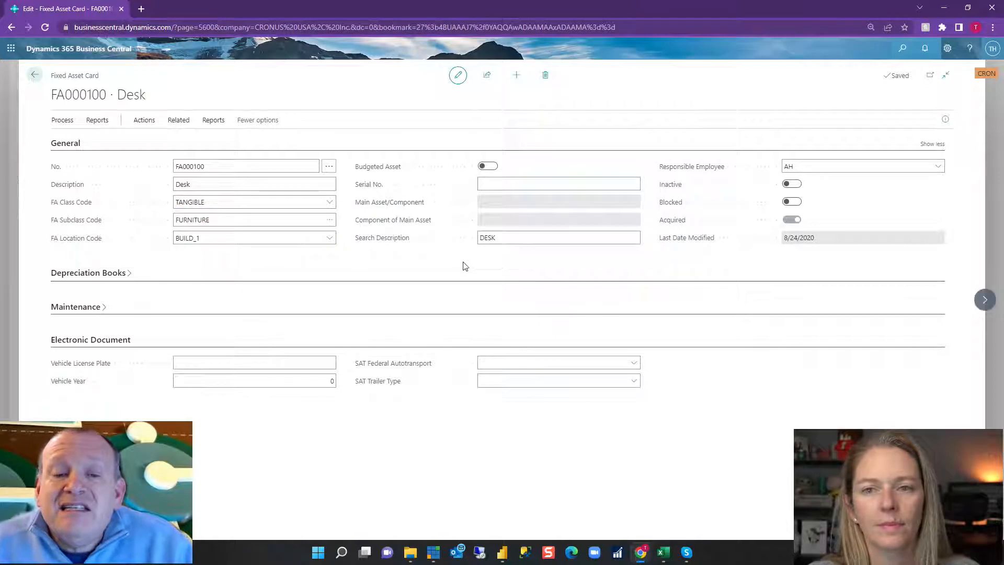
click(330, 223)
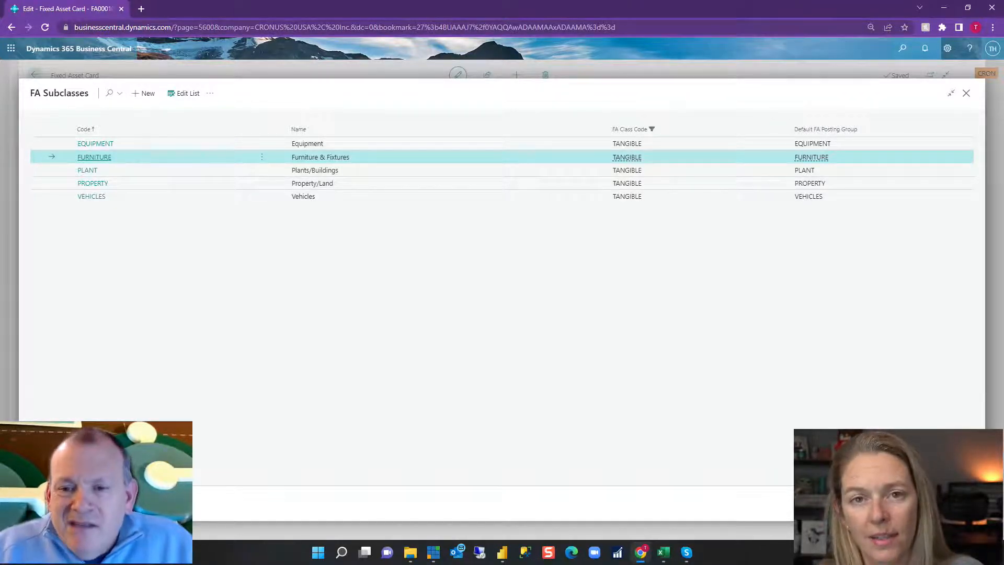
key(Return)
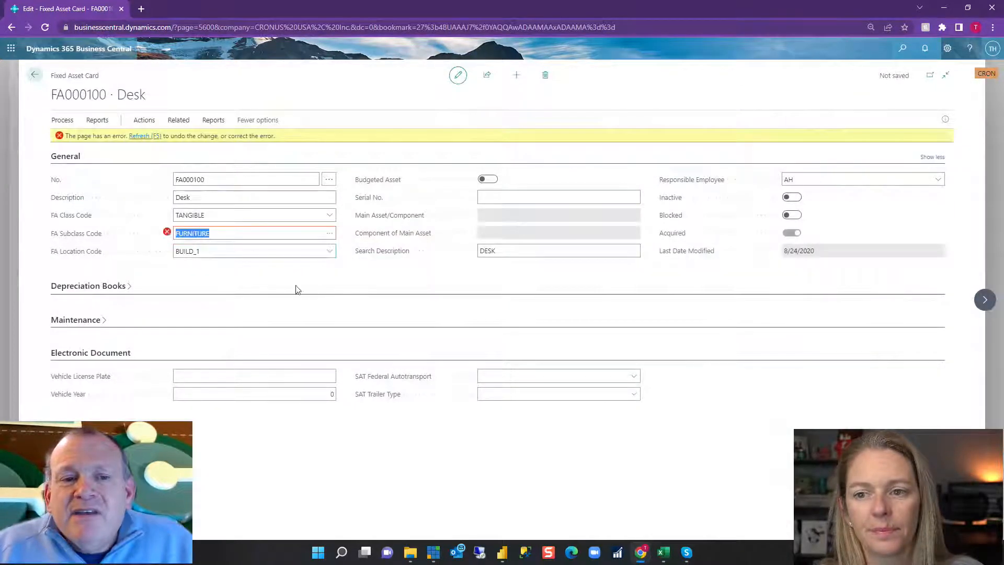
click(135, 135)
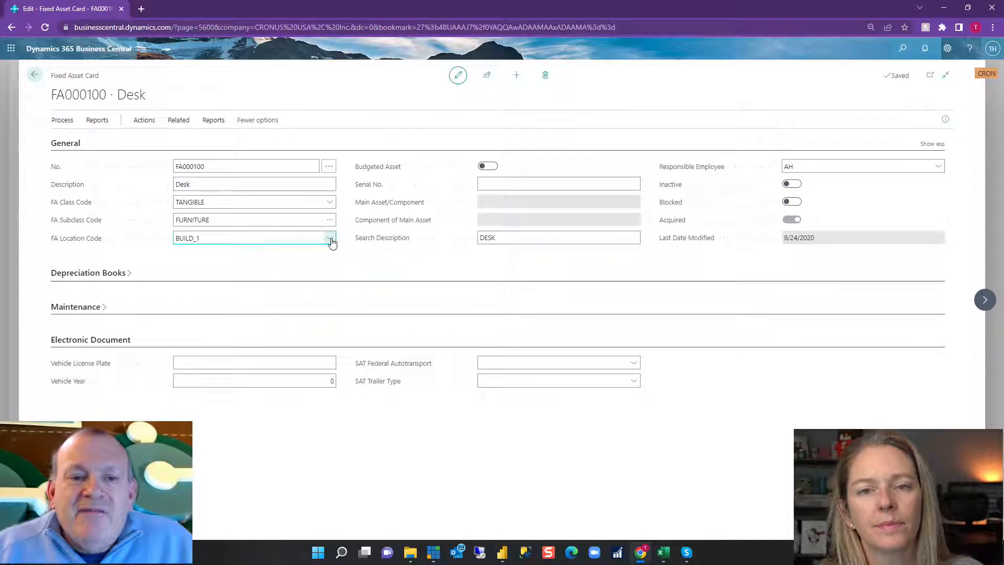
View the full list of FA locations for the Desk and close it without choosing another one.
click(330, 239)
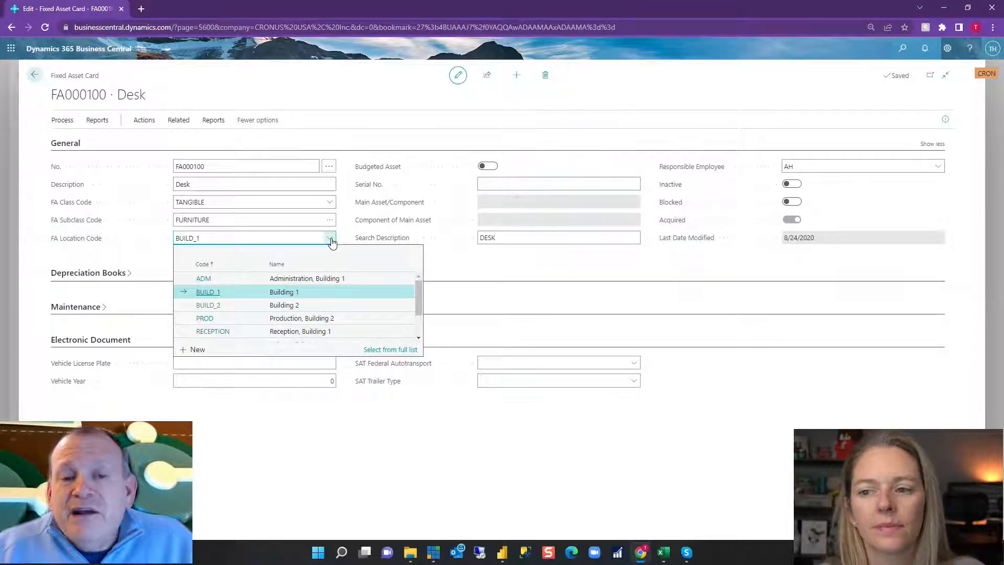
click(396, 350)
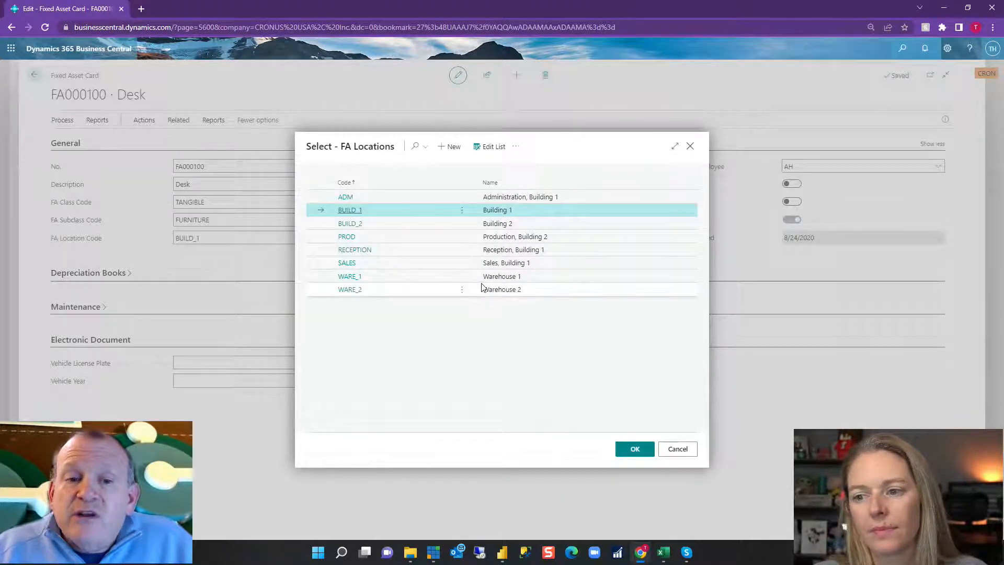
click(686, 451)
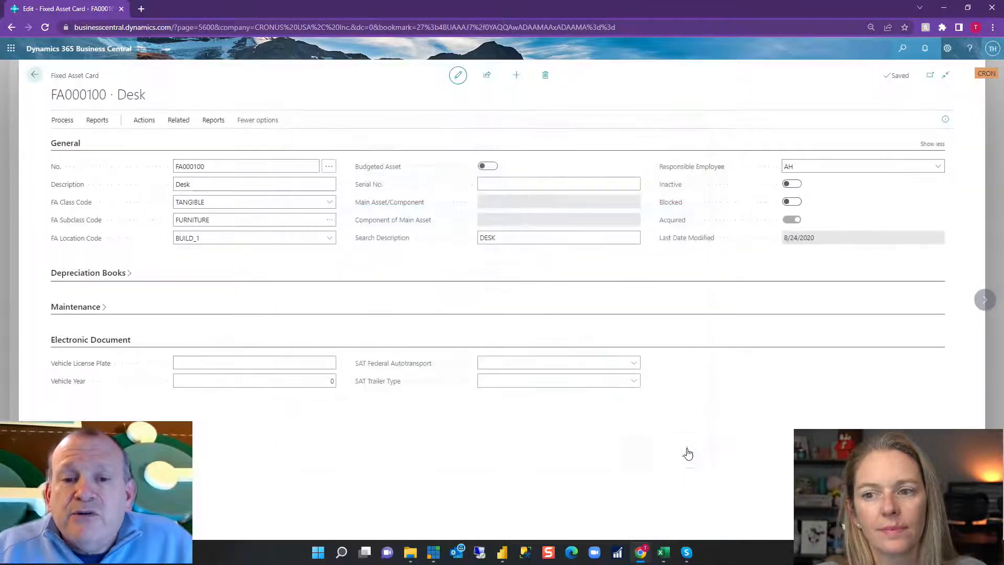
Try to mark the Desk as a budgeted asset, and refresh the card to discard the change.
click(486, 167)
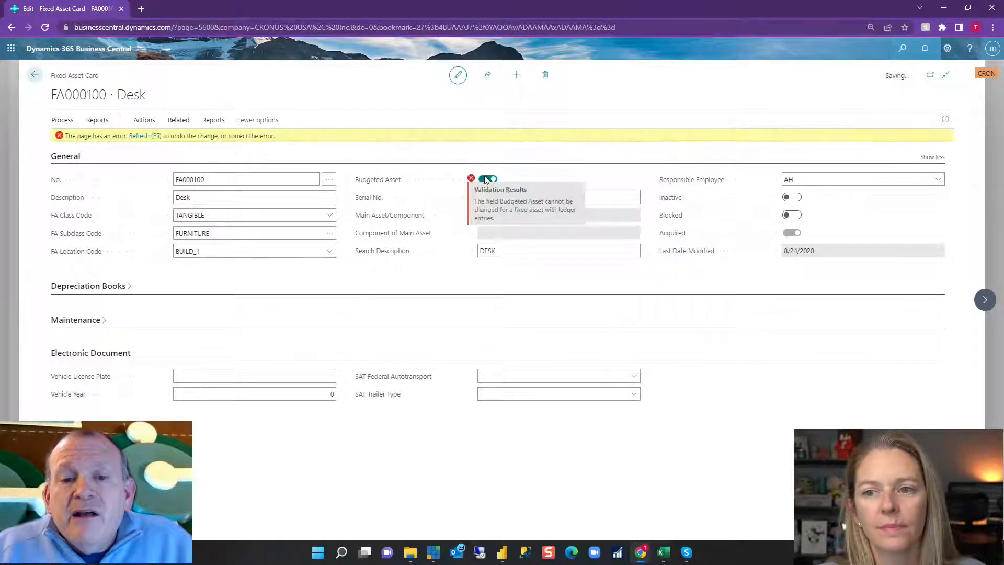
click(157, 137)
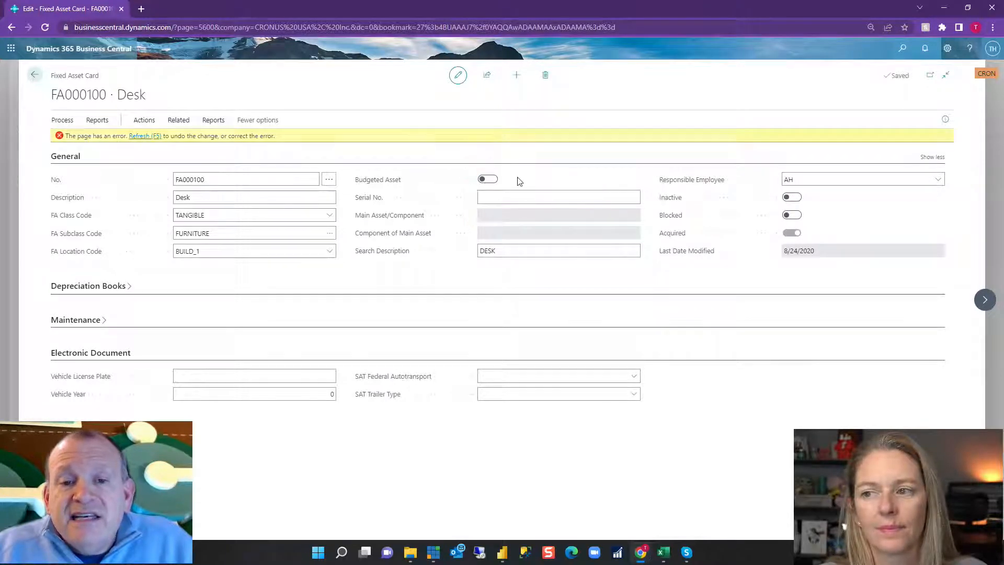
click(518, 177)
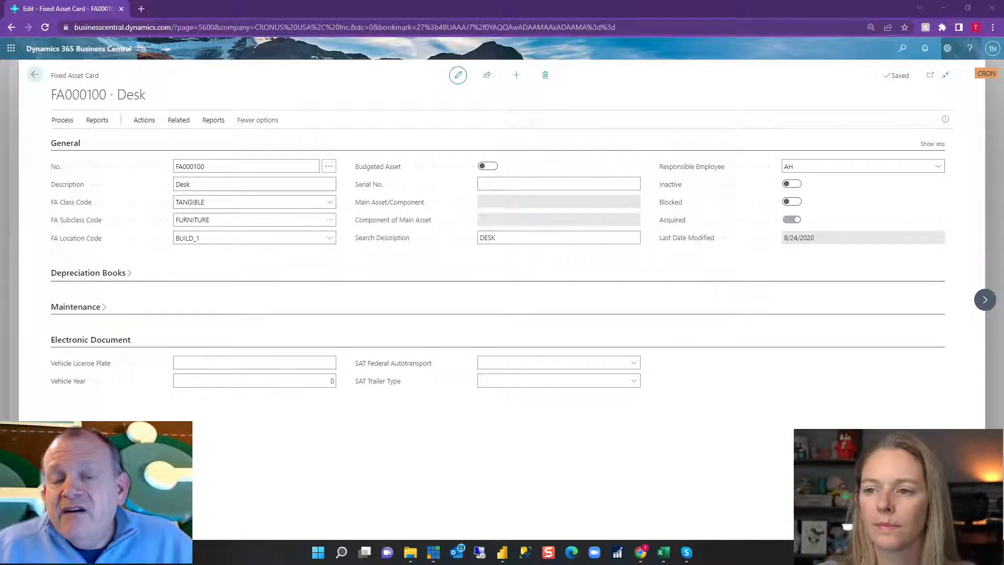
click(522, 181)
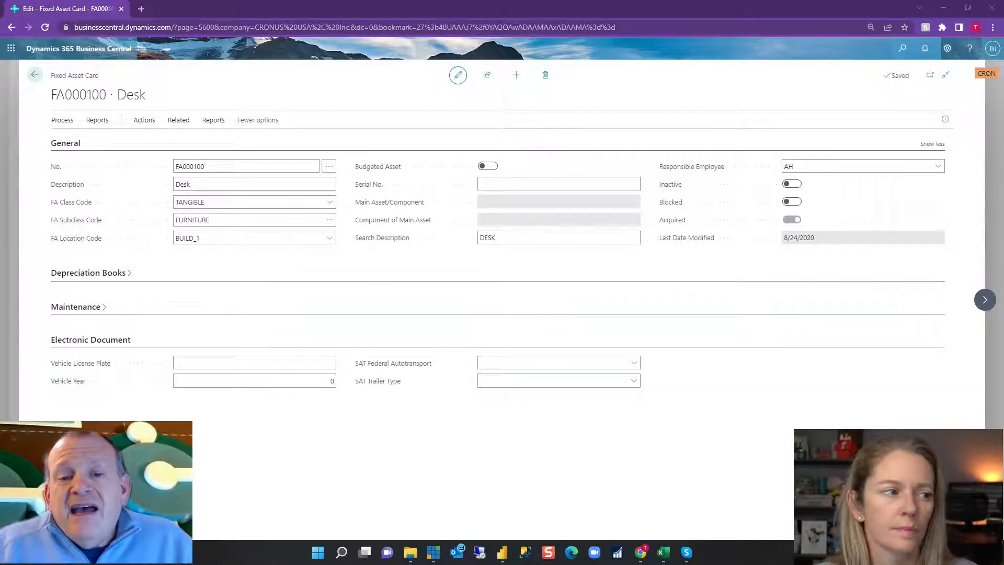
click(376, 45)
click(538, 185)
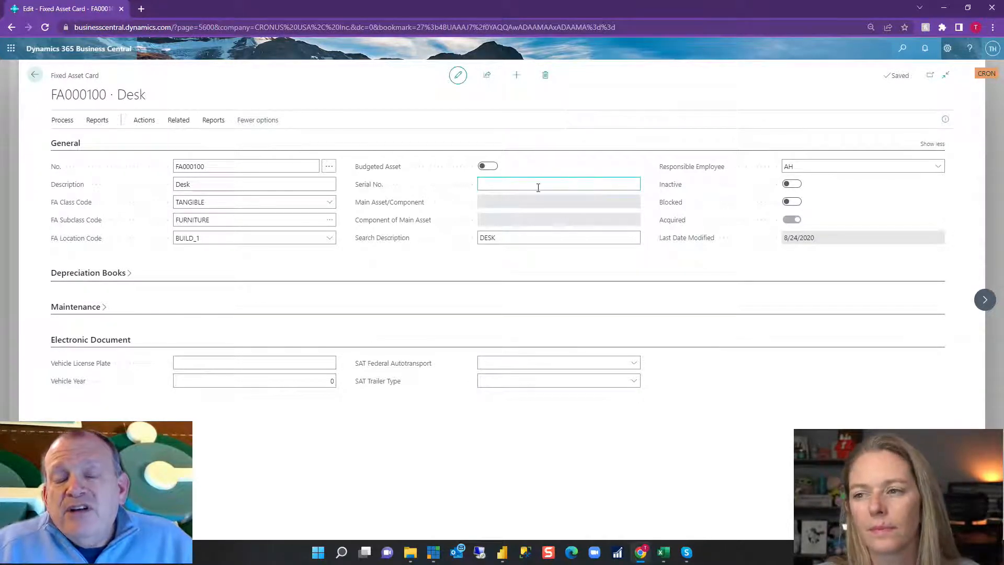
click(540, 180)
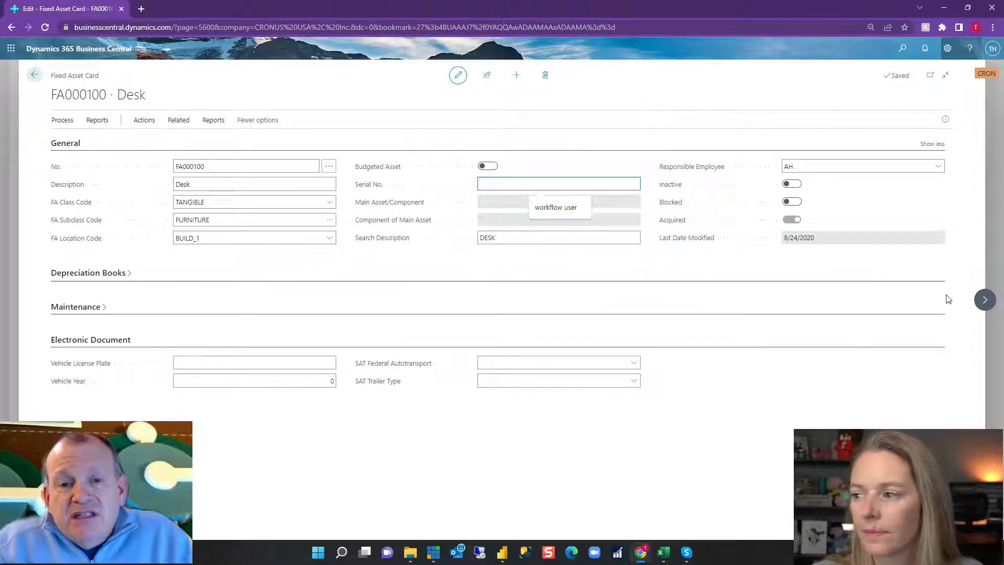
Return to the fixed asset list, open iPhone asset FA000150, and move on to the card of iPhone asset FA000160.
click(34, 75)
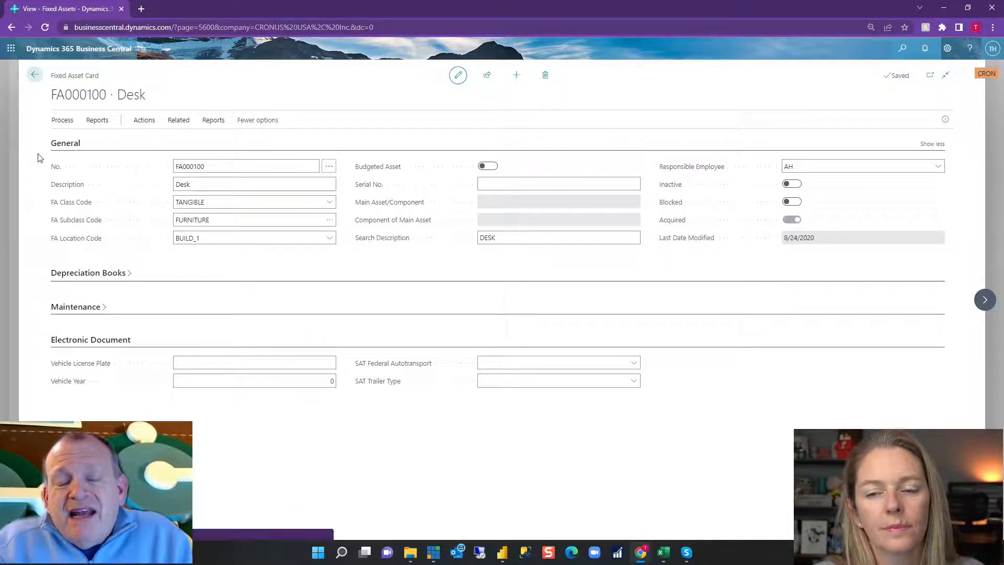
click(74, 222)
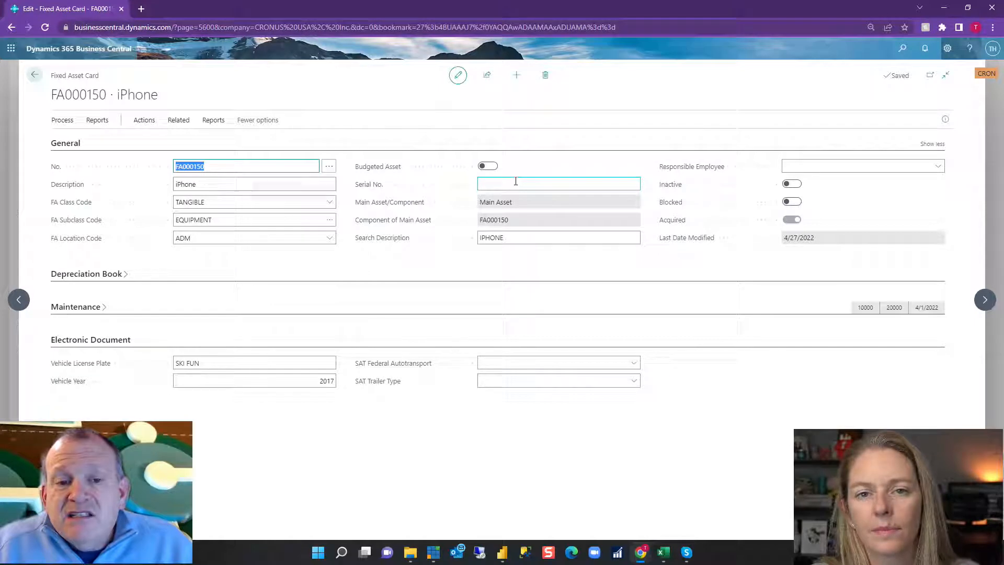
click(985, 302)
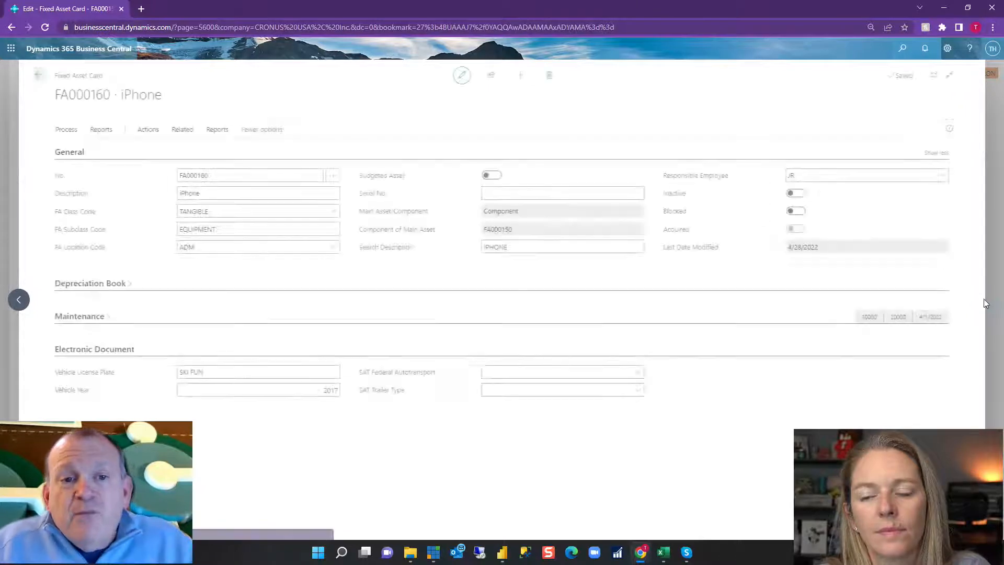
Examine the search description and the choices for the responsible employee on iPhone asset FA000160.
click(519, 262)
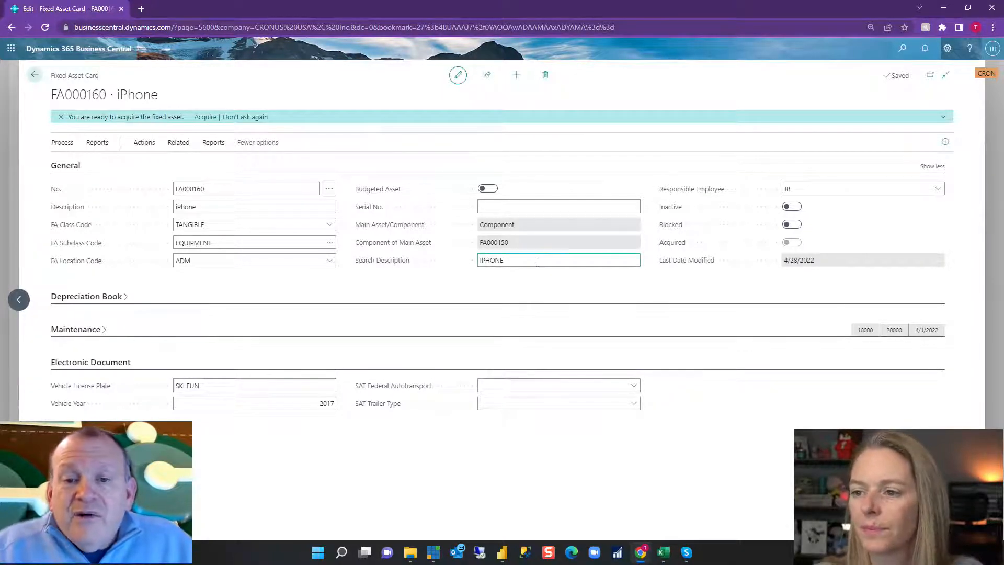
click(537, 262)
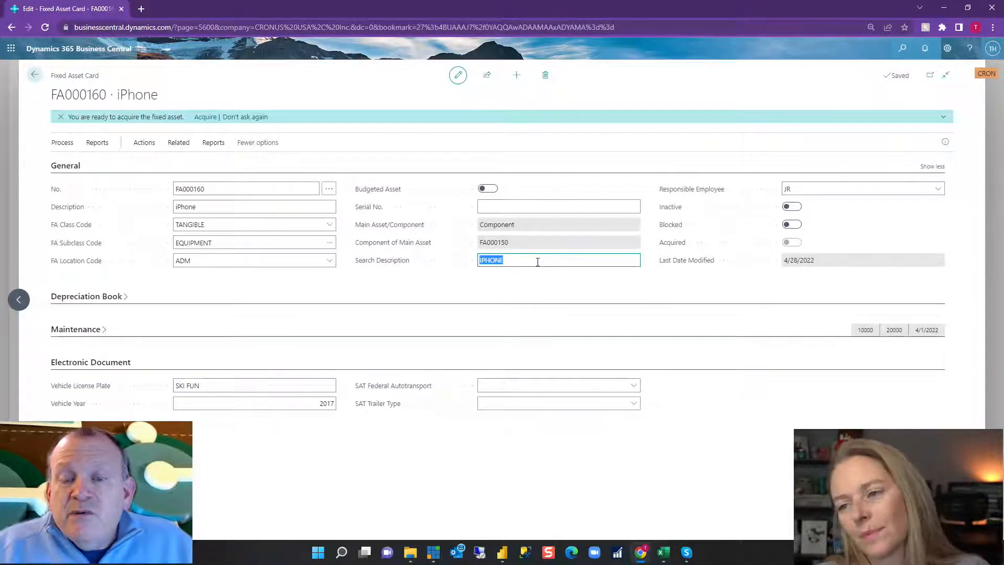
click(842, 189)
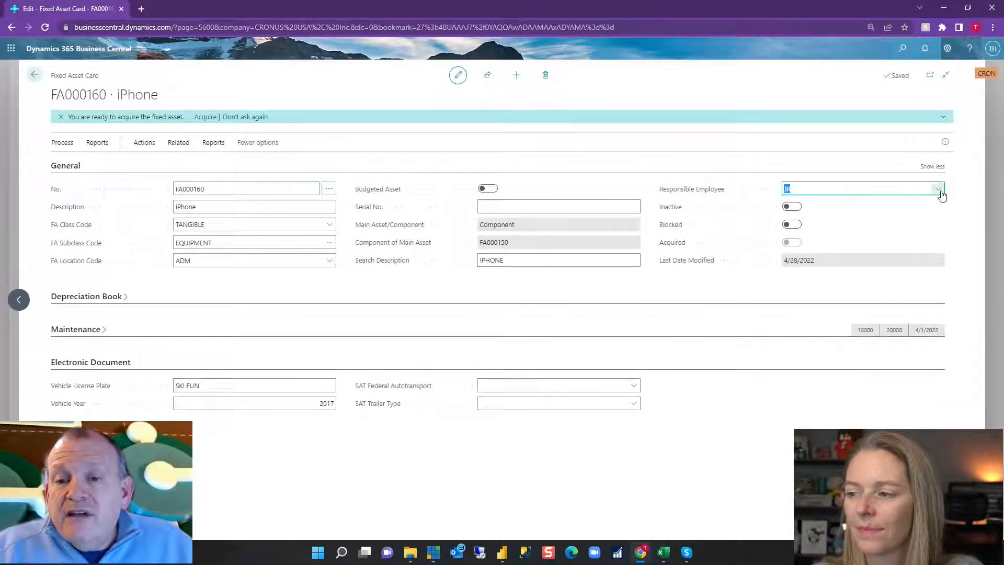
click(939, 190)
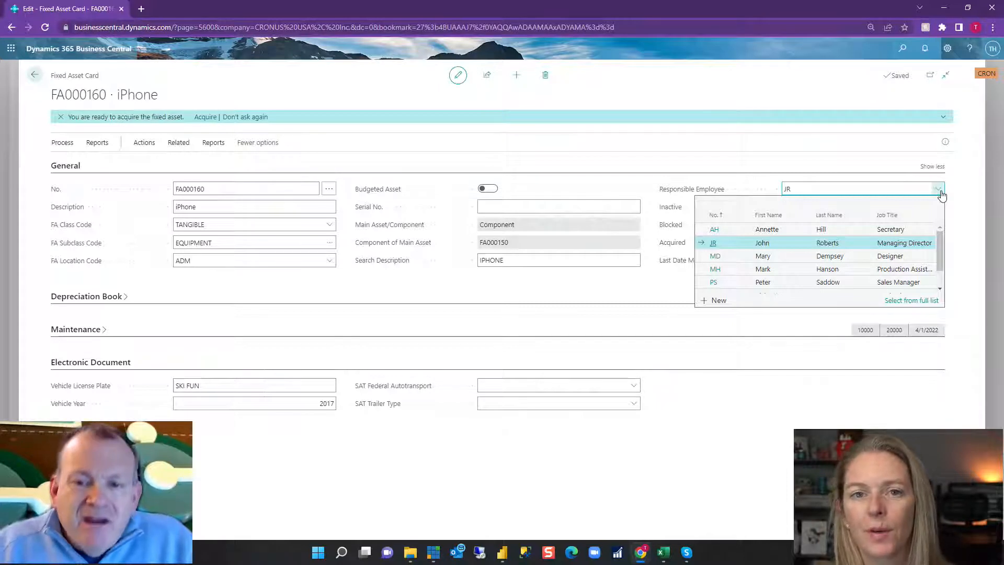
click(733, 157)
click(789, 228)
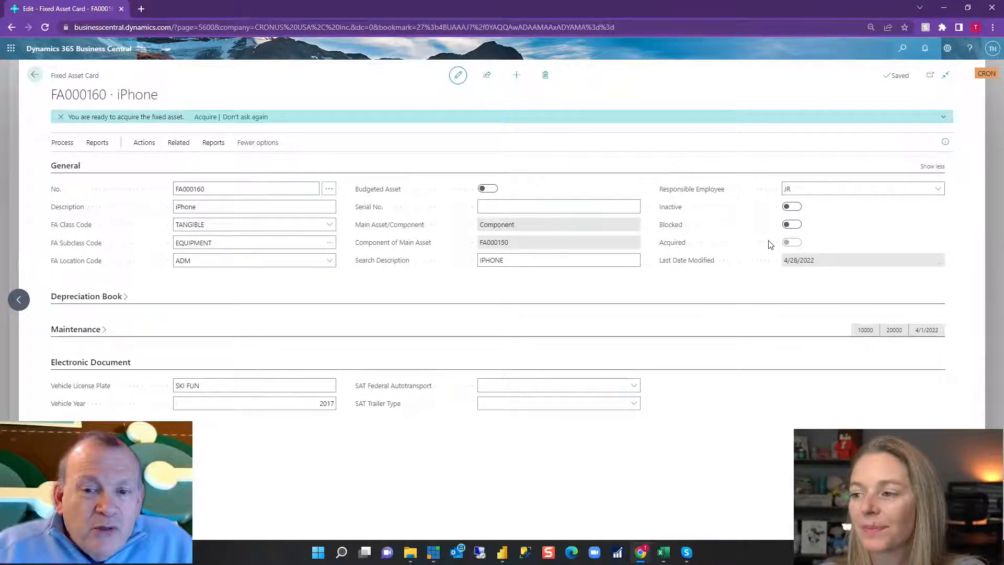
Start the assisted acquisition of iPhone asset FA000160 and choose Vendor as the ledger to post to.
click(145, 146)
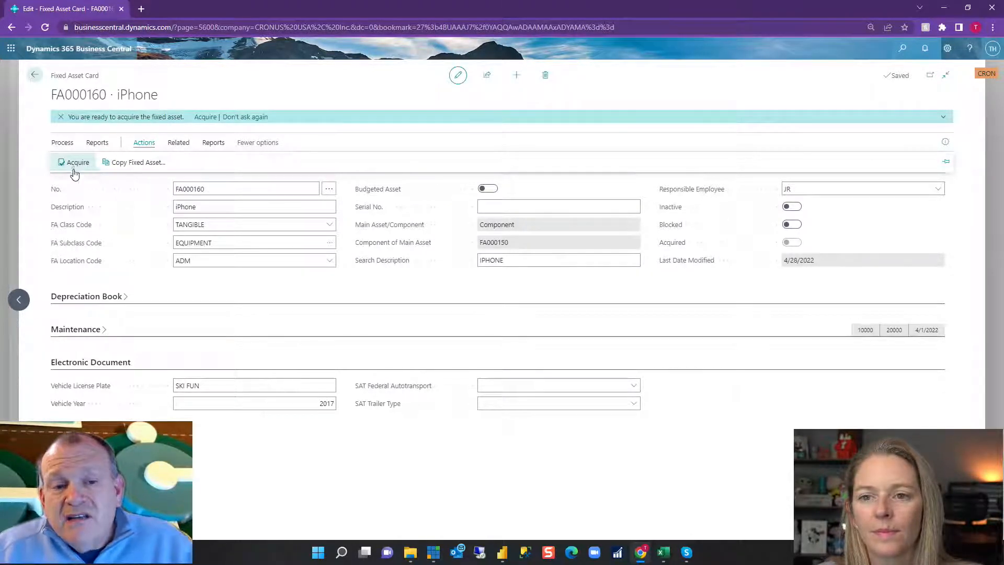
click(74, 166)
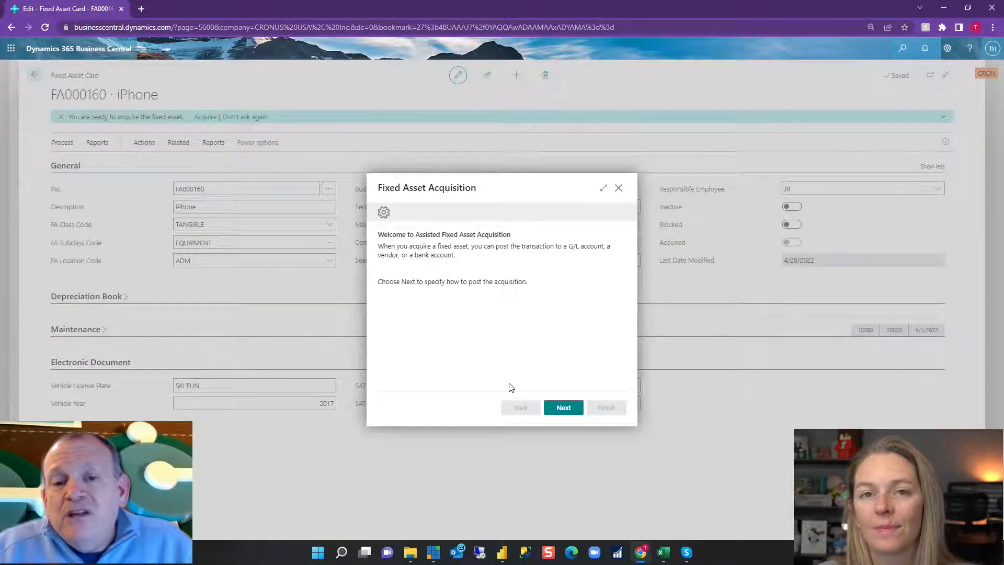
click(564, 408)
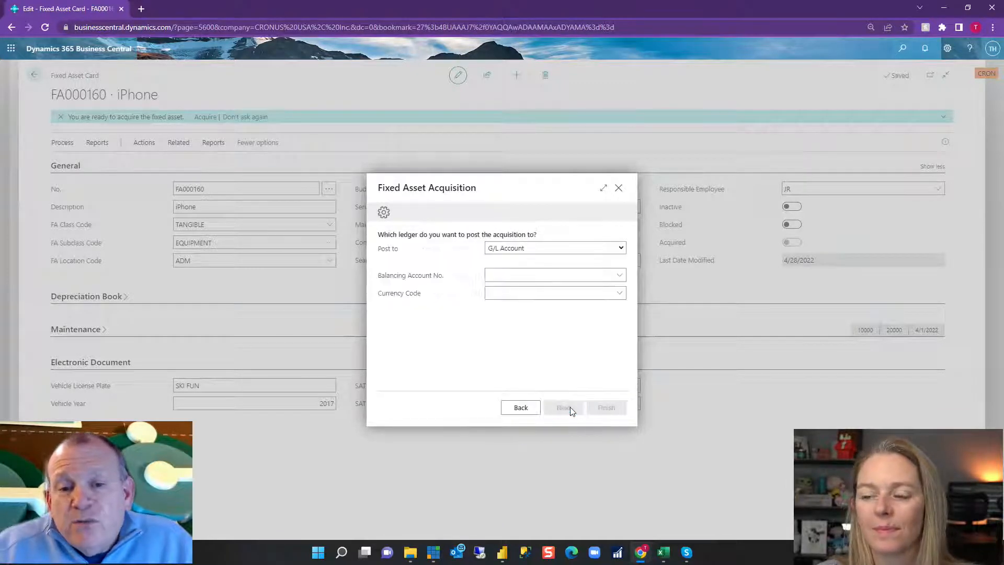
click(544, 249)
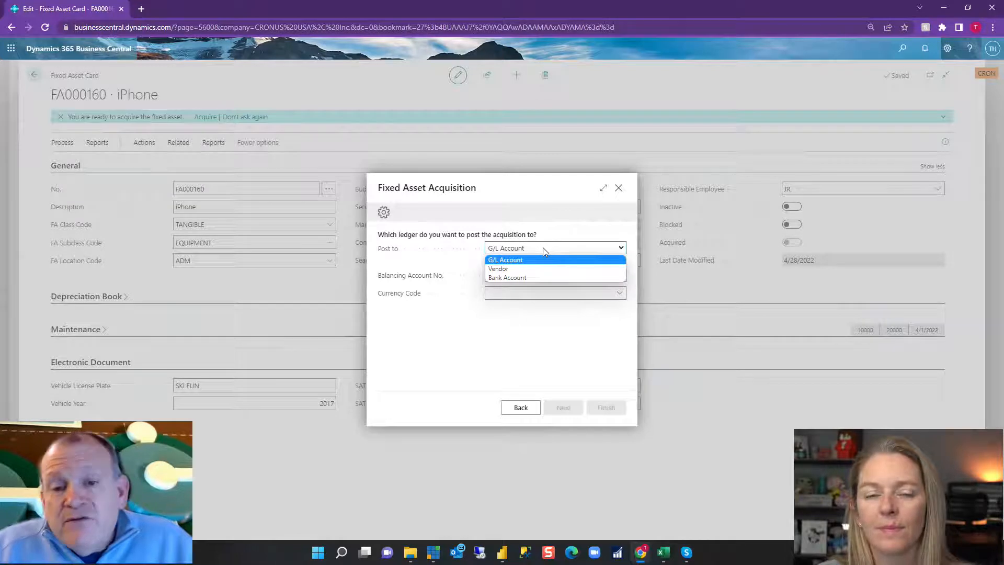
click(530, 267)
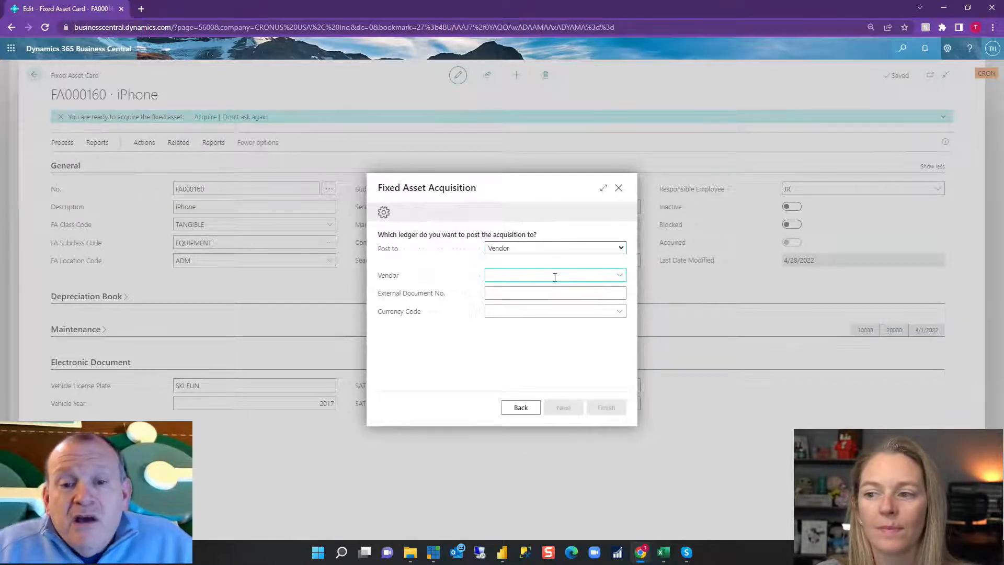
Select Fabrikam, Inc. as the vendor, set the external document number to 12345, and continue to the asset information.
click(619, 274)
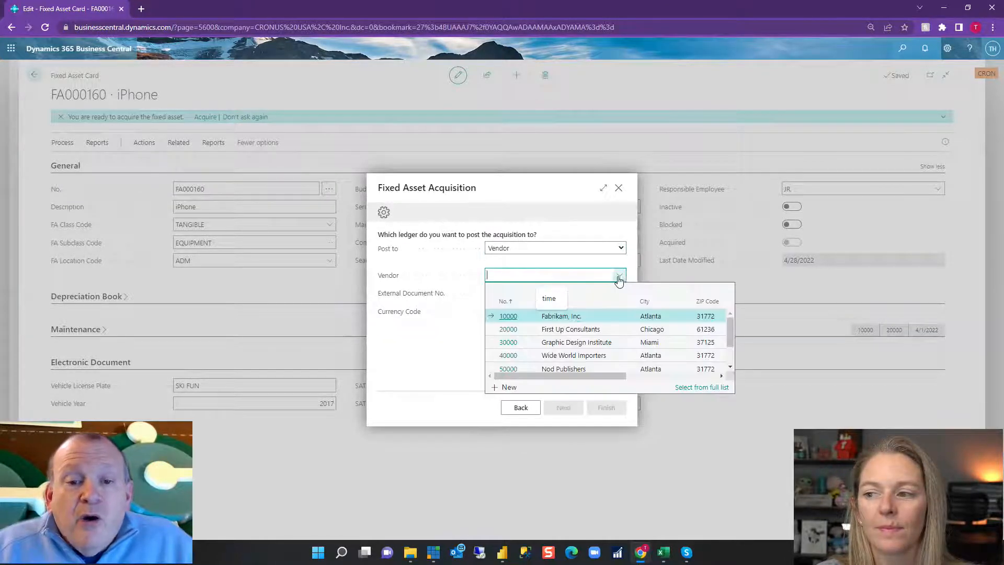
click(508, 319)
click(551, 292)
text(123456)
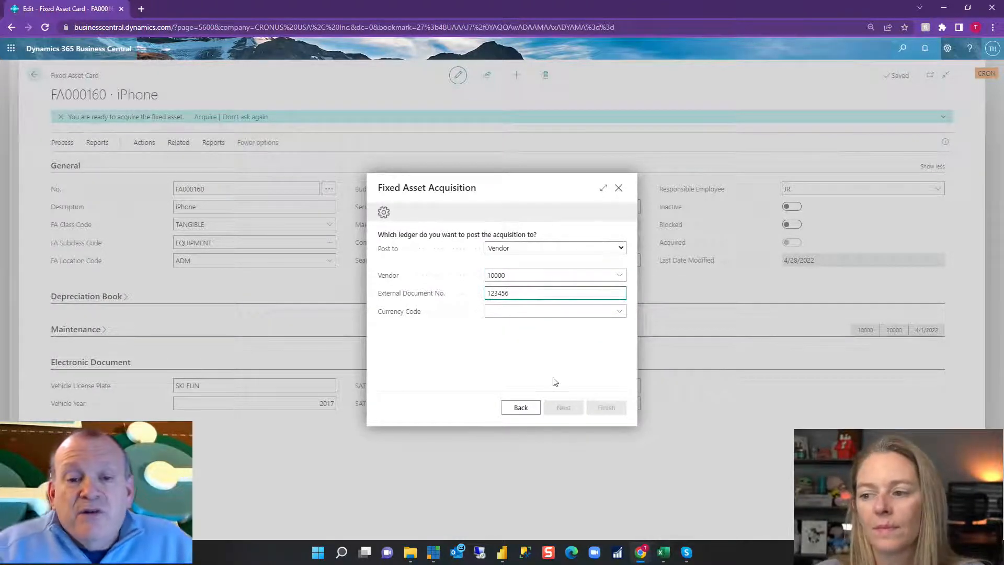
click(574, 312)
click(565, 411)
Set the acquisition cost including tax to 1,000 and the acquisition date to 3/1, and proceed to the final page of the acquisition.
click(579, 244)
text(1000)
key(Tab)
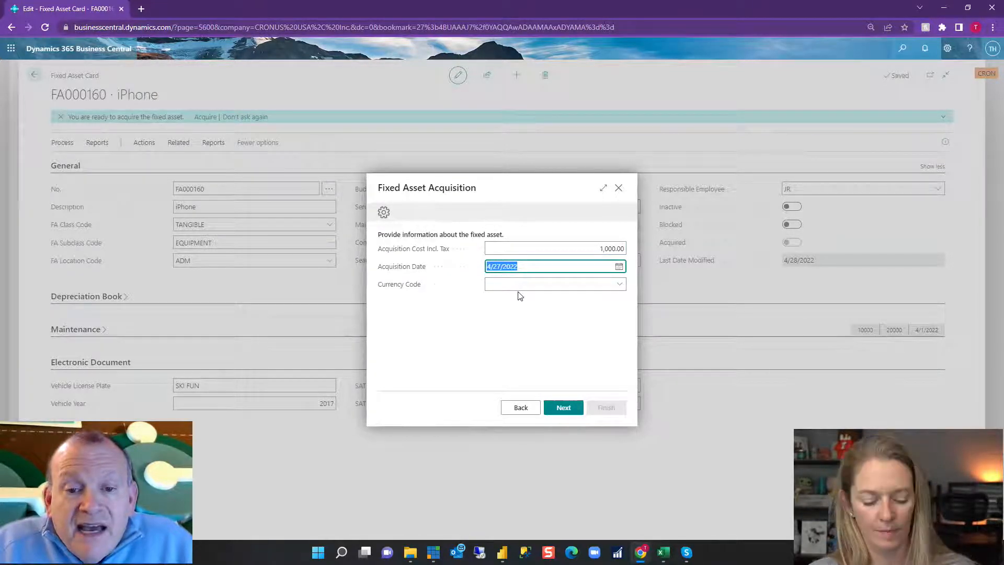
text(3/1)
key(Tab)
click(557, 406)
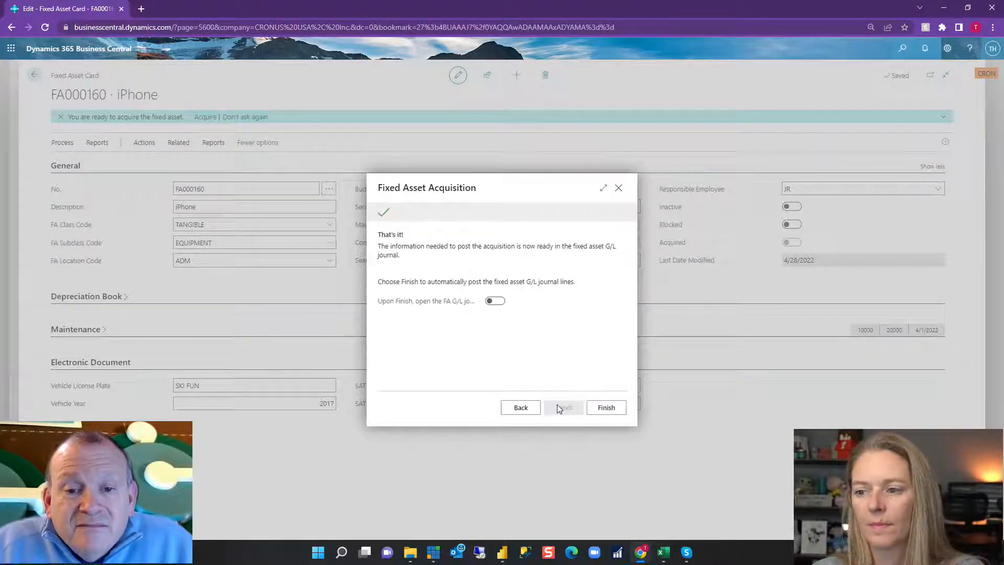
Finish the acquisition with the FA G/L journal set to open, and review its iPhone and Fabrikam, Inc. lines.
click(496, 301)
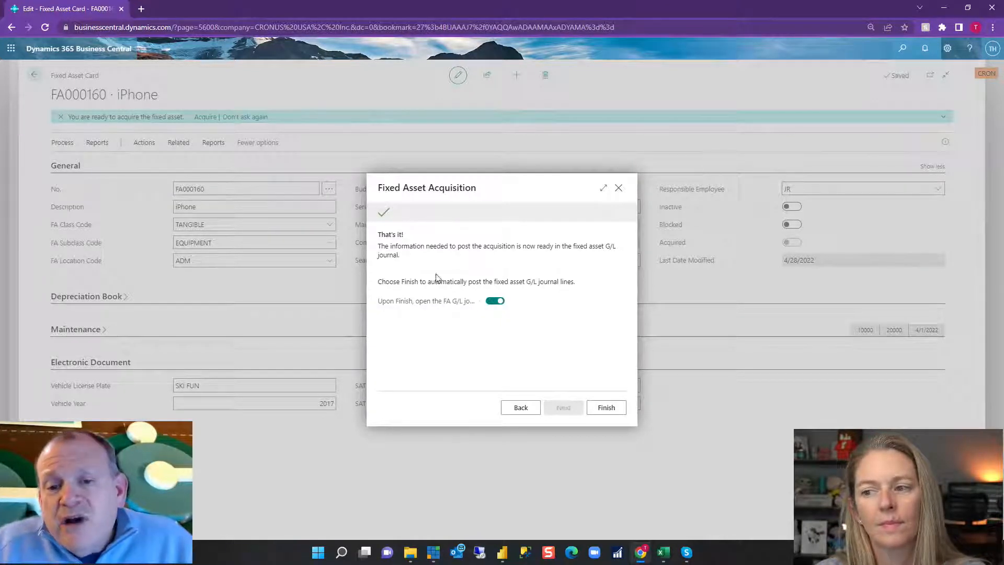
click(606, 408)
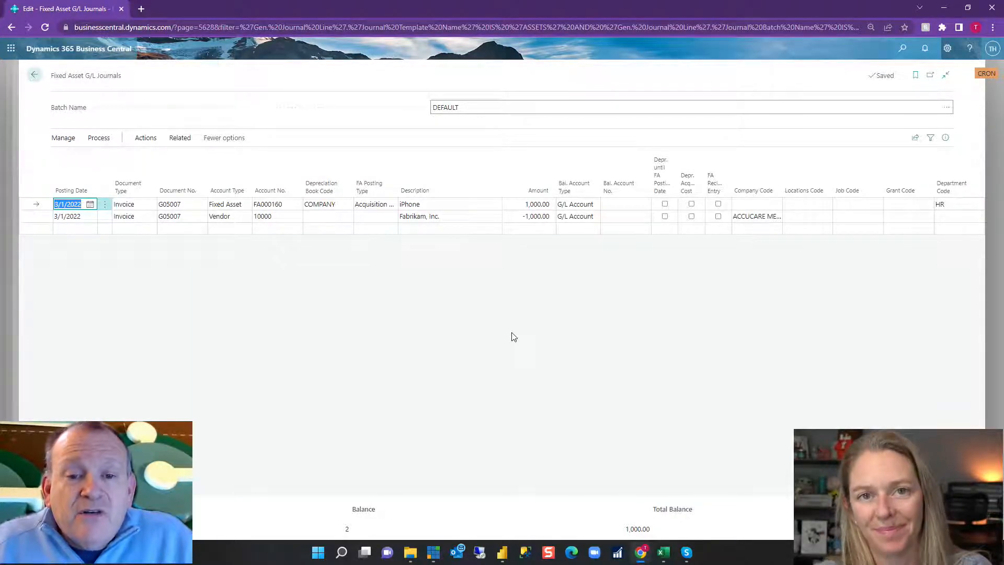
click(36, 208)
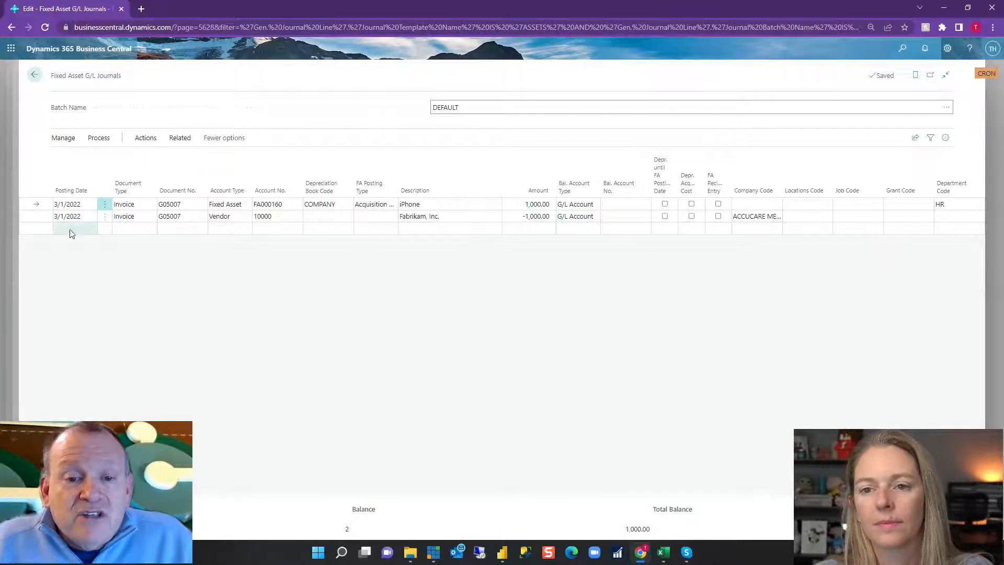
click(43, 220)
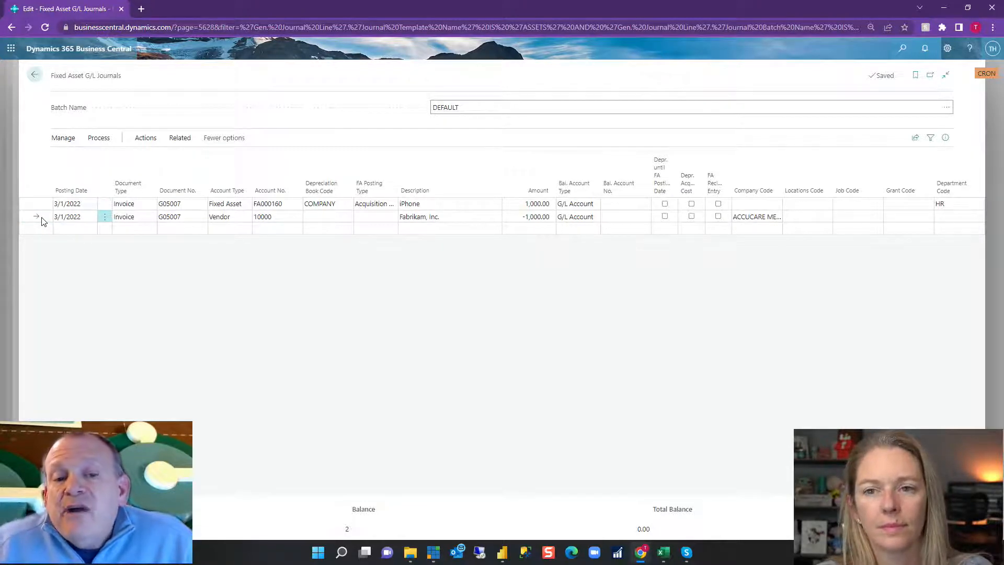
Post the iPhone acquisition lines in the DEFAULT batch of the fixed asset G/L journal.
click(98, 139)
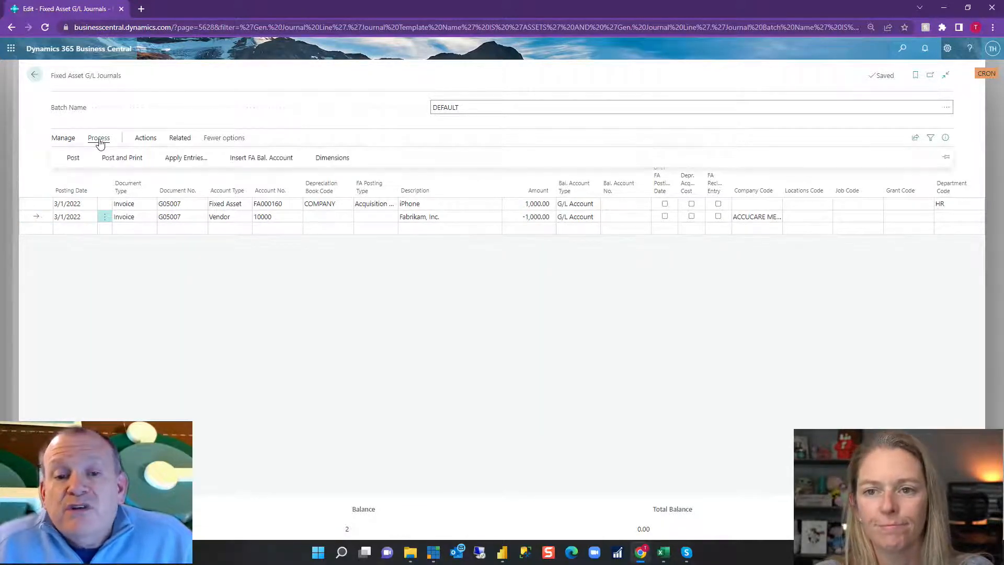
click(69, 158)
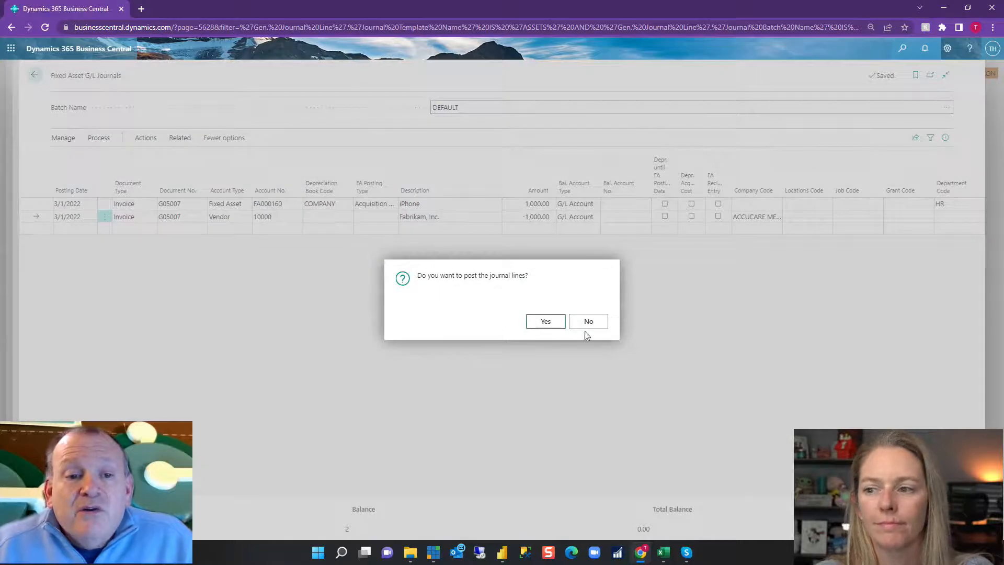
click(552, 325)
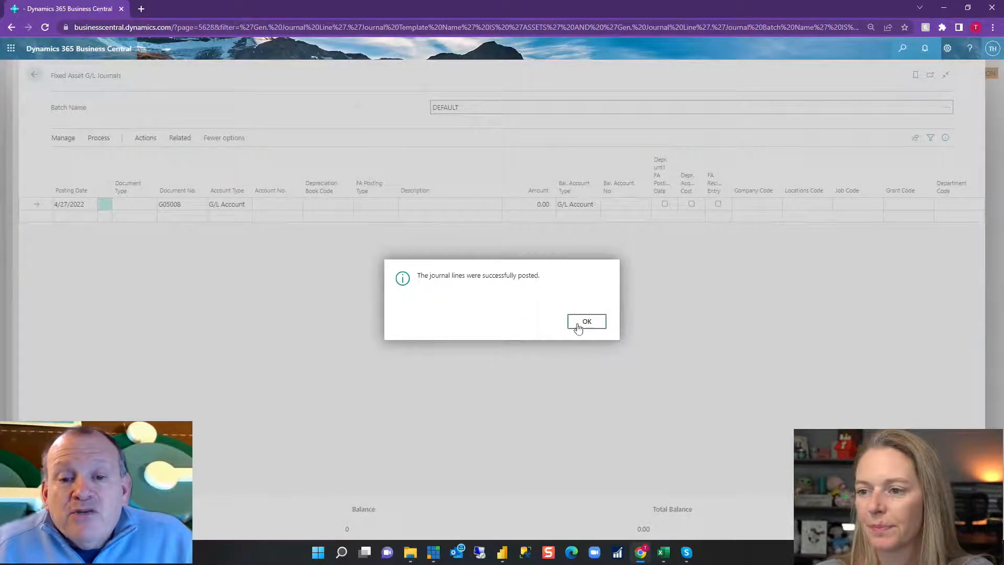
click(584, 323)
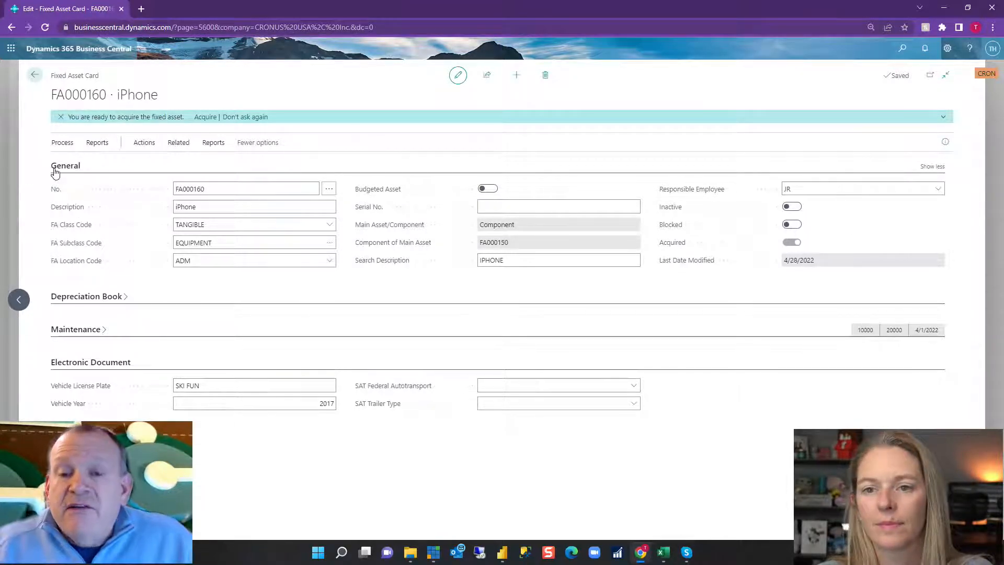
Check the acquire action on iPhone asset FA000160, dismiss the ready-to-acquire notification, and collapse the general details.
click(146, 143)
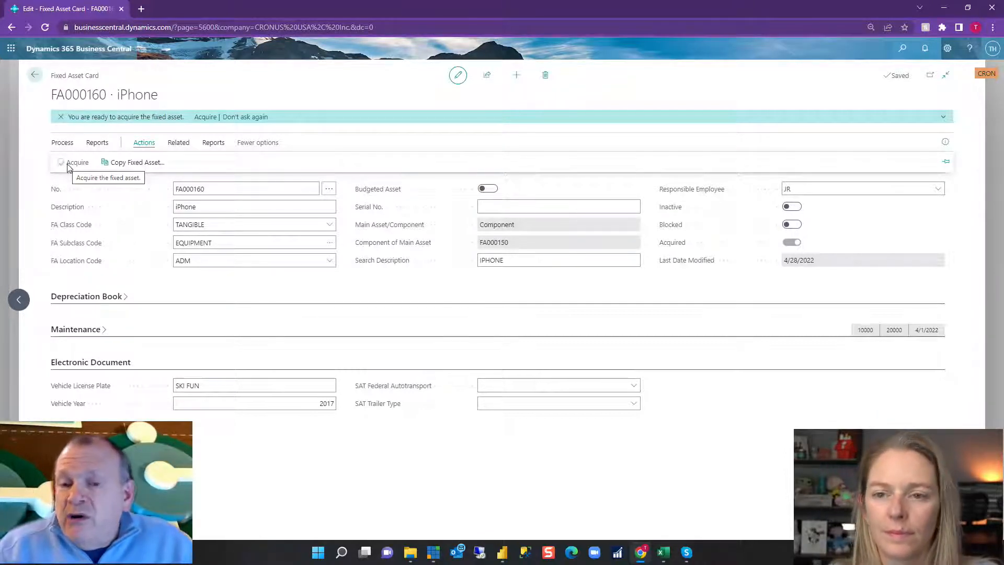
click(61, 117)
click(140, 123)
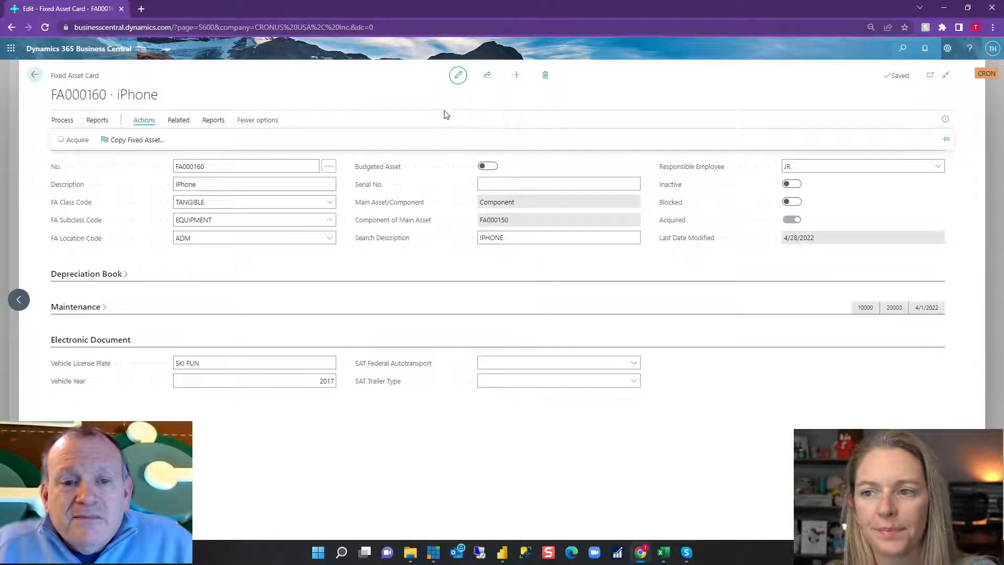
click(73, 142)
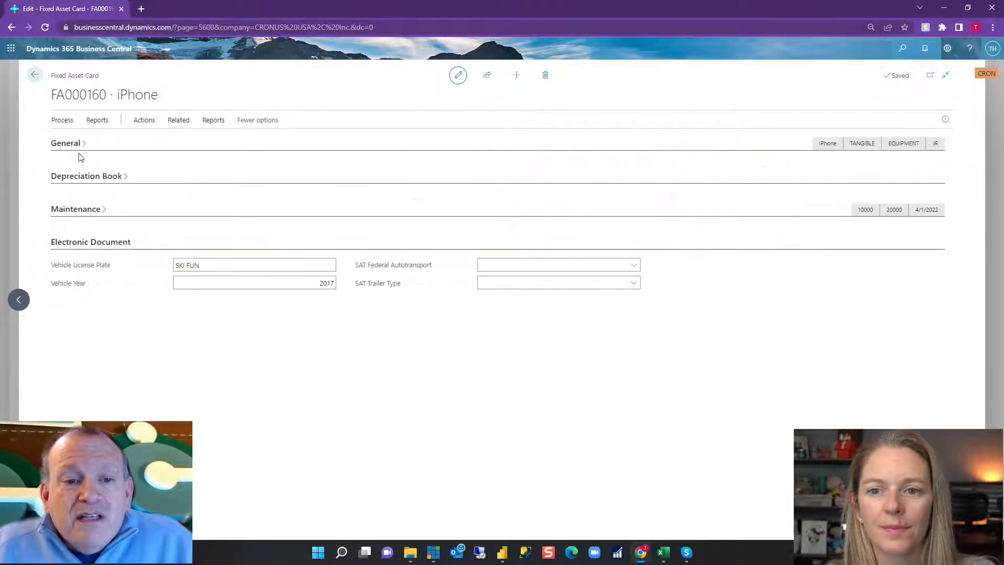
Expand the depreciation book of iPhone asset FA000160 and examine the choices for its posting group and depreciation method.
click(84, 181)
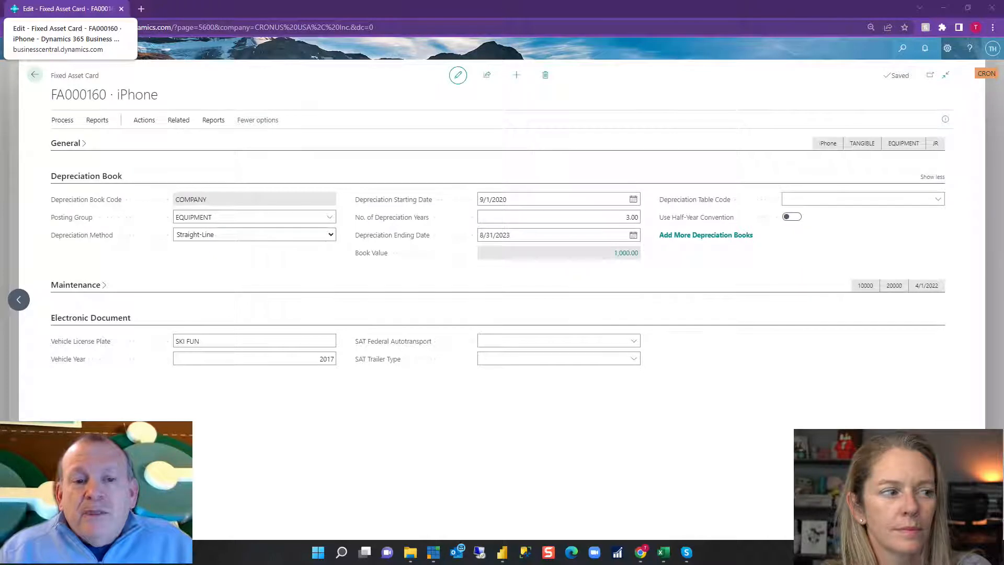
click(330, 217)
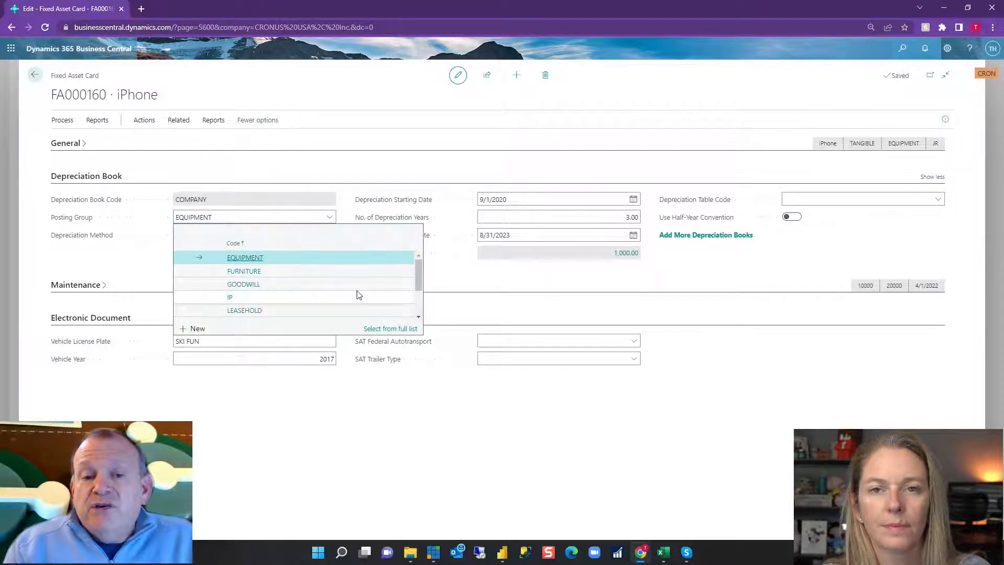
click(447, 288)
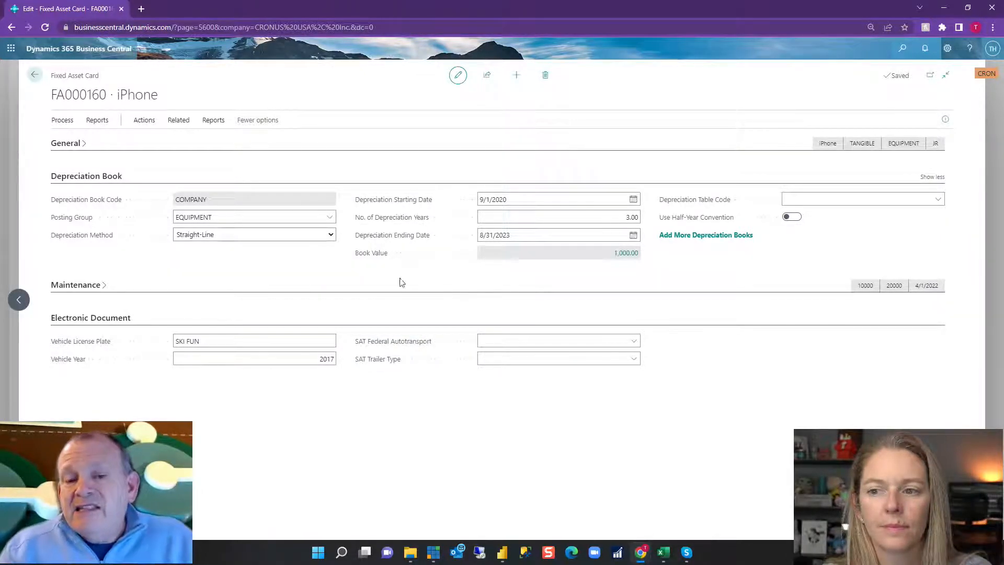
click(328, 236)
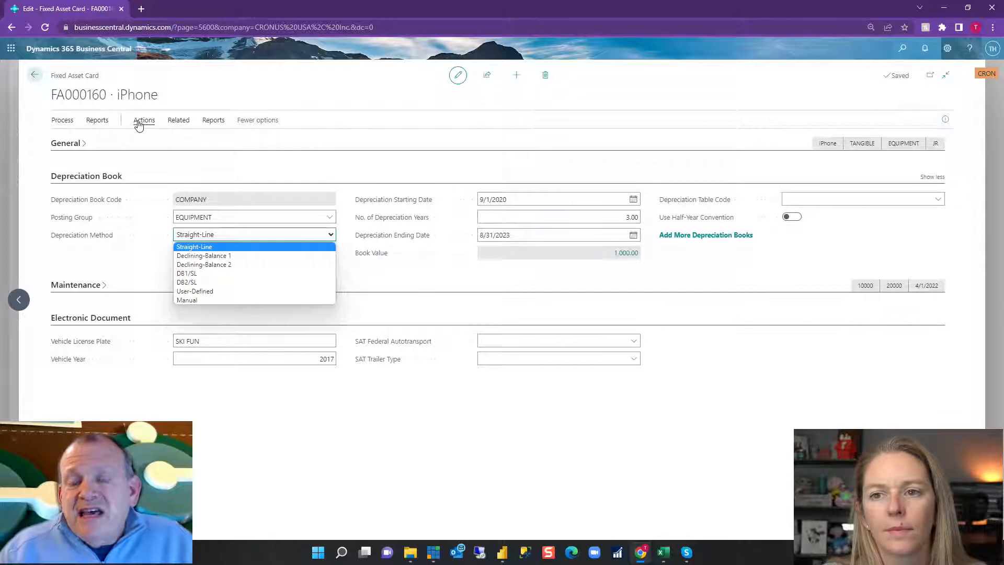
click(490, 282)
Examine the User-Defined depreciation method, the depreciation table code choices and the depreciation ending date of iPhone asset FA000160.
click(307, 237)
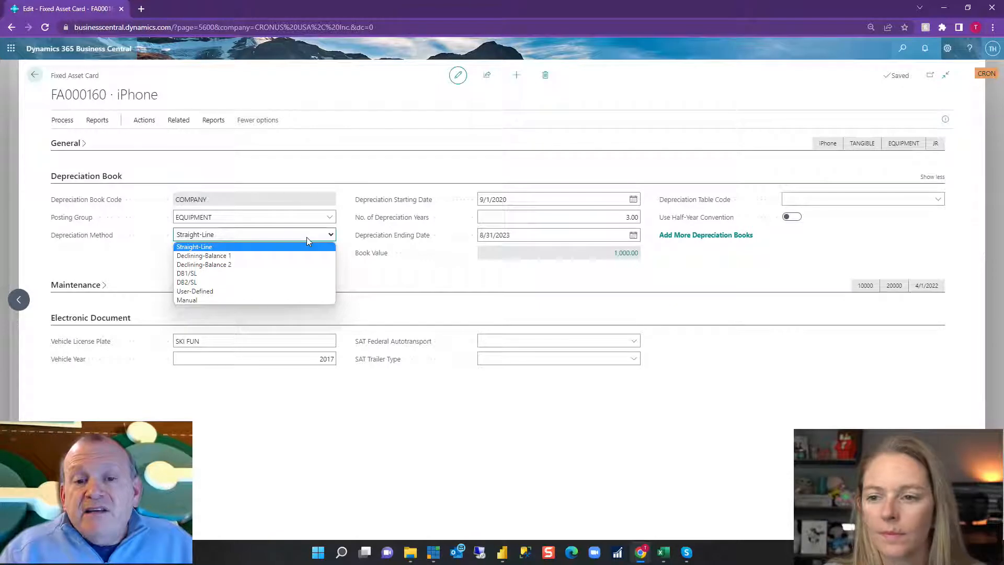
click(825, 196)
click(935, 199)
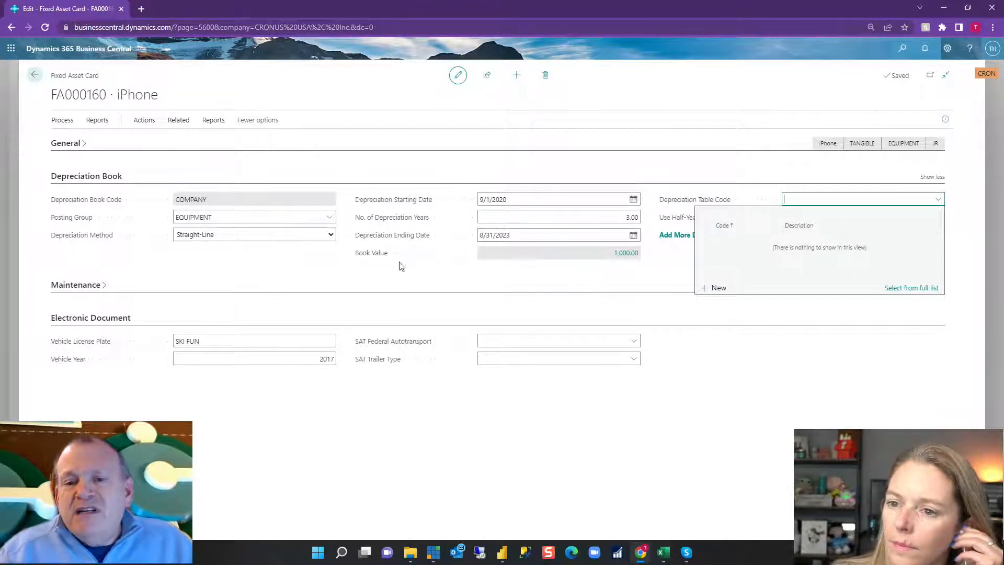
click(467, 285)
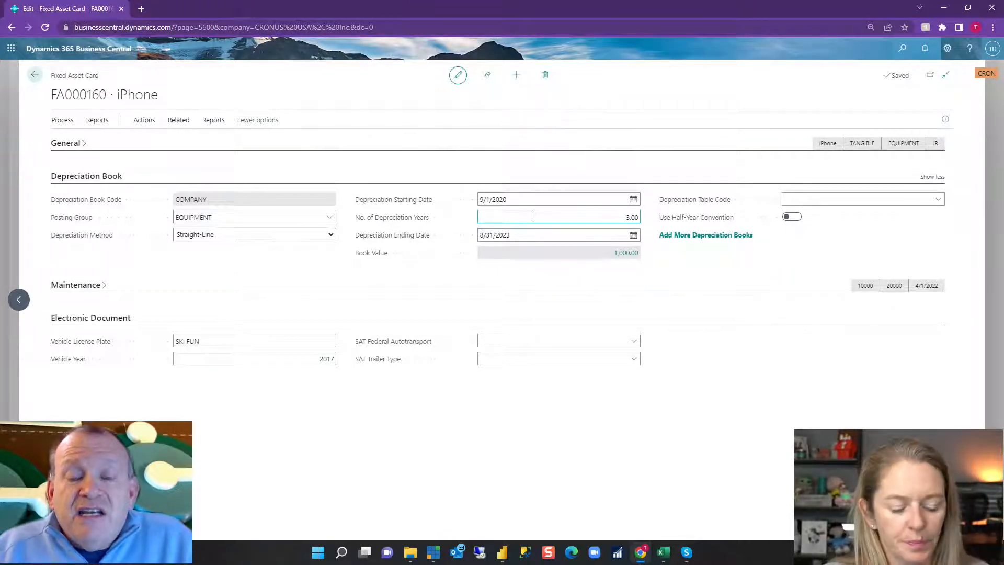
click(628, 235)
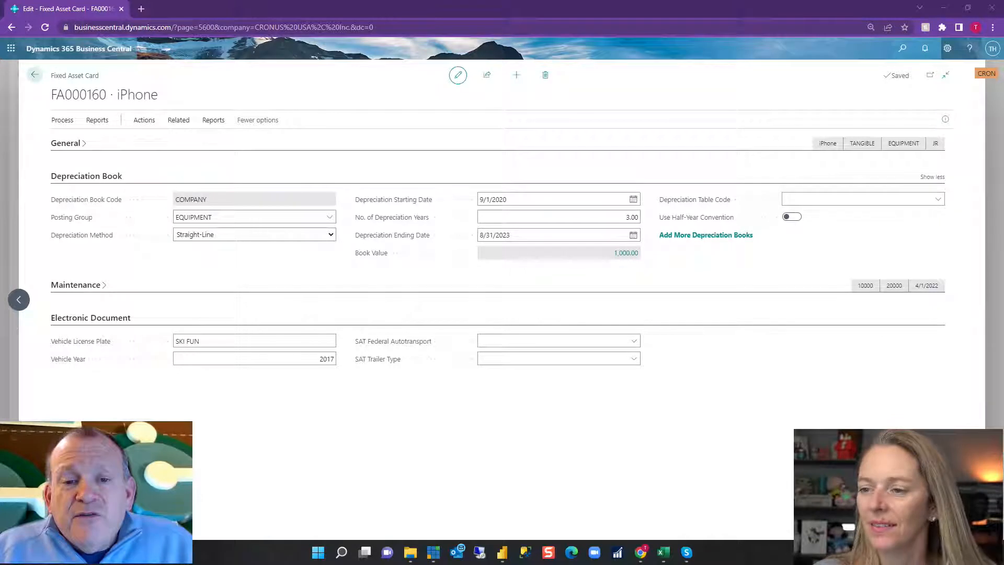
Examine the FA ledger entries behind the iPhone's book value and find the related entries of the acquisition invoice.
click(630, 253)
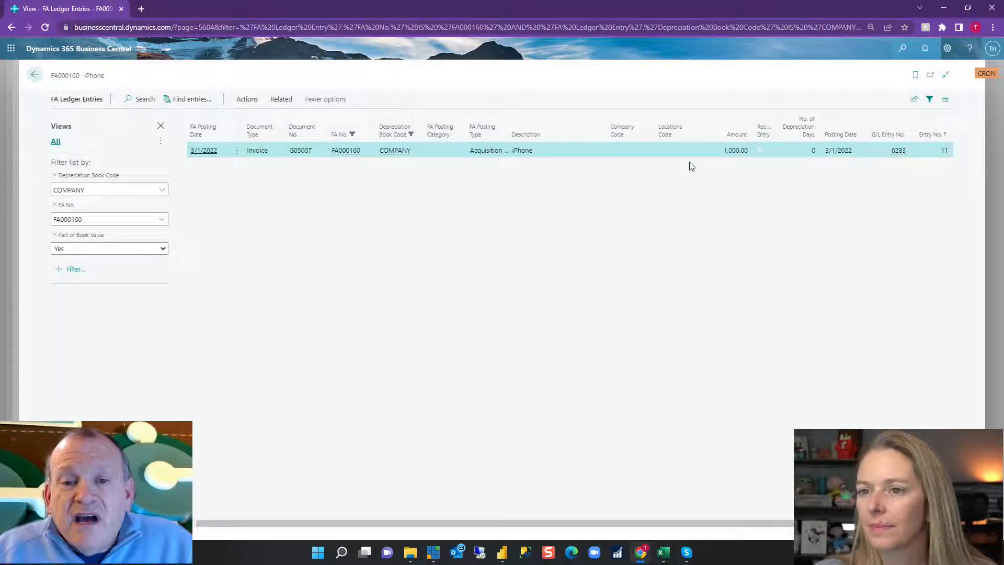
click(193, 98)
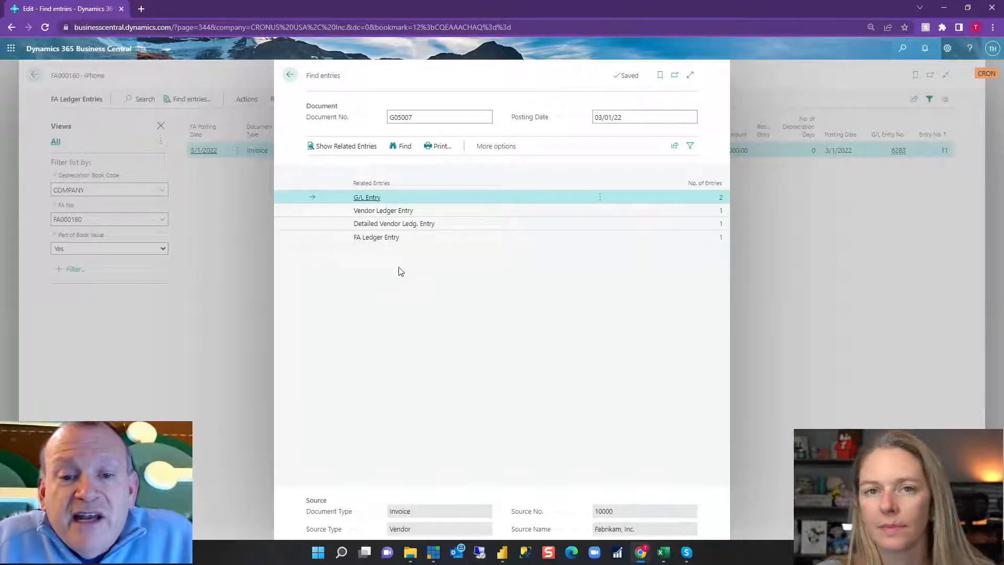
click(291, 76)
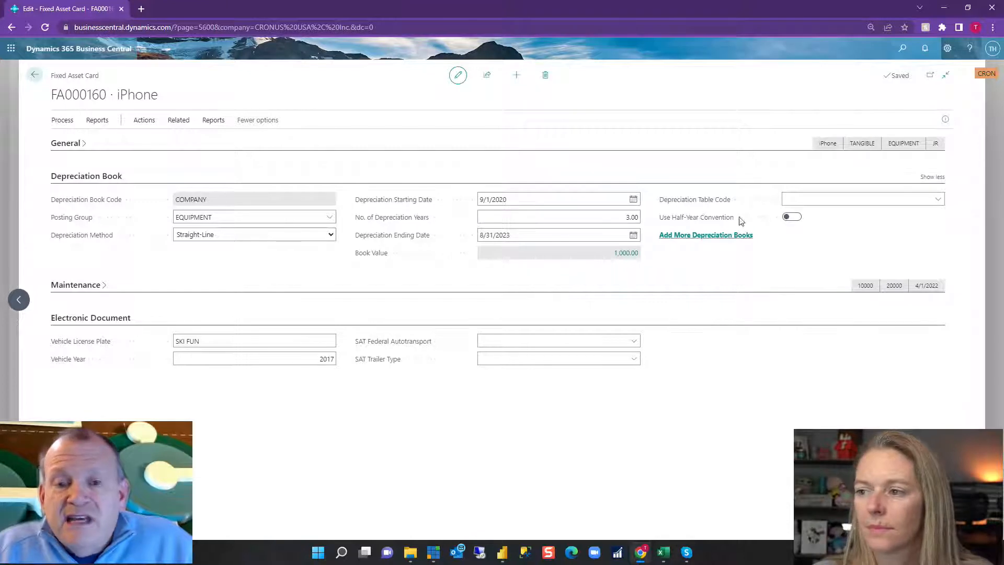
Examine the COMPANY and TAX depreciation books on Desk asset FA000100 and return to the fixed assets list.
click(34, 77)
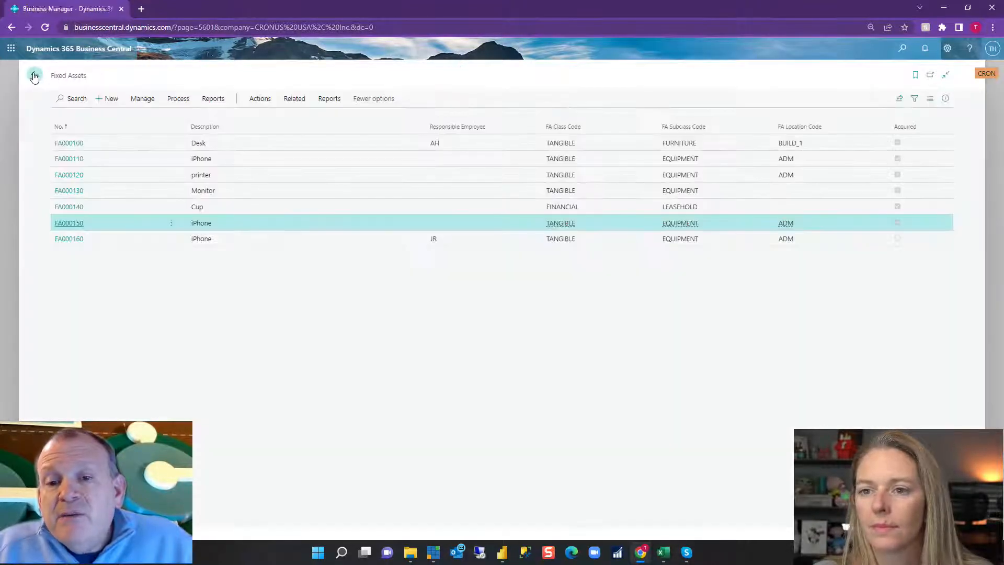
click(65, 145)
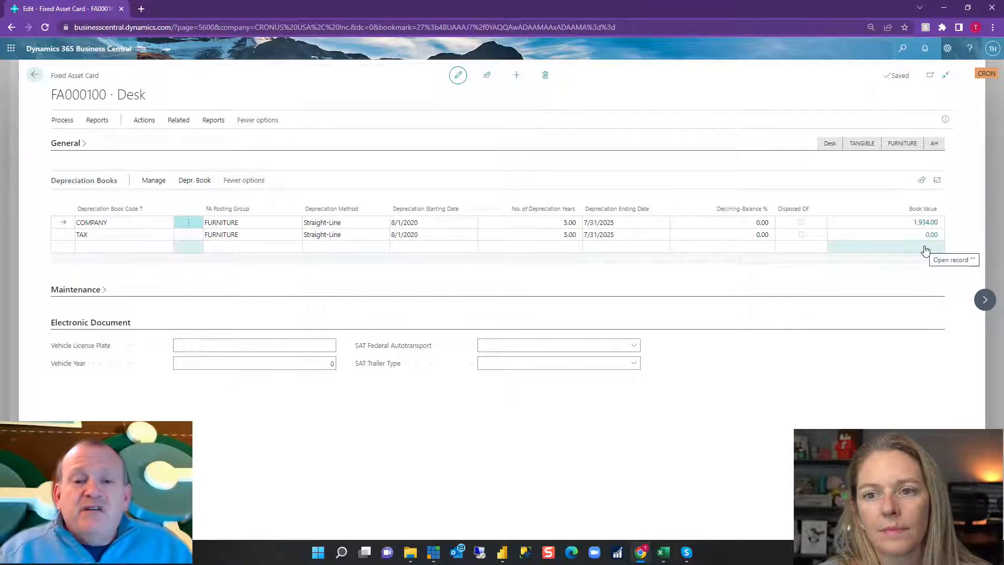
click(33, 77)
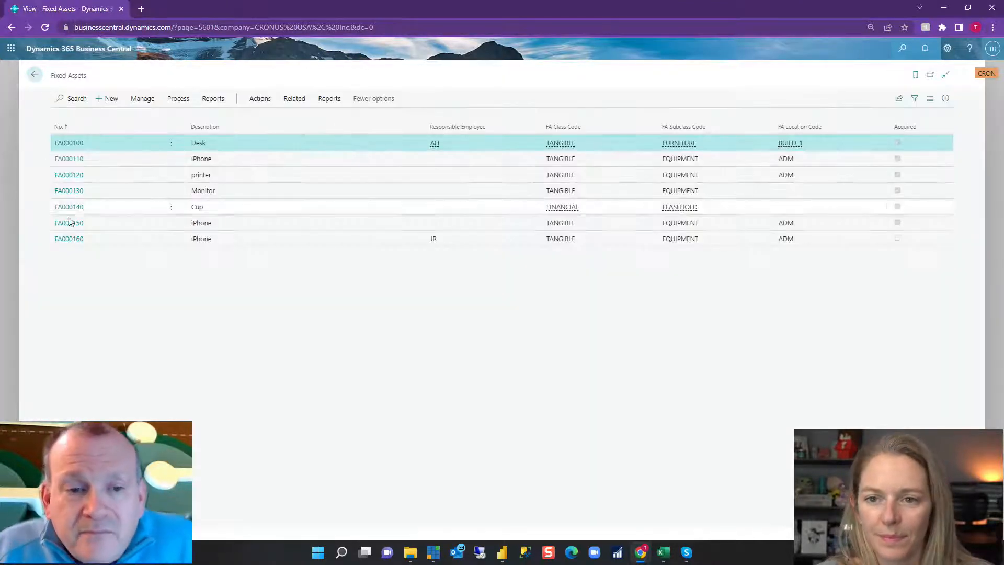
Open iPhone asset FA000150 and examine the vendor number and maintenance vendor number in its maintenance details.
click(73, 223)
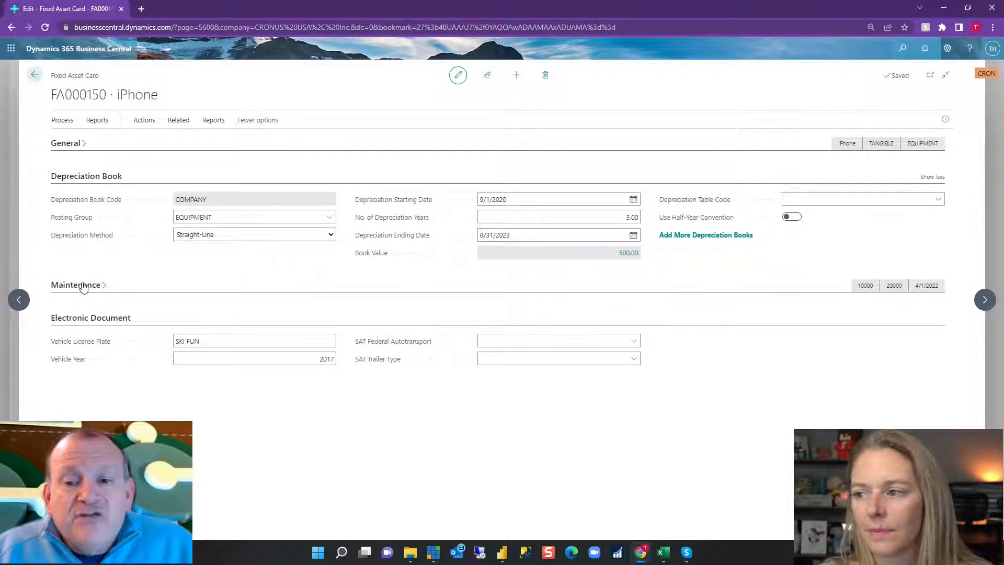
click(83, 285)
click(88, 176)
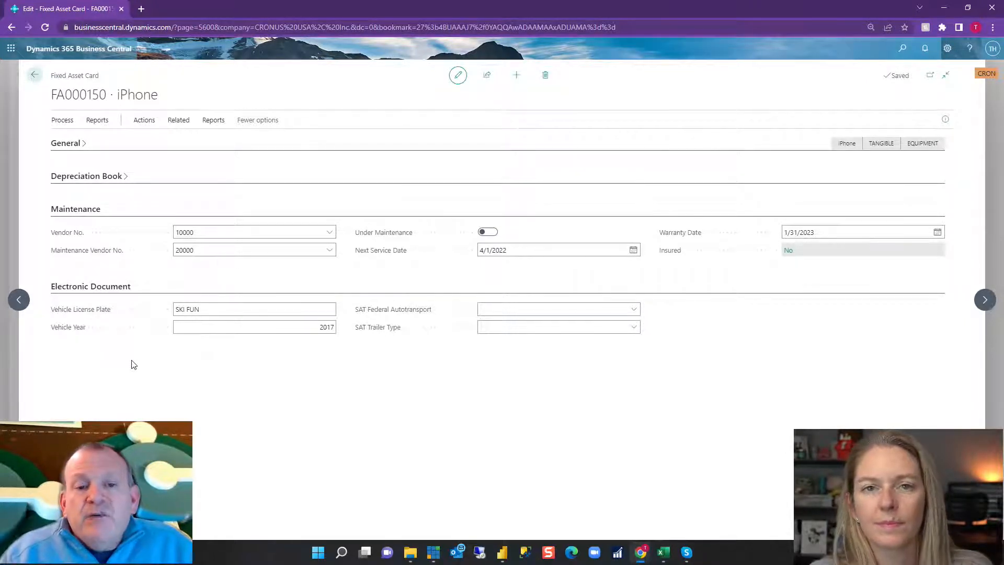
click(229, 228)
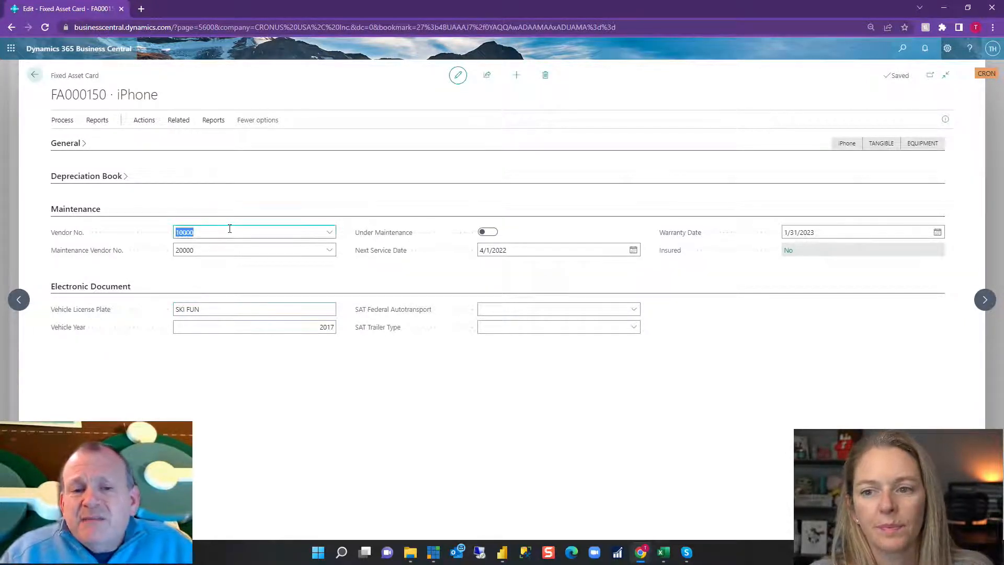
click(225, 251)
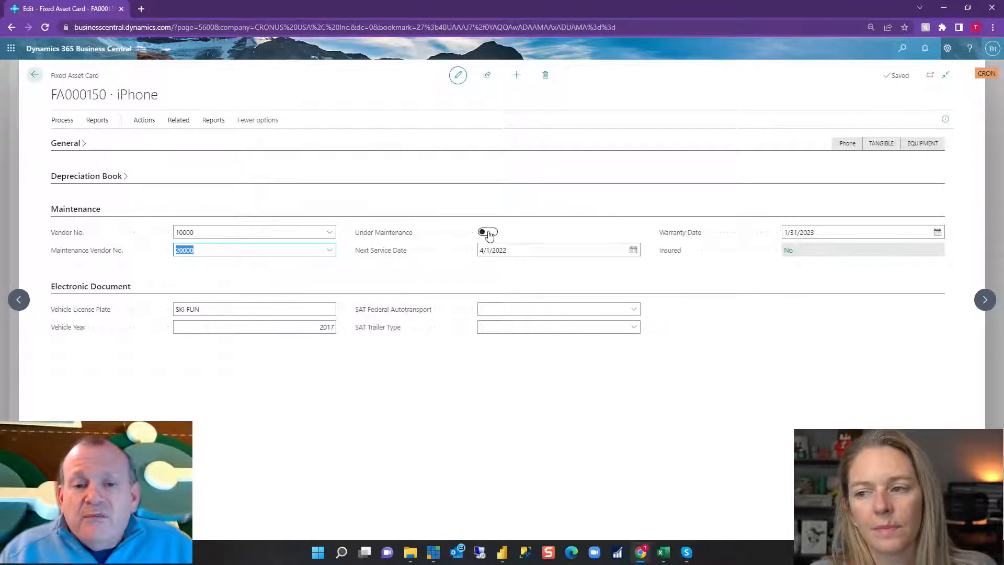
Try out the under-maintenance status on iPhone asset FA000150 by switching it on and back off.
click(488, 232)
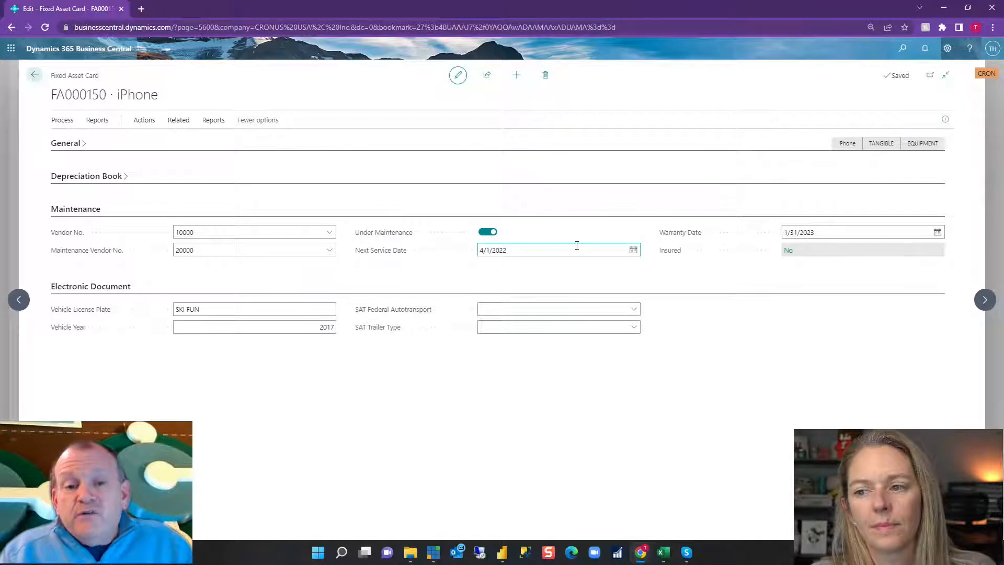
click(489, 234)
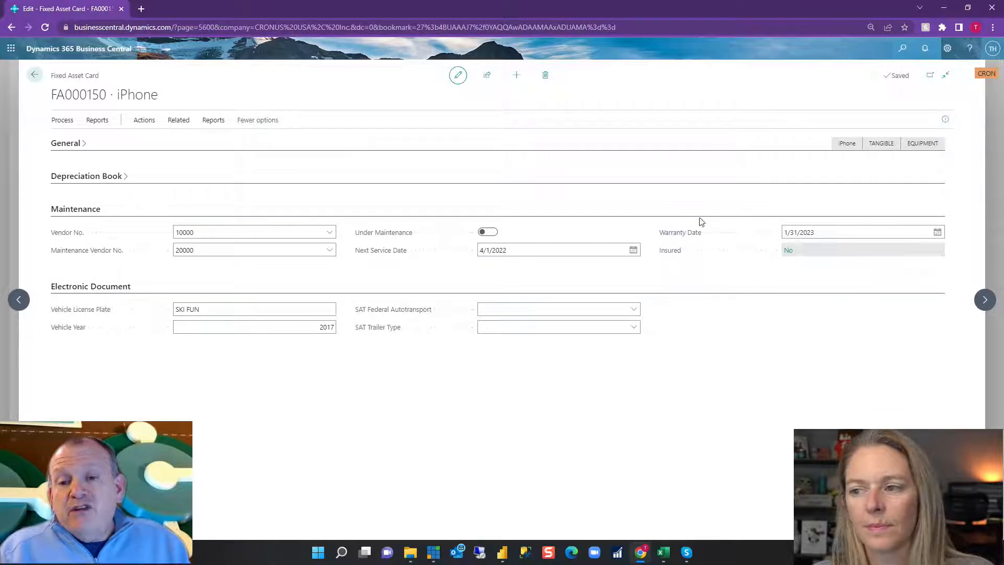
Examine the warranty date, insurance coverage ledger entries and SAT Federal Autotransport field of iPhone asset FA000150.
click(842, 233)
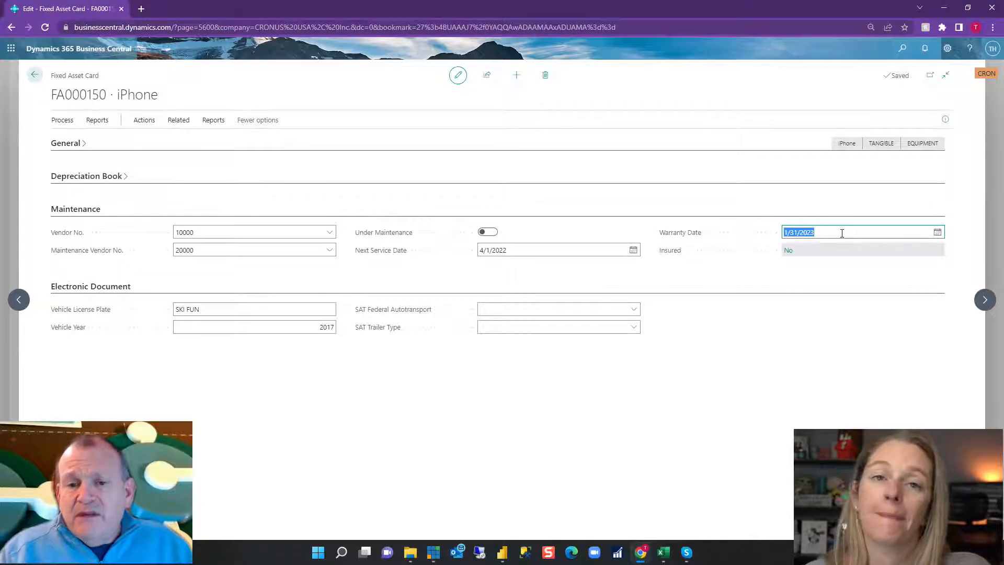
click(789, 251)
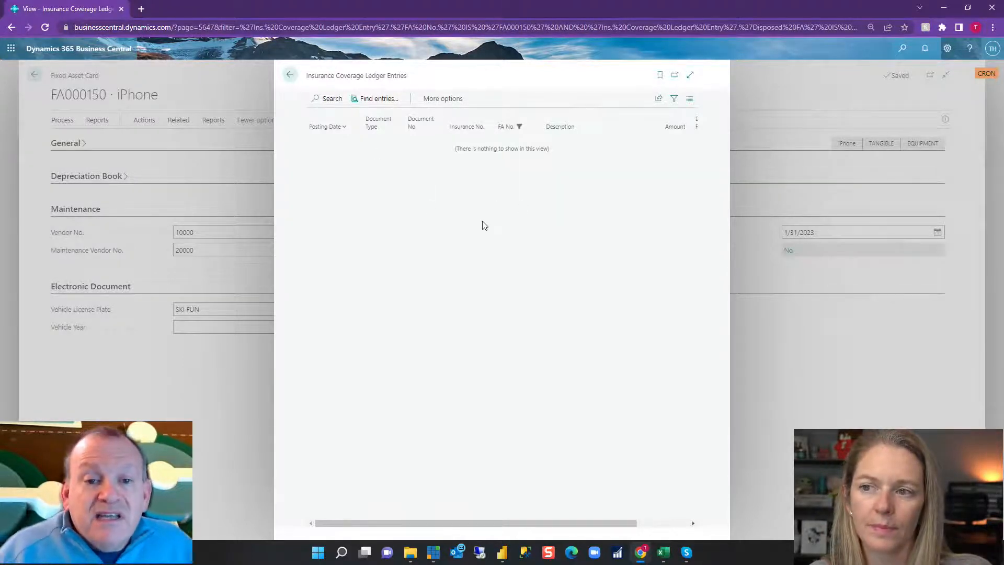
click(290, 77)
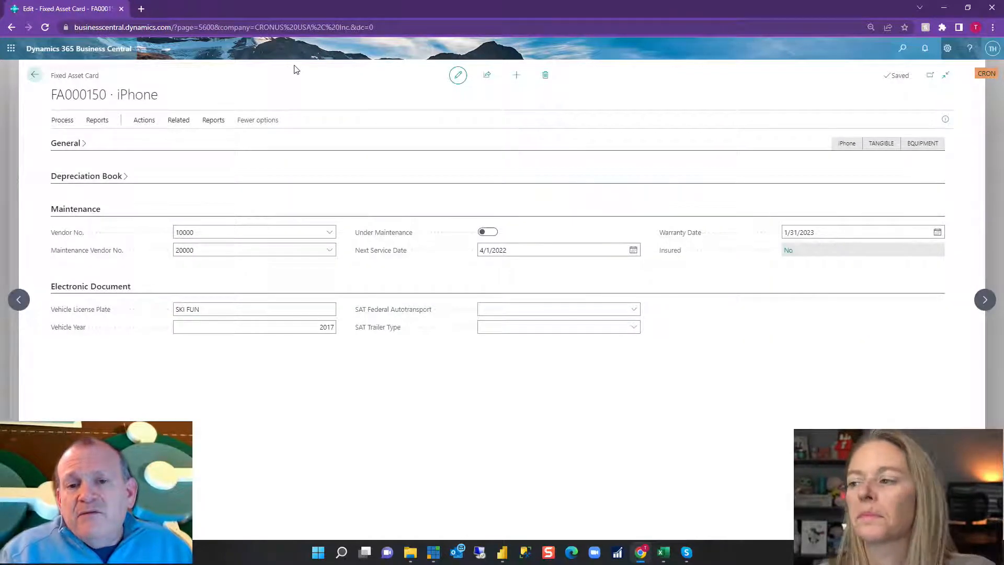
click(592, 308)
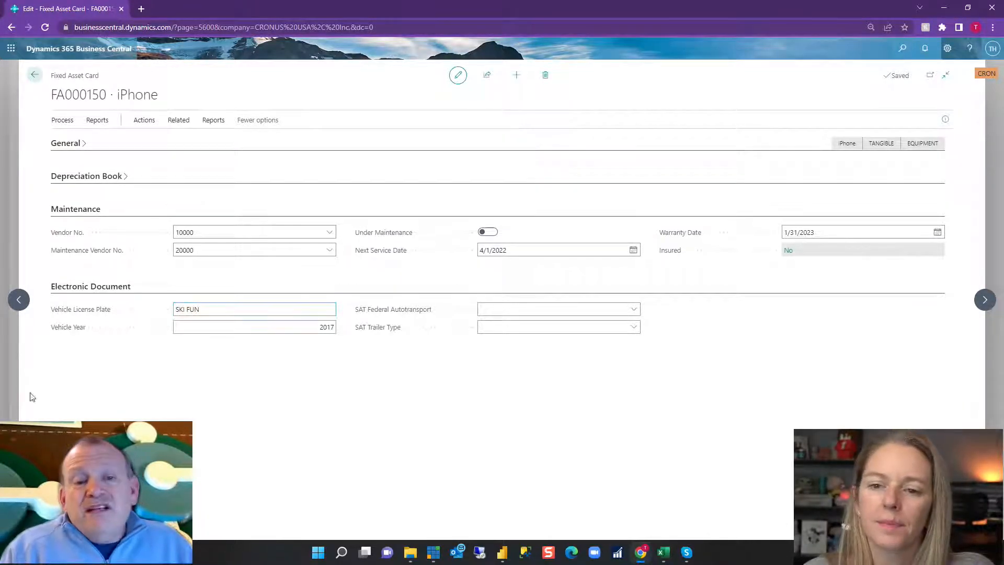
Show the information pane of iPhone asset FA000150 and examine its attachments, picture, general fields and available process actions.
click(73, 209)
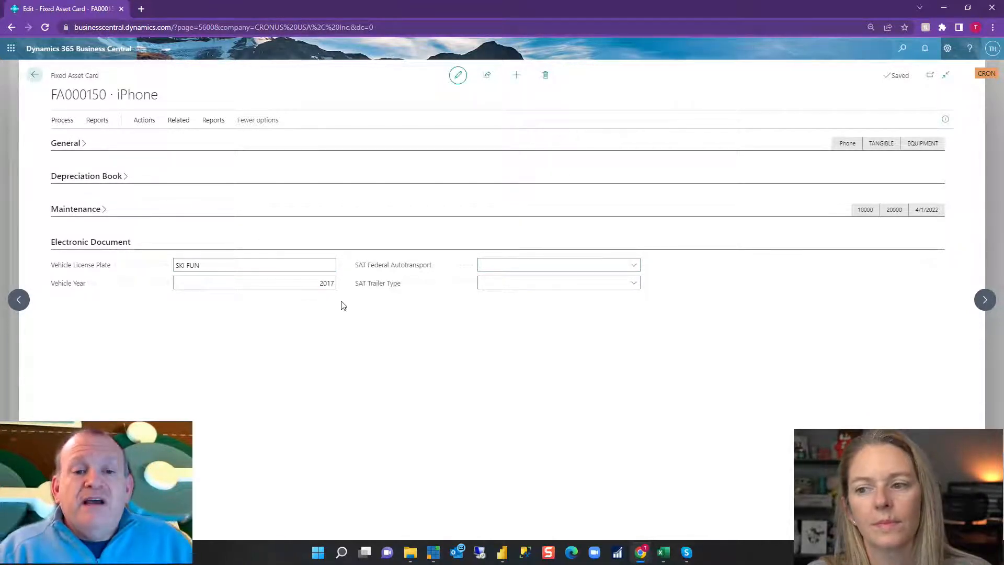
click(61, 121)
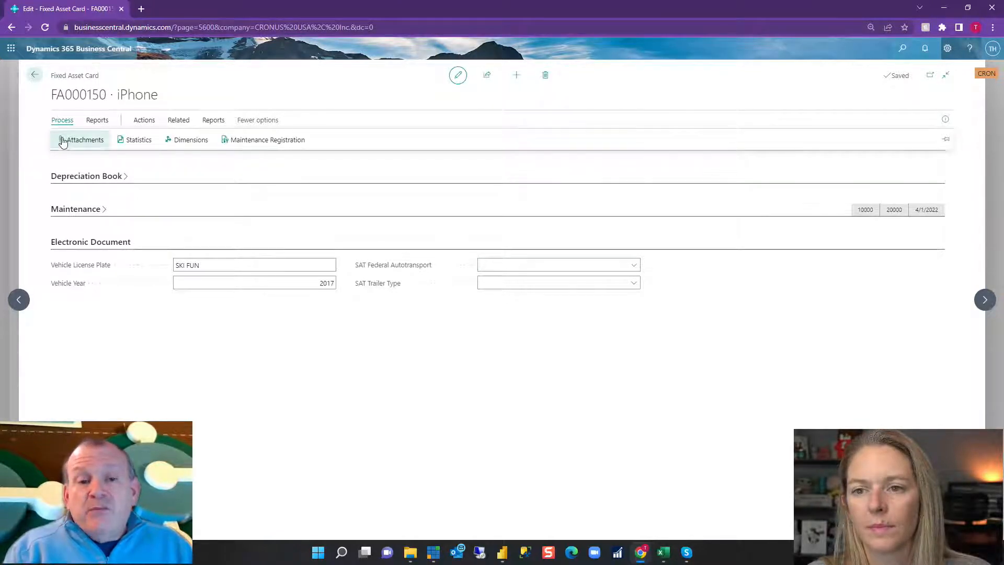
click(945, 121)
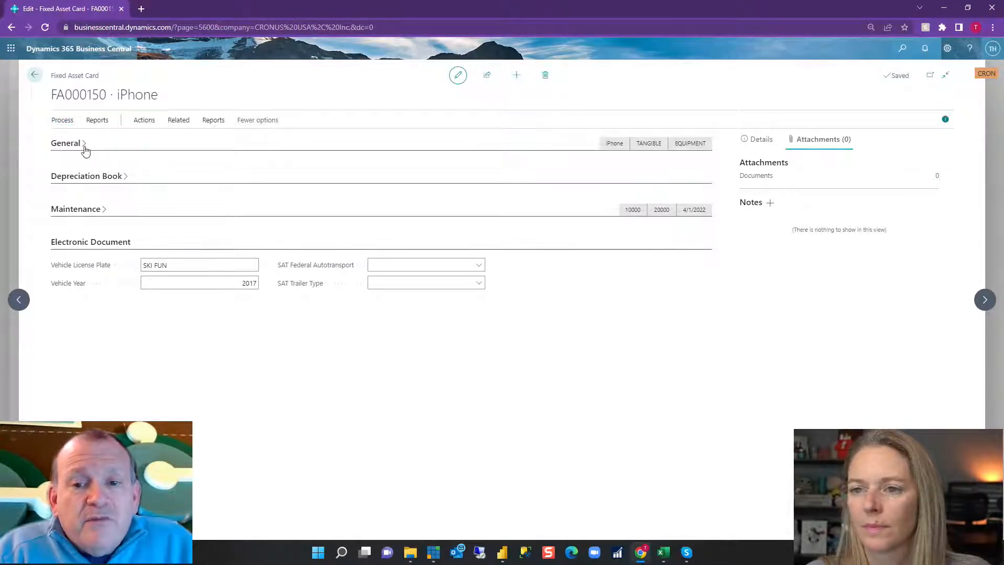
click(84, 146)
click(773, 137)
click(67, 121)
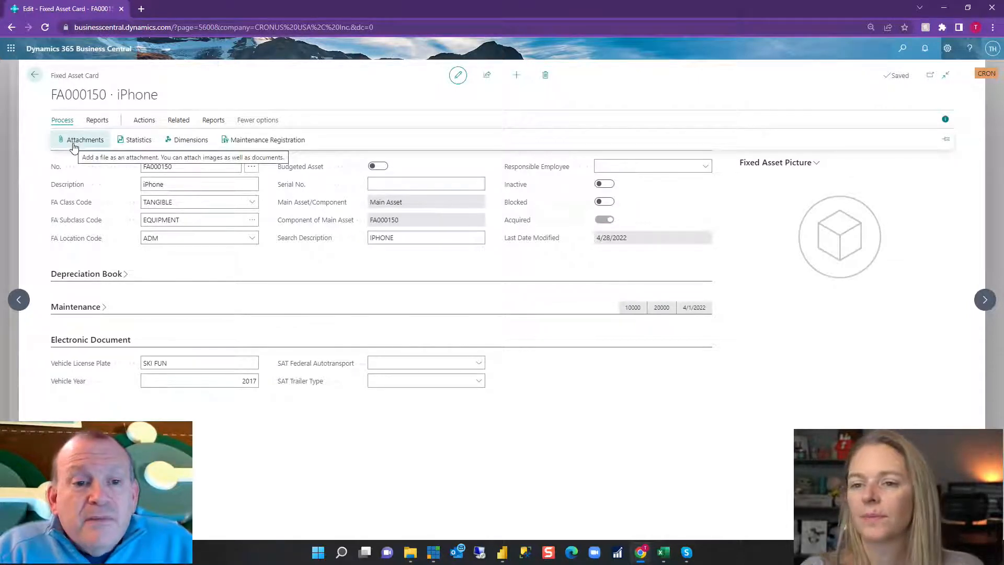
click(302, 100)
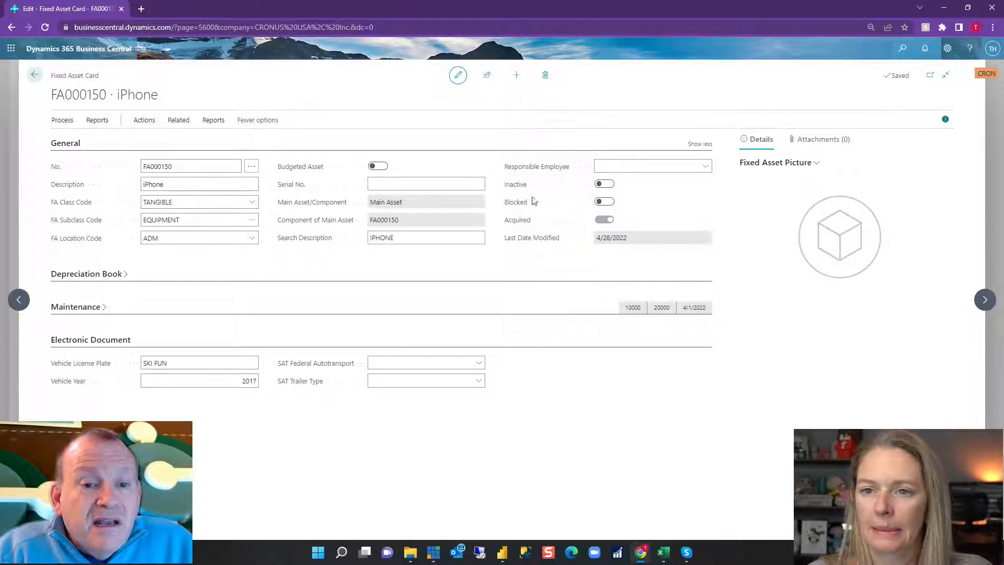
Examine the COMPANY book statistics of FA000150 and the ledger entries behind its acquisition cost, and return to the asset card.
click(56, 121)
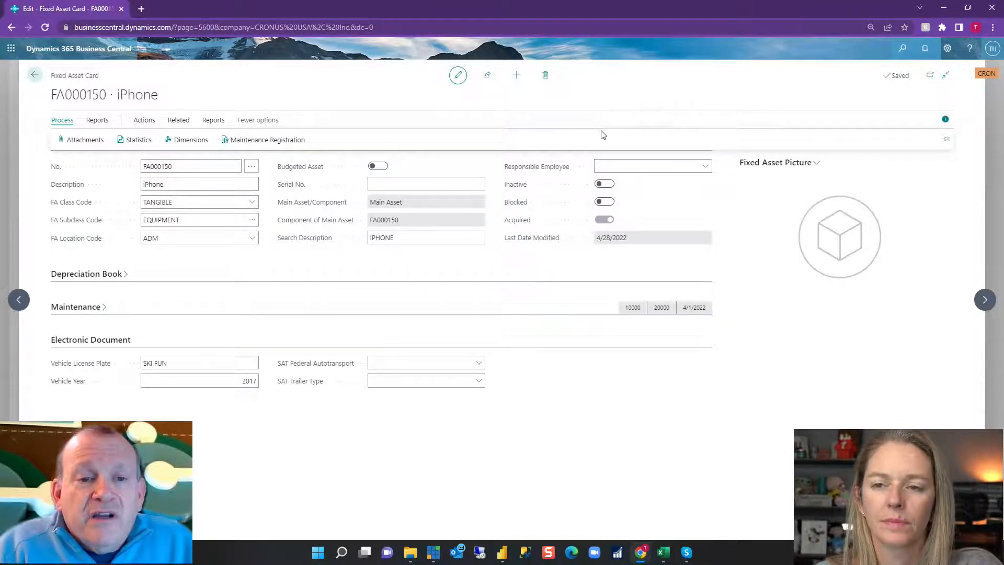
click(138, 141)
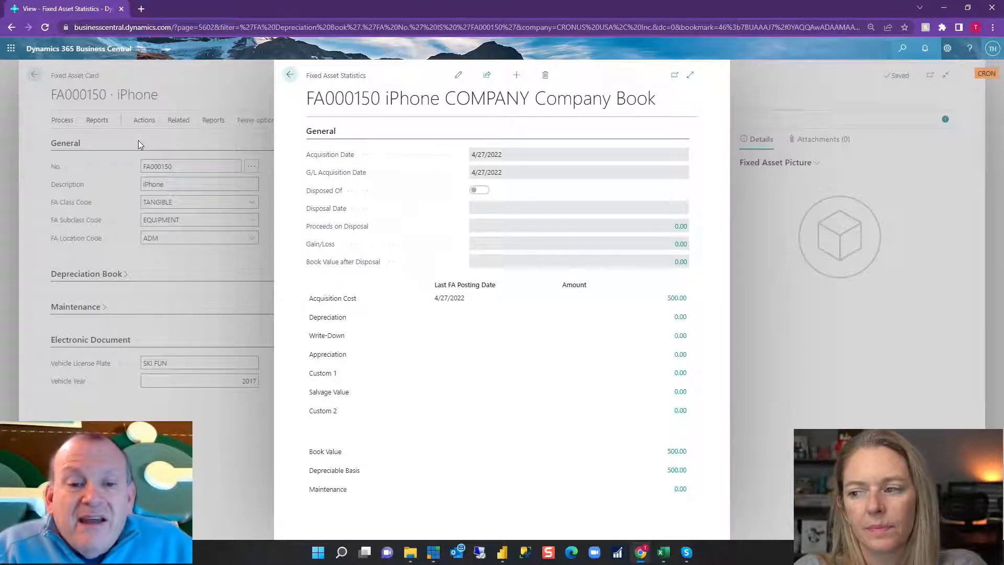
click(678, 299)
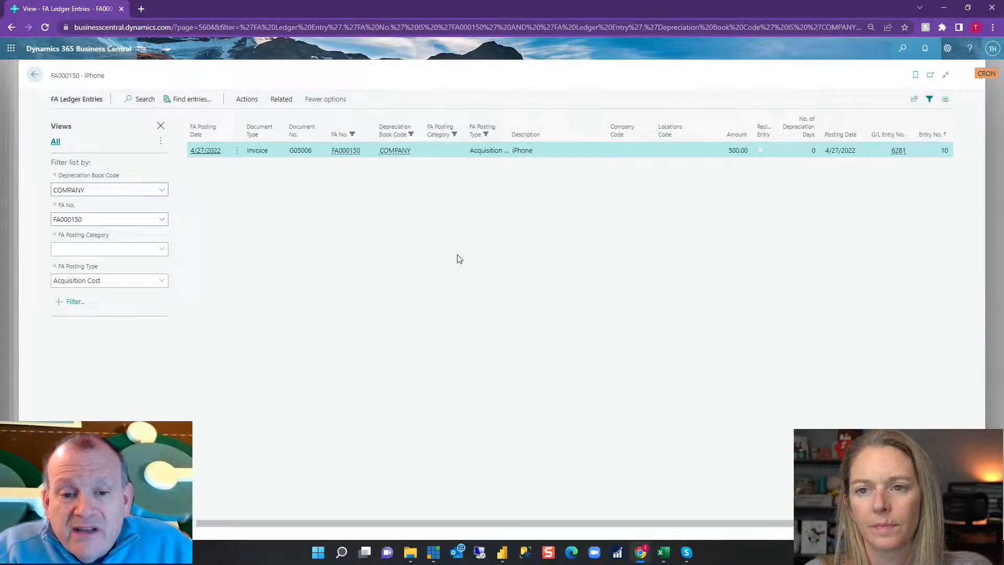
click(33, 77)
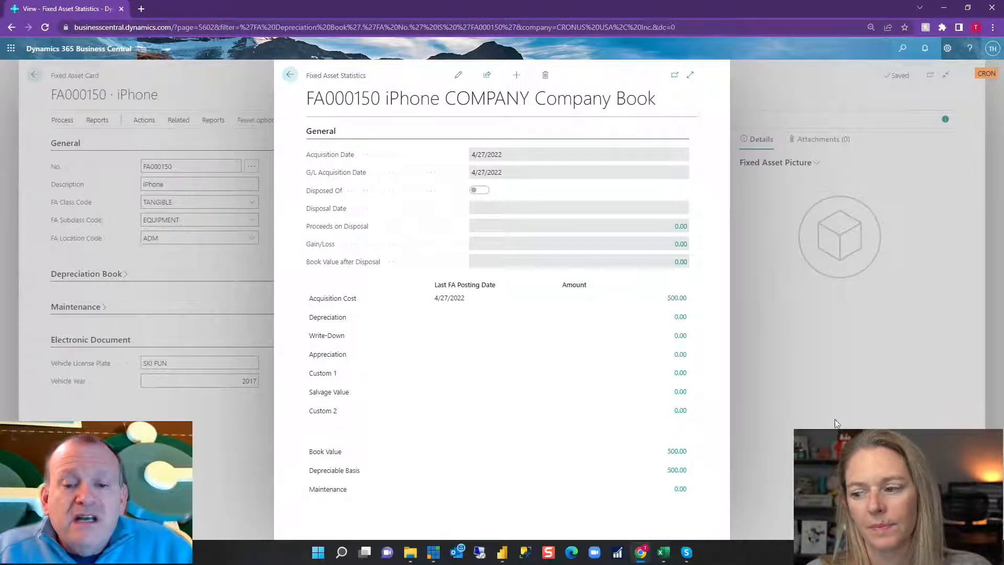
click(290, 77)
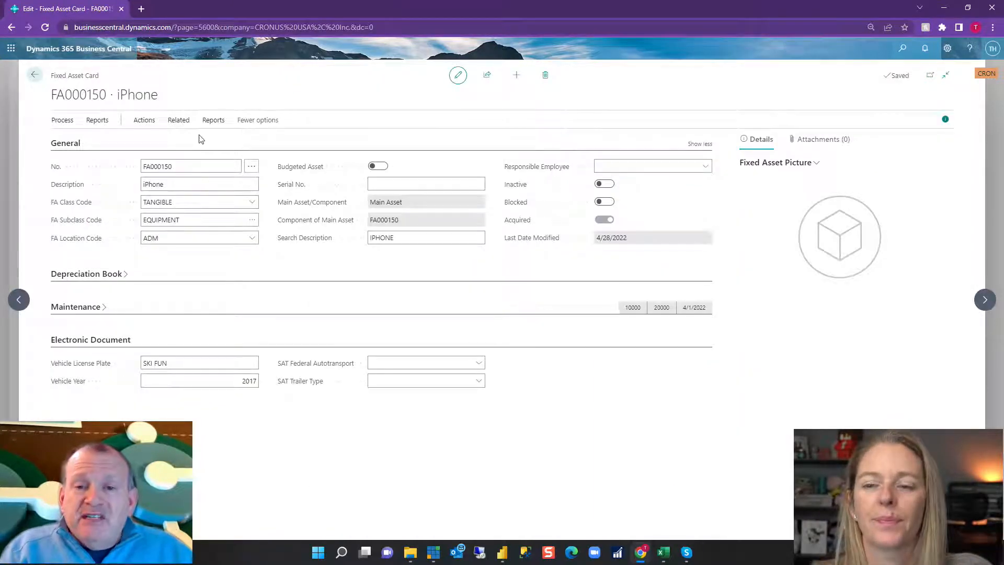
Examine the default dimensions of FA000150 and the value posting options for DEPARTMENT, and return to the asset card.
click(65, 124)
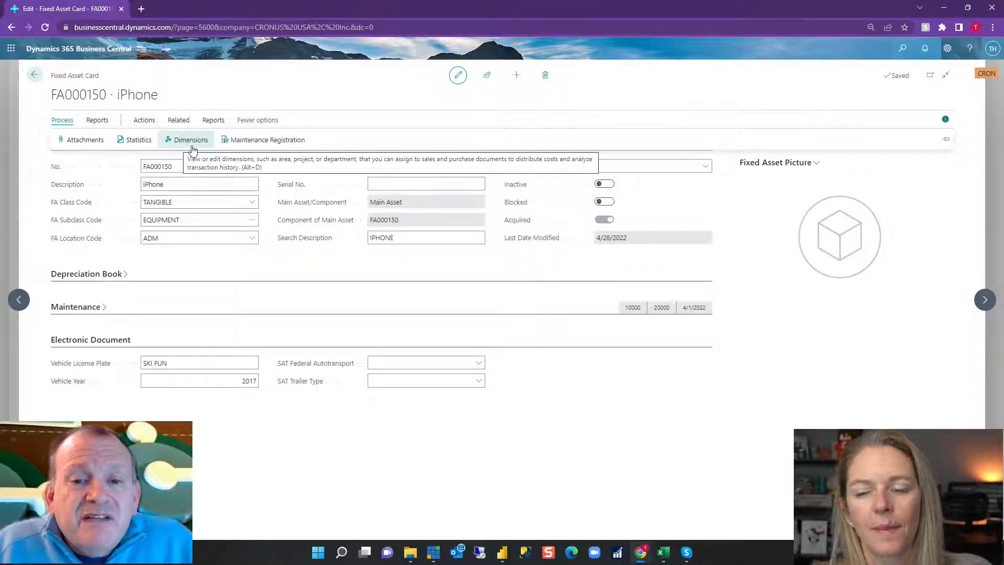
click(192, 150)
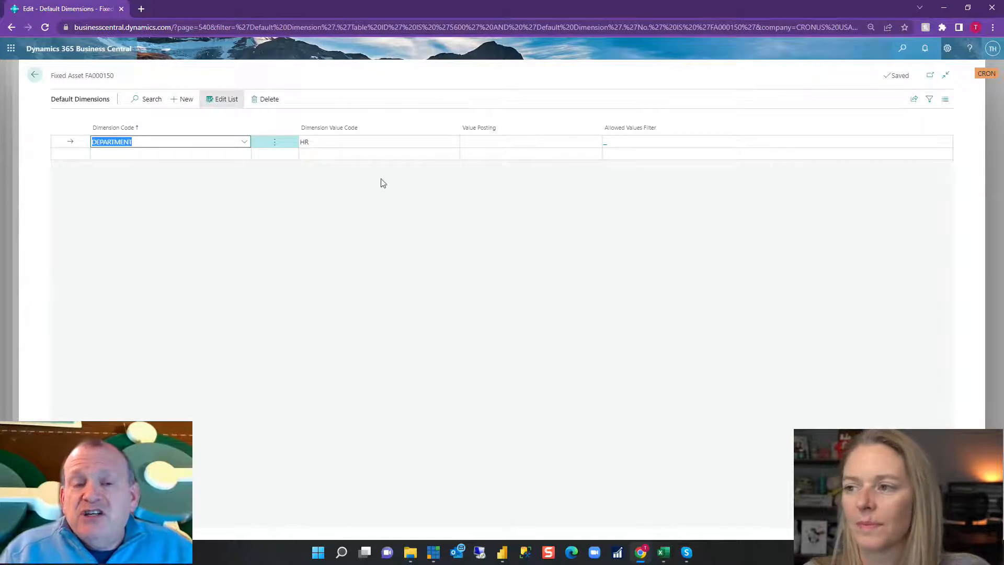
click(527, 142)
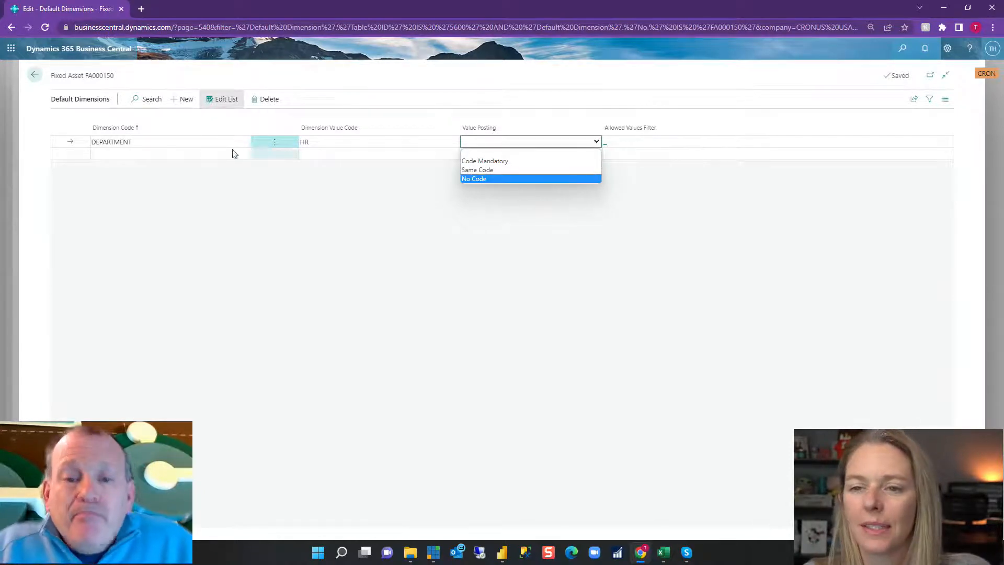
click(35, 78)
click(35, 77)
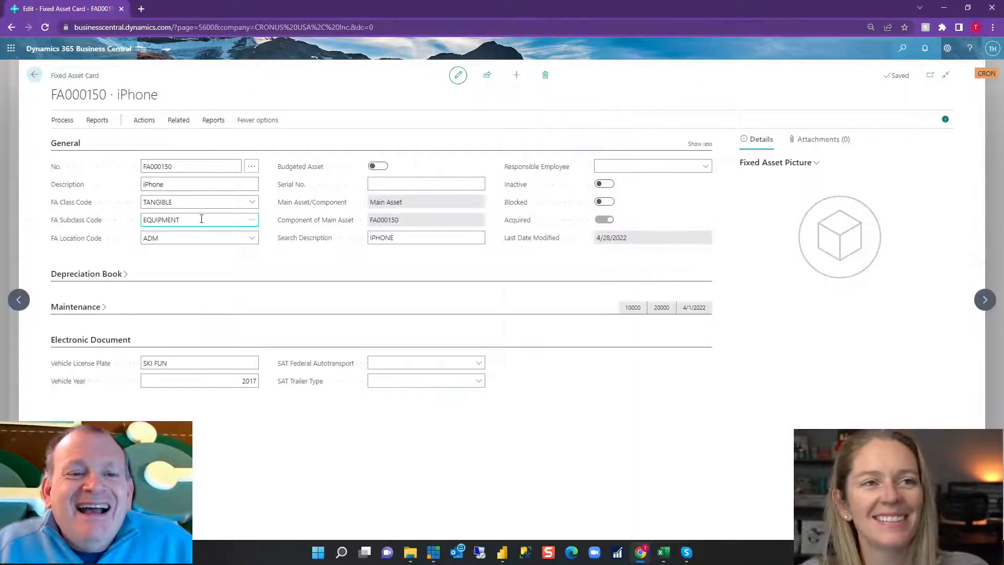
Examine the maintenance registration of FA000150 and return to the asset card.
click(58, 122)
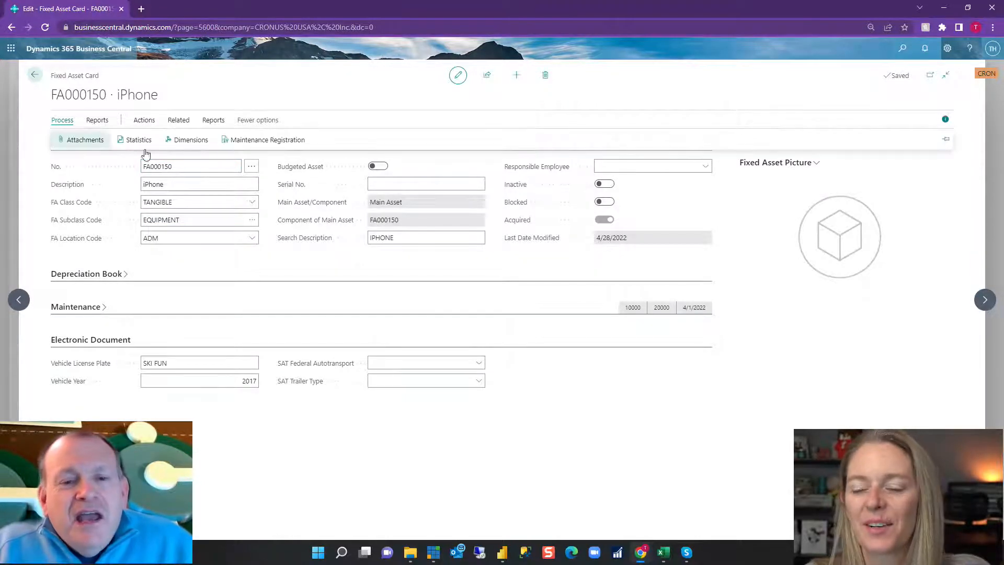
click(261, 152)
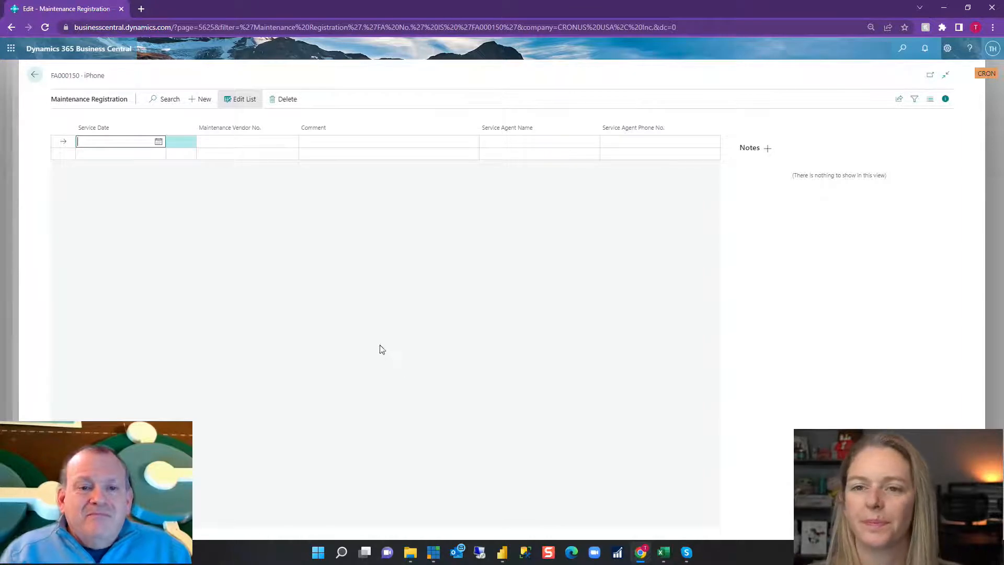
click(34, 75)
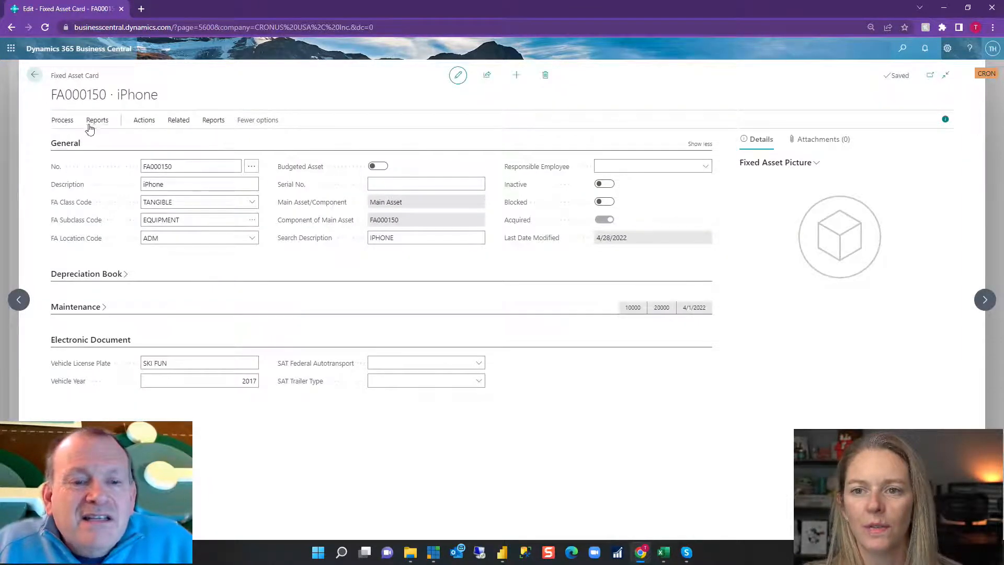
Preview the Fixed Asset Details report for the COMPANY depreciation book and close both the preview and its options.
click(97, 120)
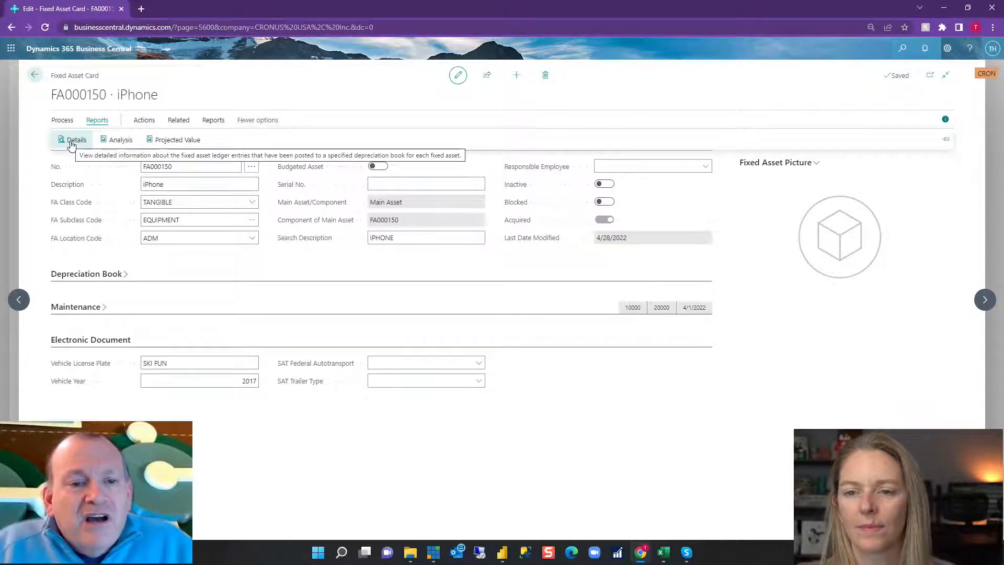
click(74, 141)
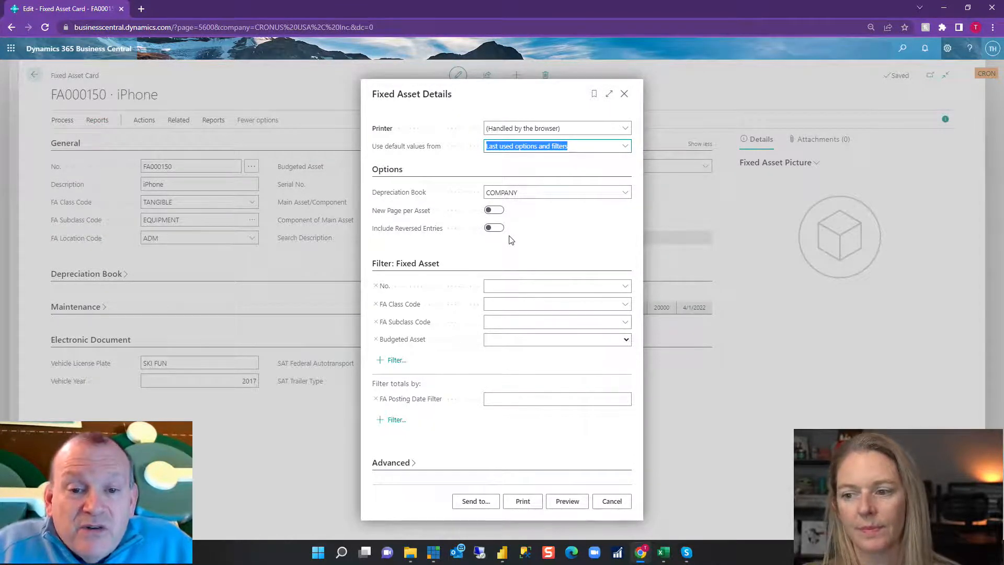
click(557, 506)
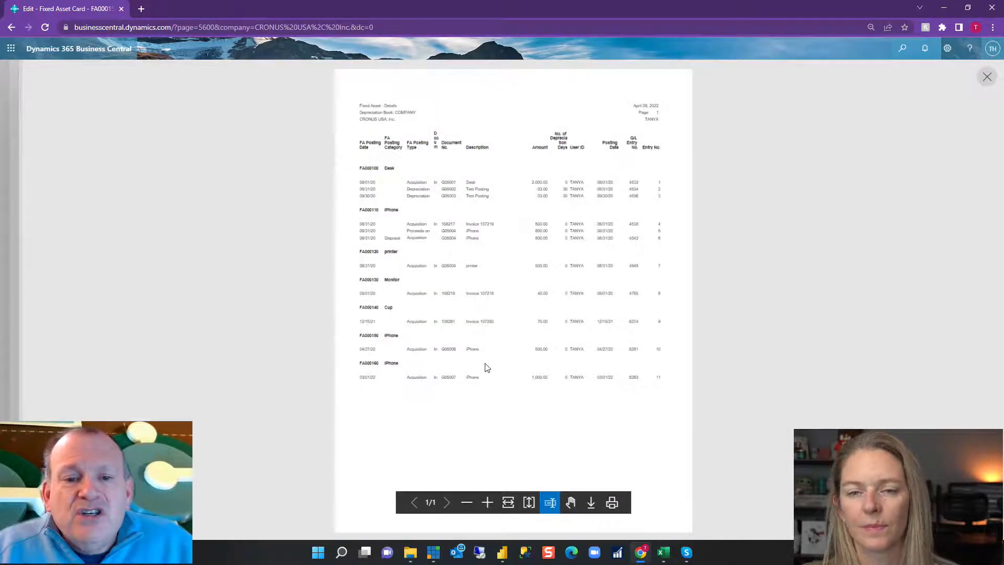
click(987, 77)
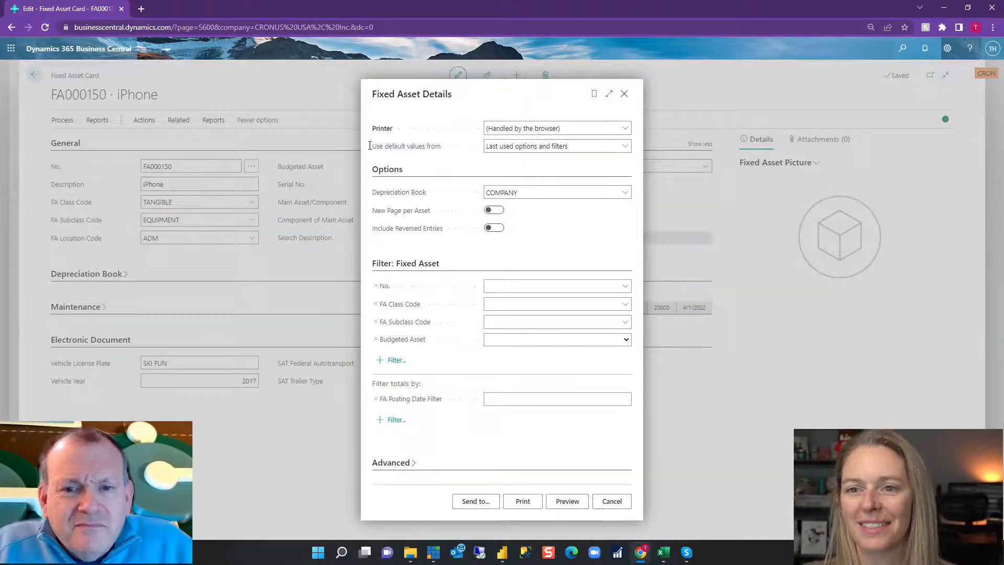
click(622, 96)
In the Fixed Asset Analysis report options, switch off Print per Fixed Asset and set date fields 1 and 2 to Acquisition Date and Disposal Date.
click(99, 122)
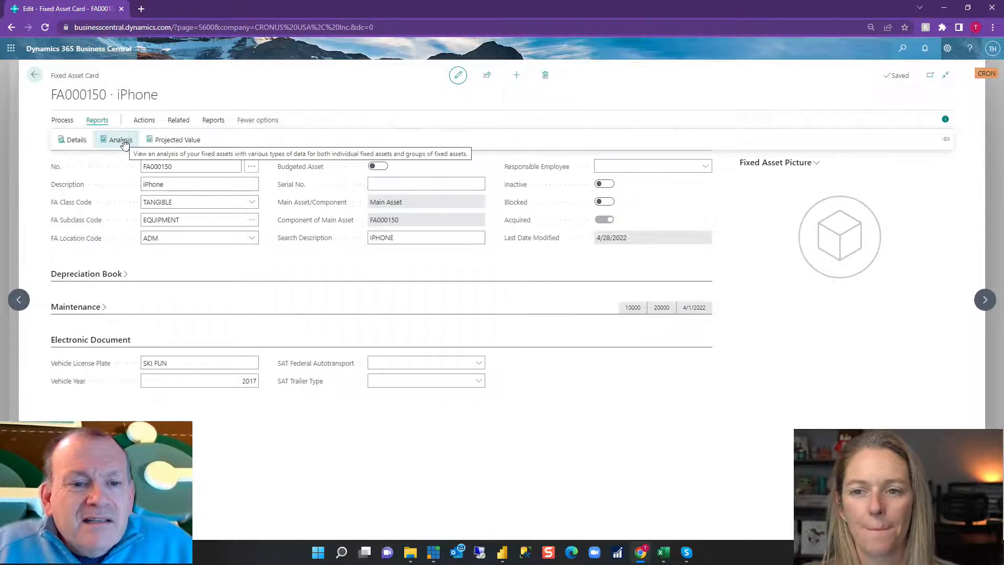
click(123, 141)
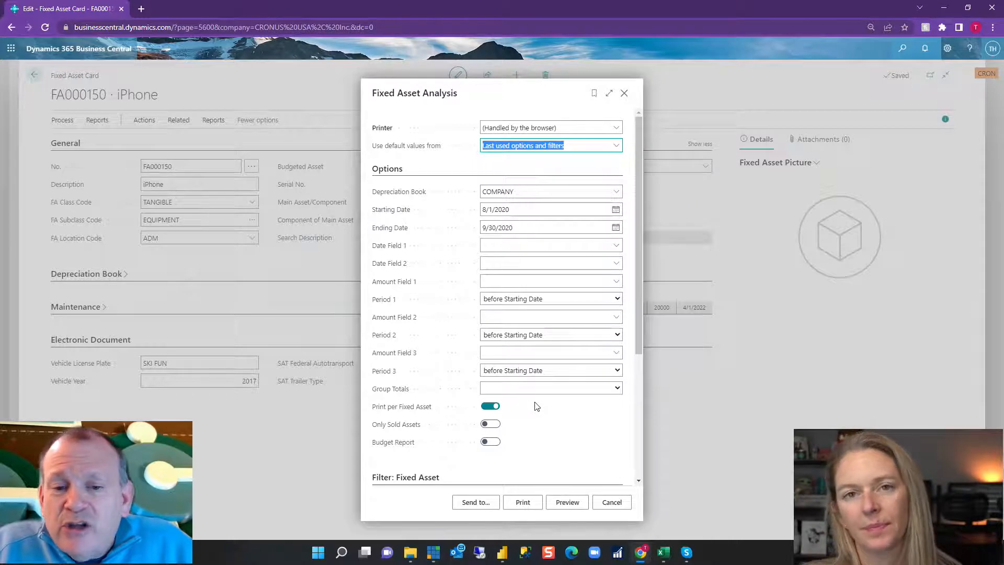
click(488, 407)
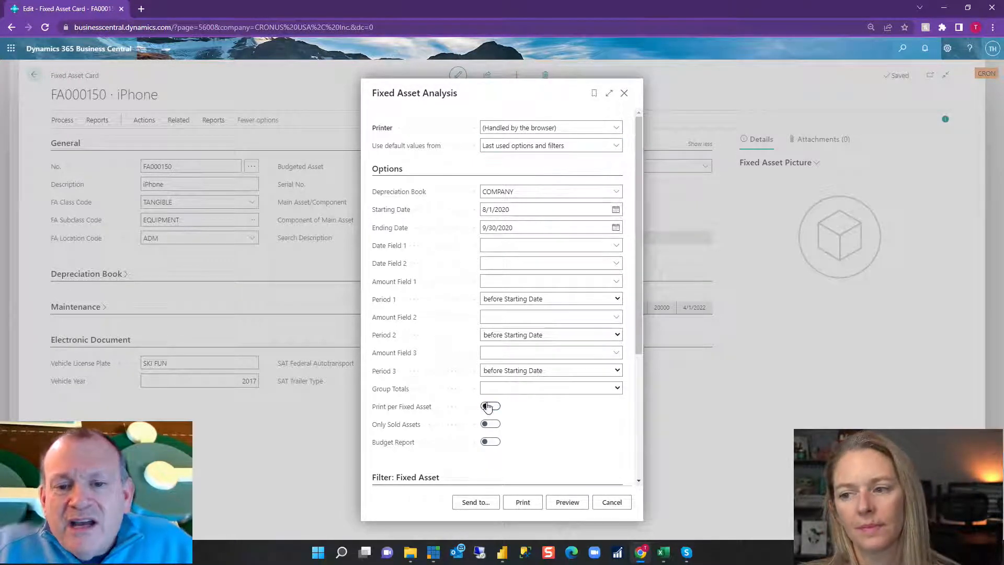
click(617, 262)
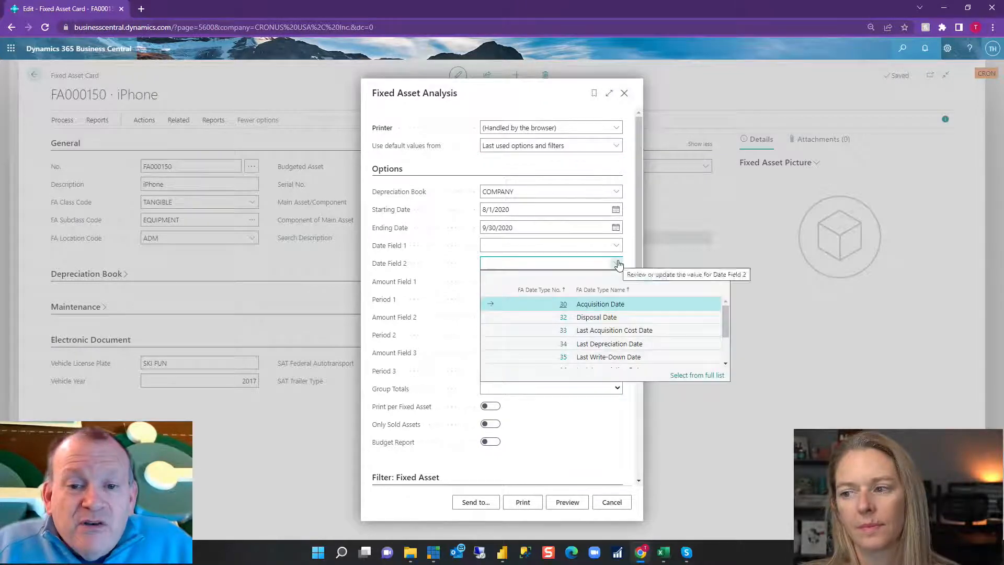
click(602, 318)
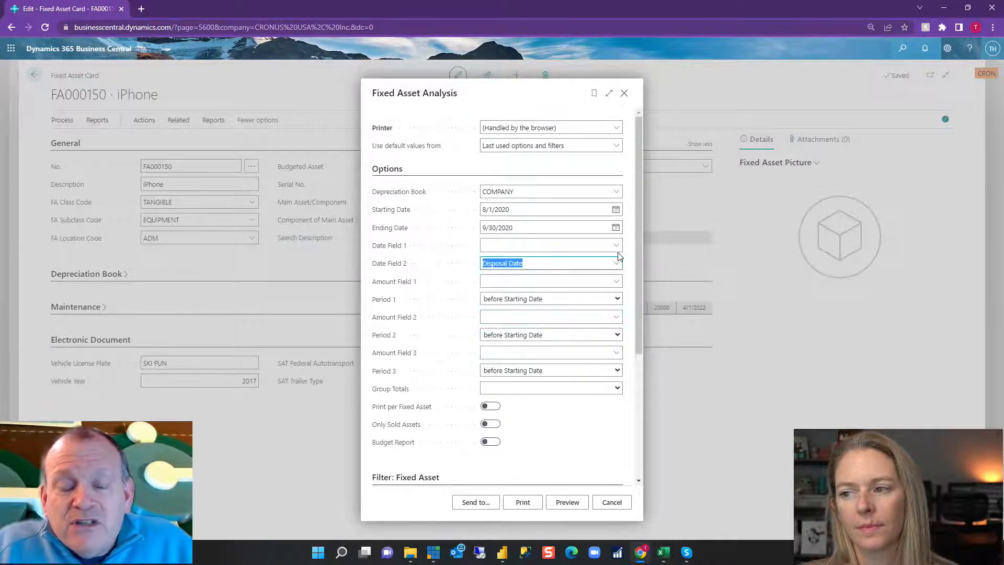
click(617, 245)
click(618, 286)
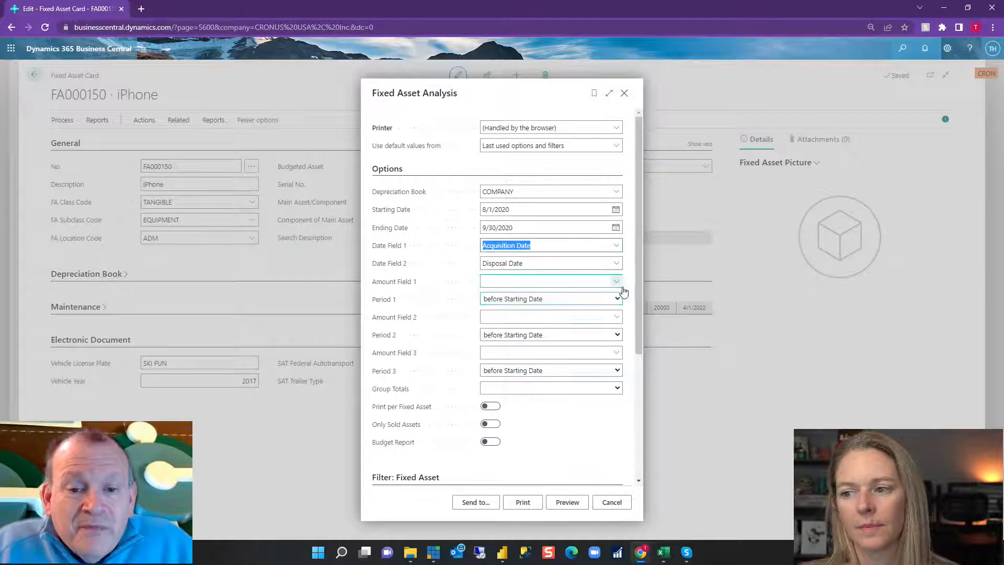
Set the analysis report's amount field 1 to Acquisition Cost and amount field 2 to Depreciation.
click(618, 283)
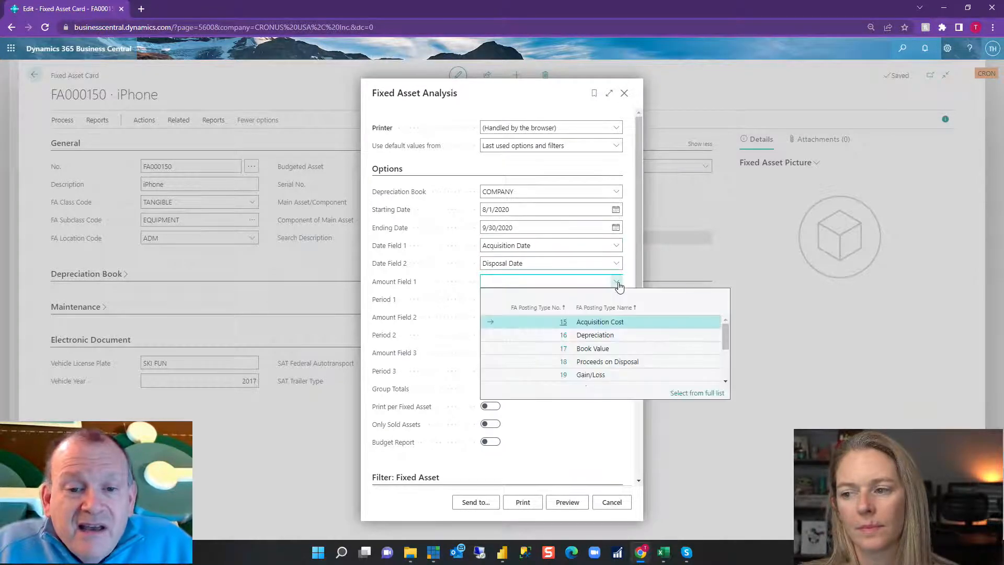
click(605, 321)
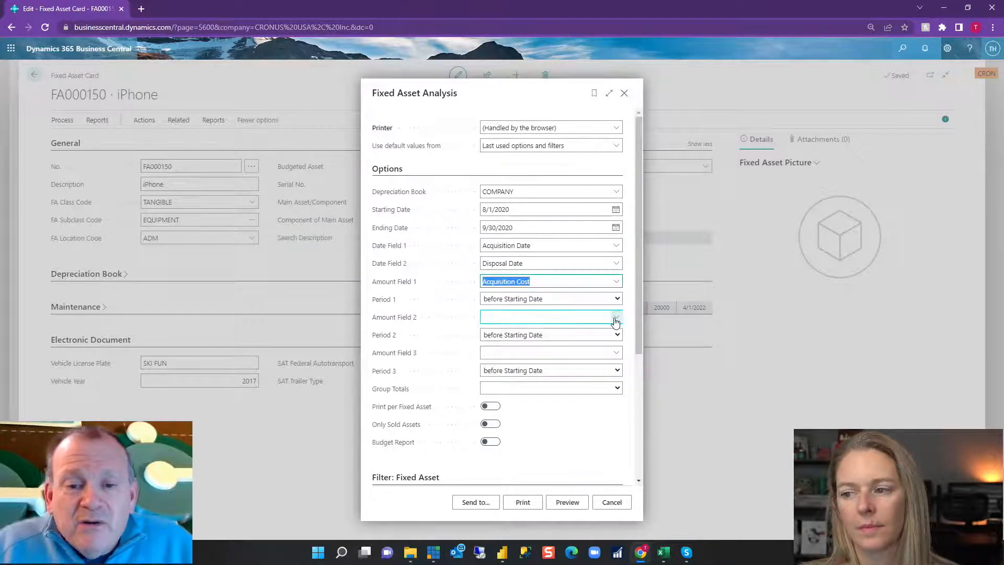
click(617, 317)
click(590, 372)
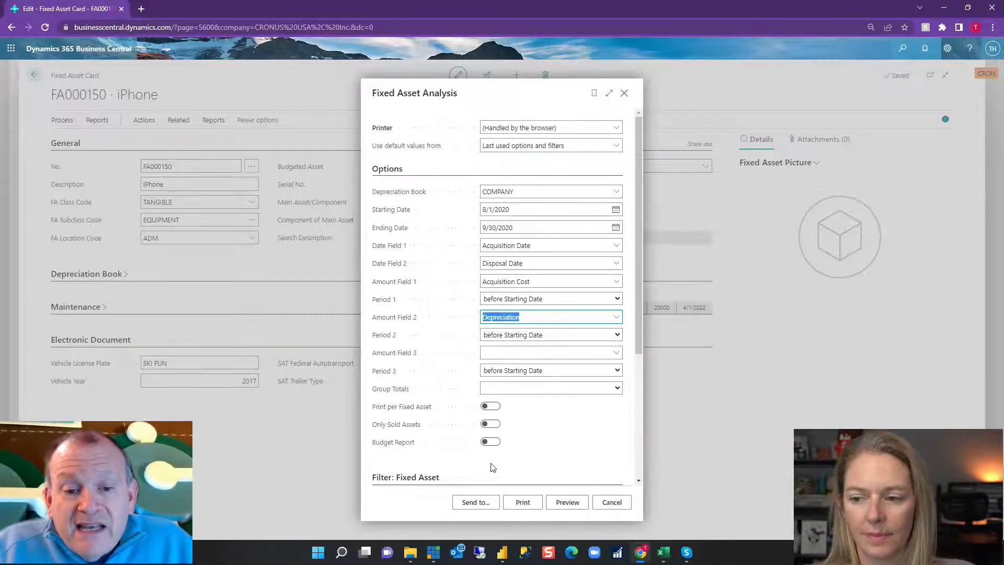
Review the remaining analysis options, preview the Fixed Asset Analysis report and return to its options.
scroll(539, 431, down, 3)
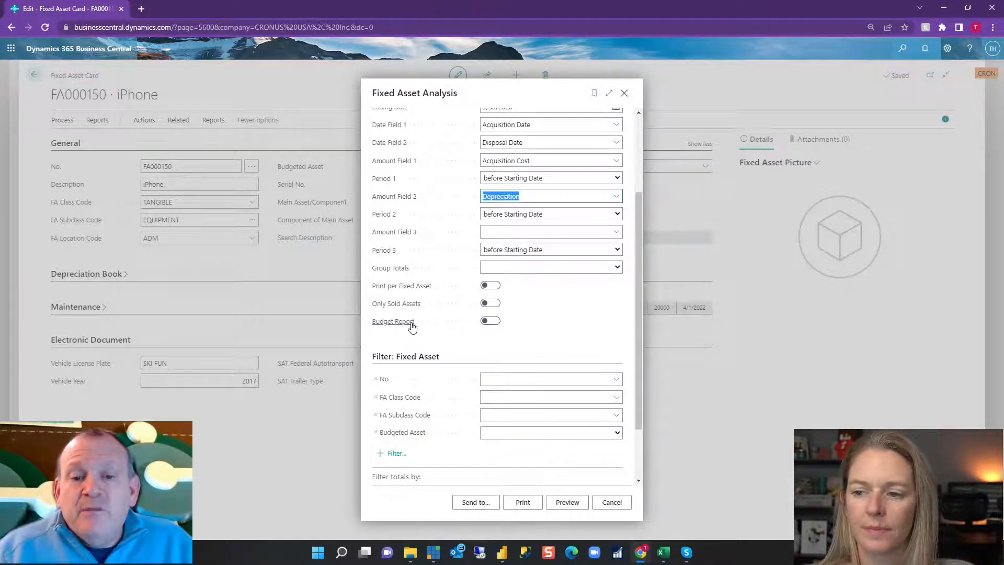
mouse_move(410, 326)
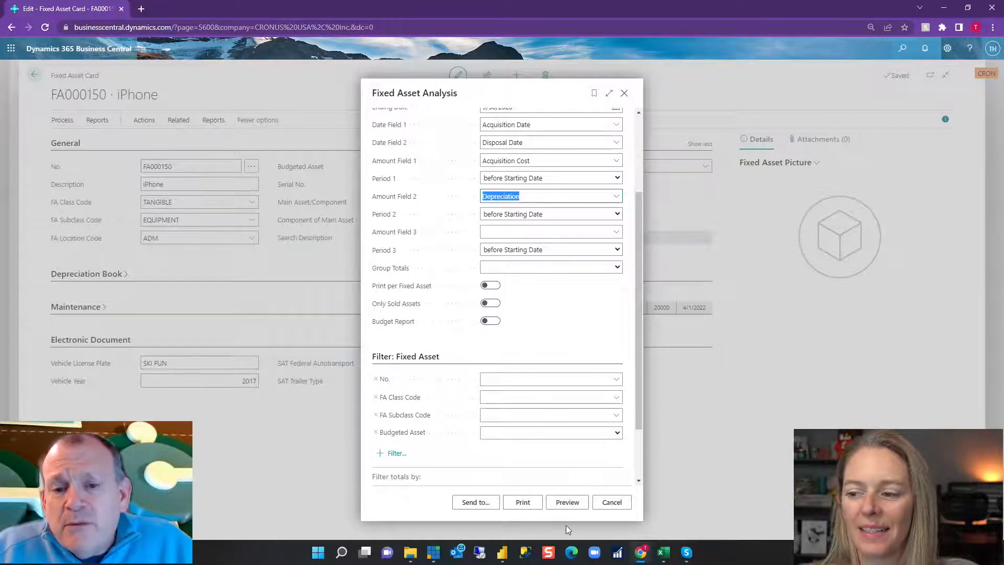
click(566, 503)
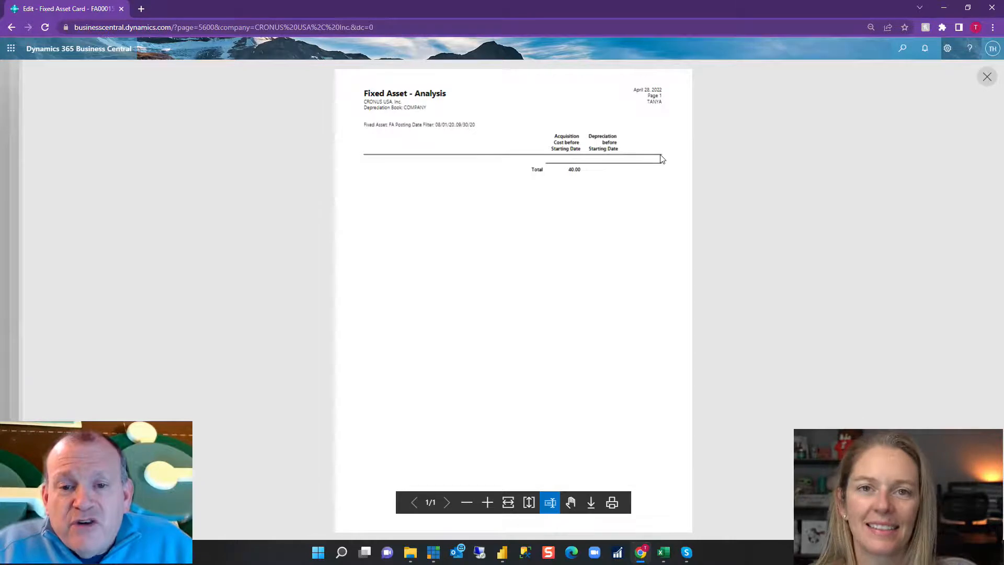
click(987, 78)
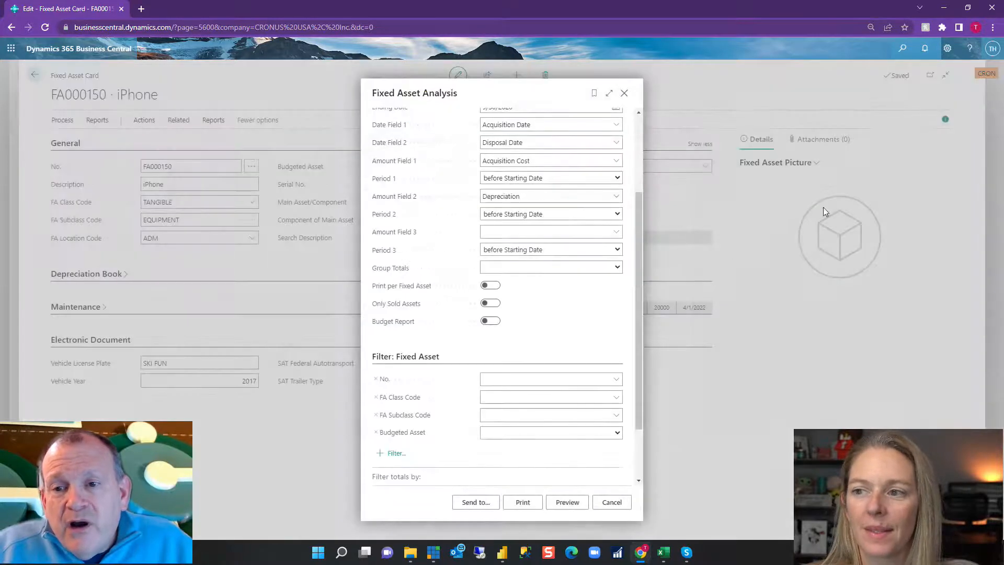
Switch on Print per Fixed Asset for the Fixed Asset Analysis report and preview it again.
click(489, 286)
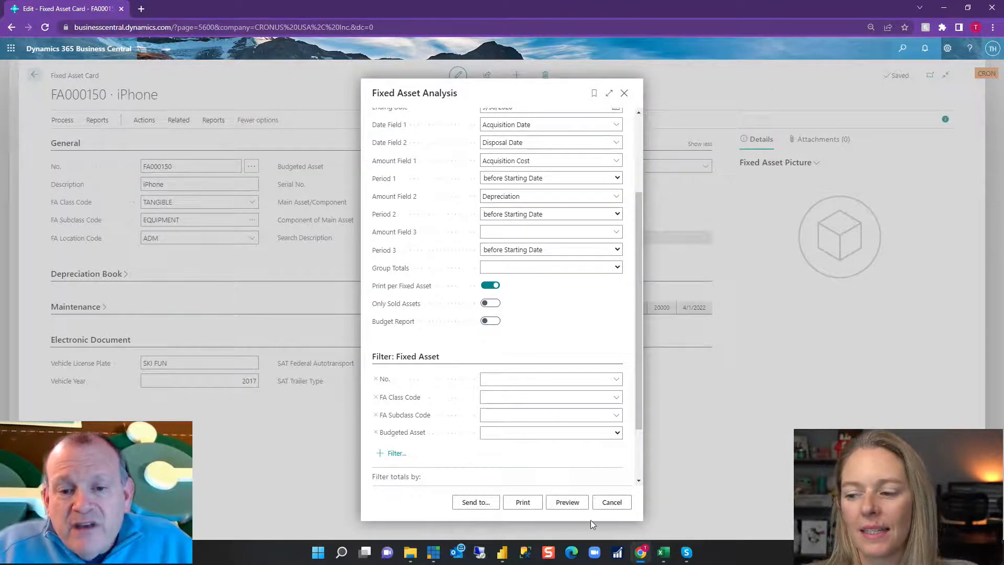
click(567, 503)
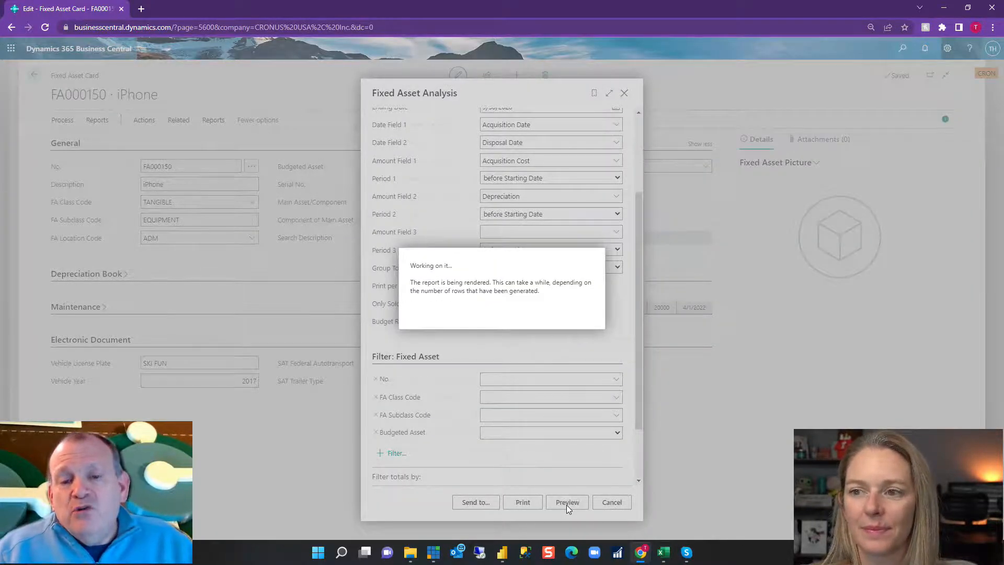
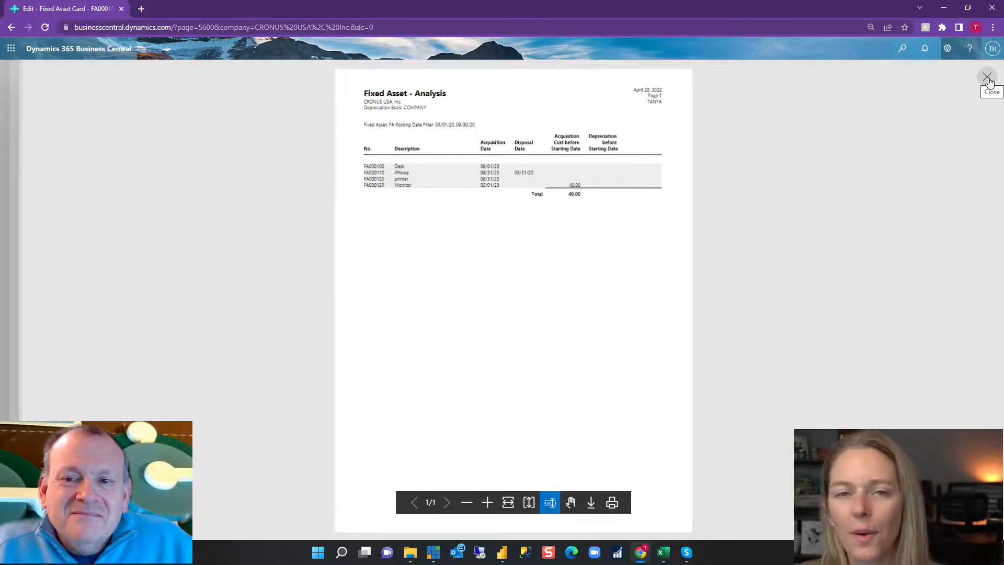
Leave the analysis report and preview the Fixed Asset Projected Value report with Print per Fixed Asset switched off.
click(987, 79)
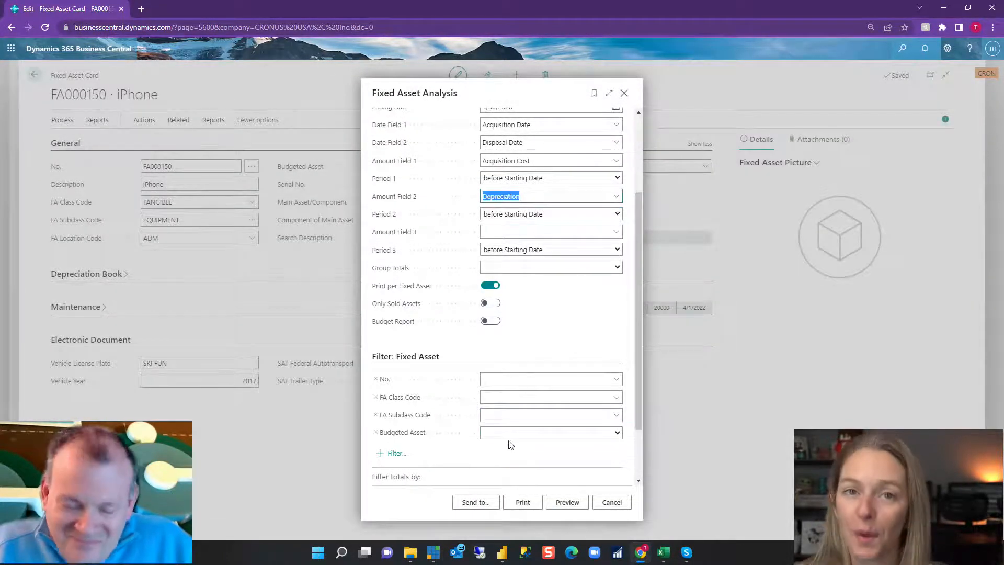
click(613, 503)
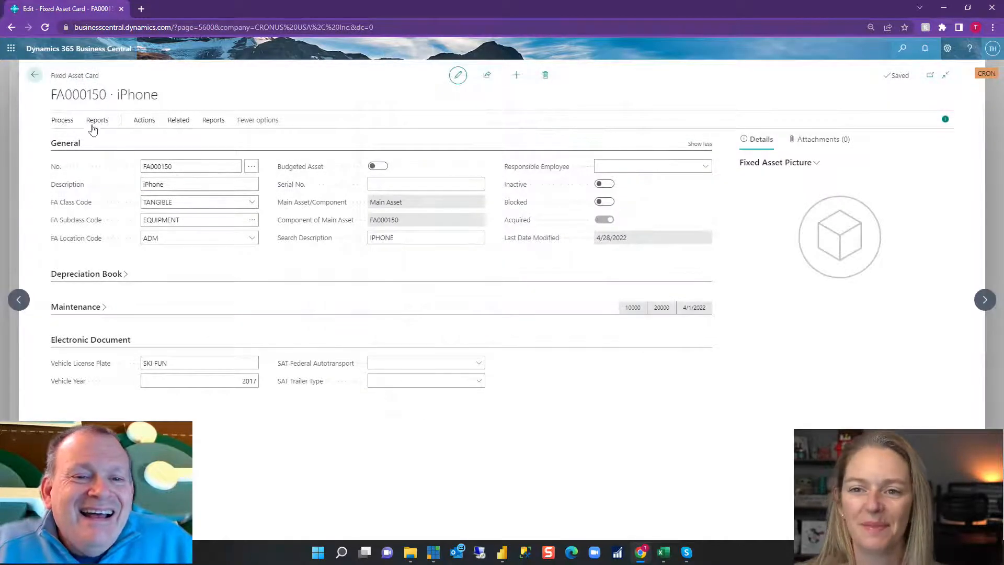
click(93, 122)
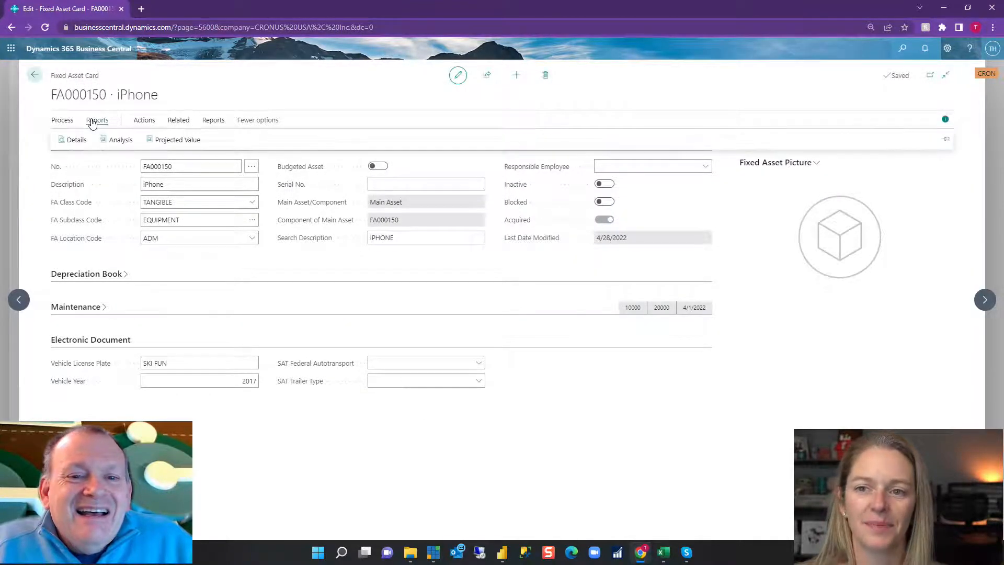
click(184, 141)
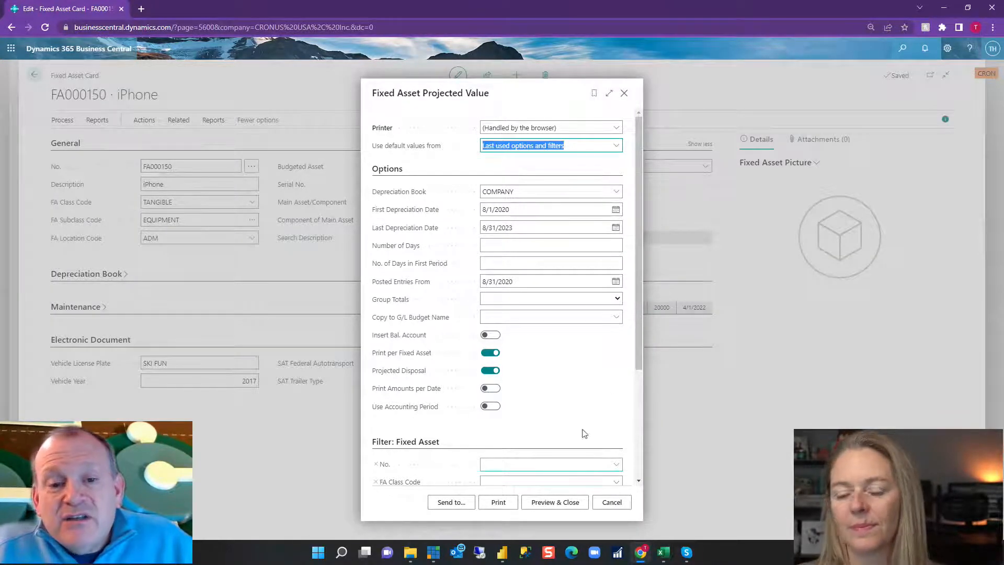
click(491, 353)
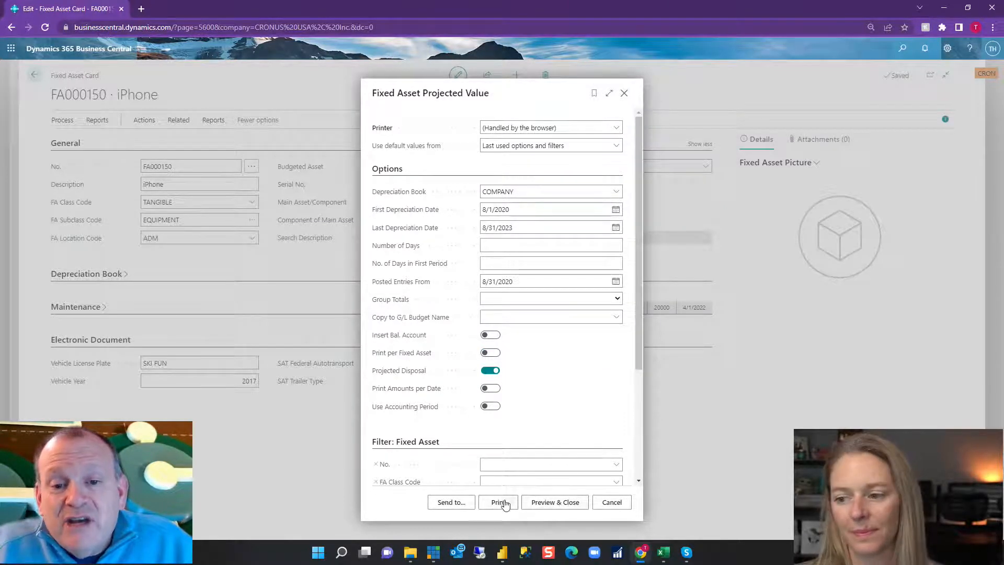
click(553, 502)
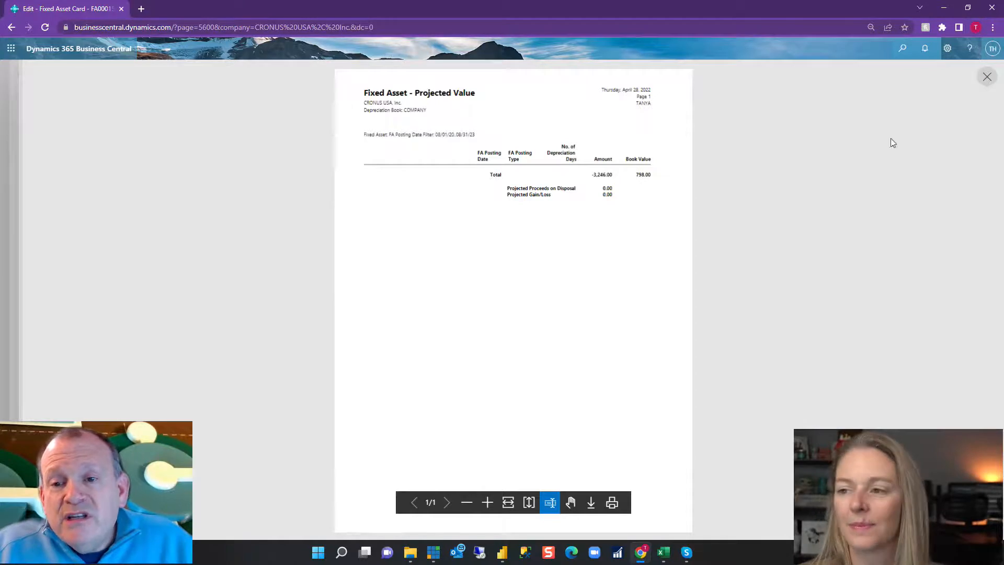
click(988, 78)
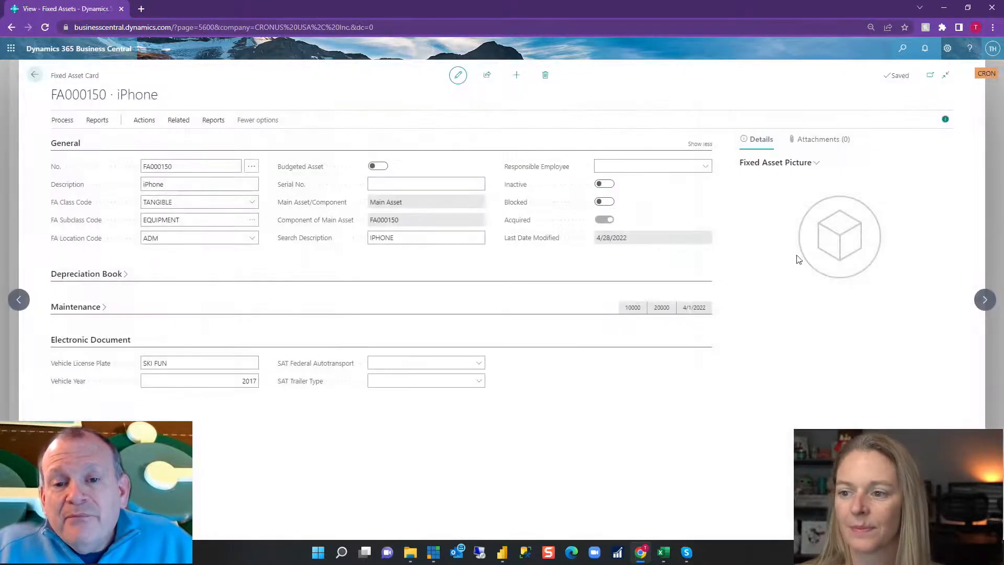
Preview the Fixed Asset Projected Value report again with Print per Fixed Asset switched on, and return to the asset card.
click(96, 123)
click(159, 134)
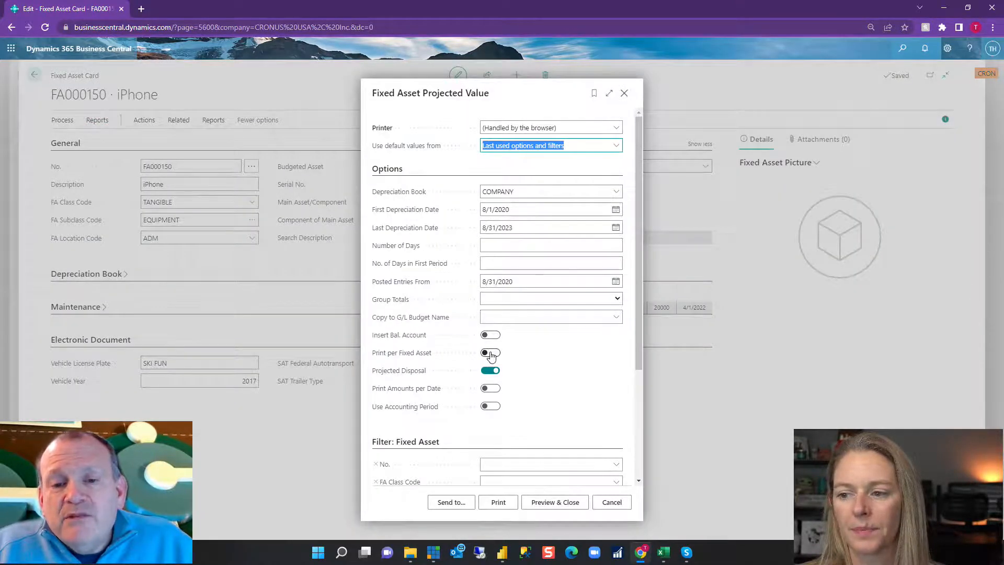
click(491, 353)
click(554, 503)
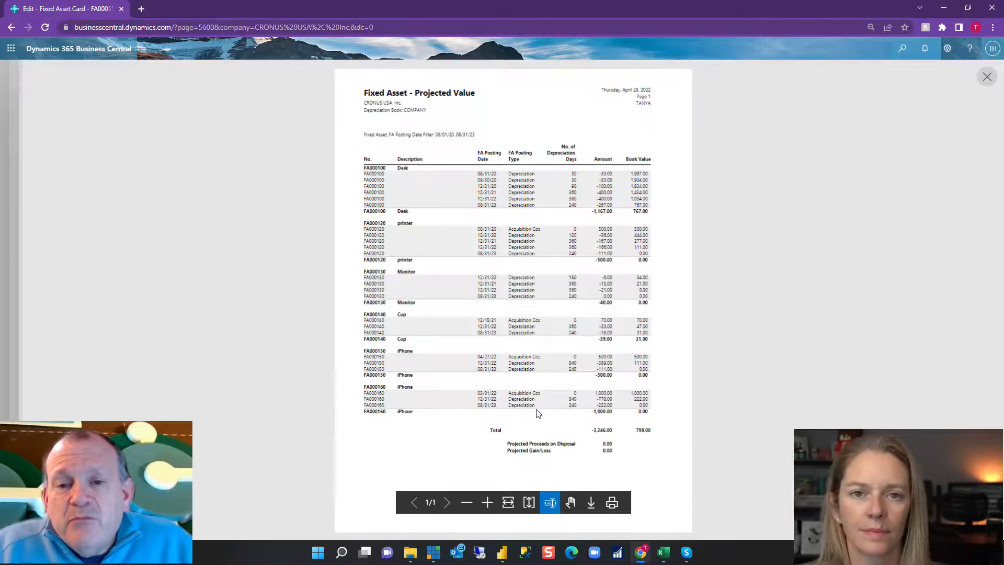
click(986, 78)
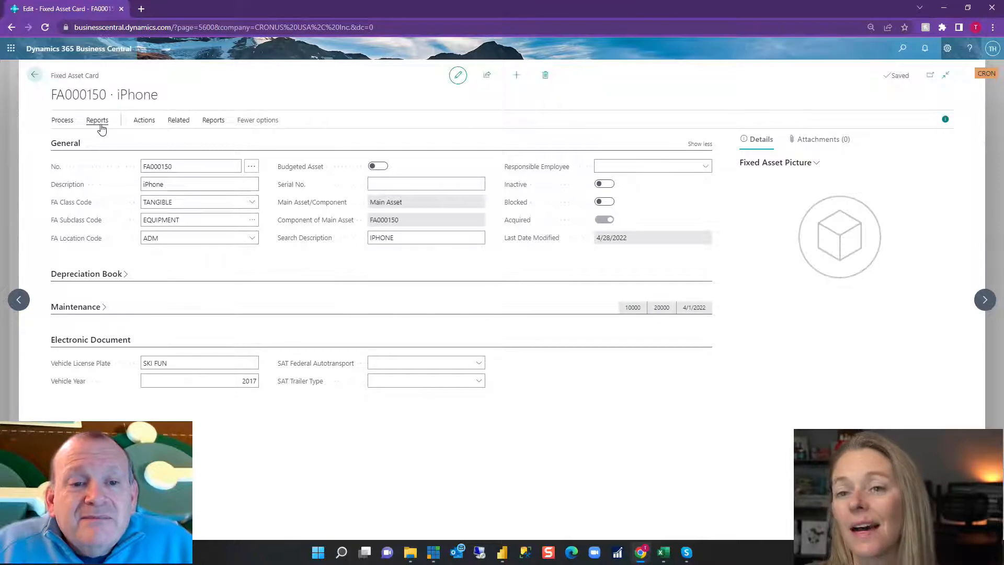
Look over the iPhone card's available actions and related fixed asset pages, and view its main asset components.
click(101, 126)
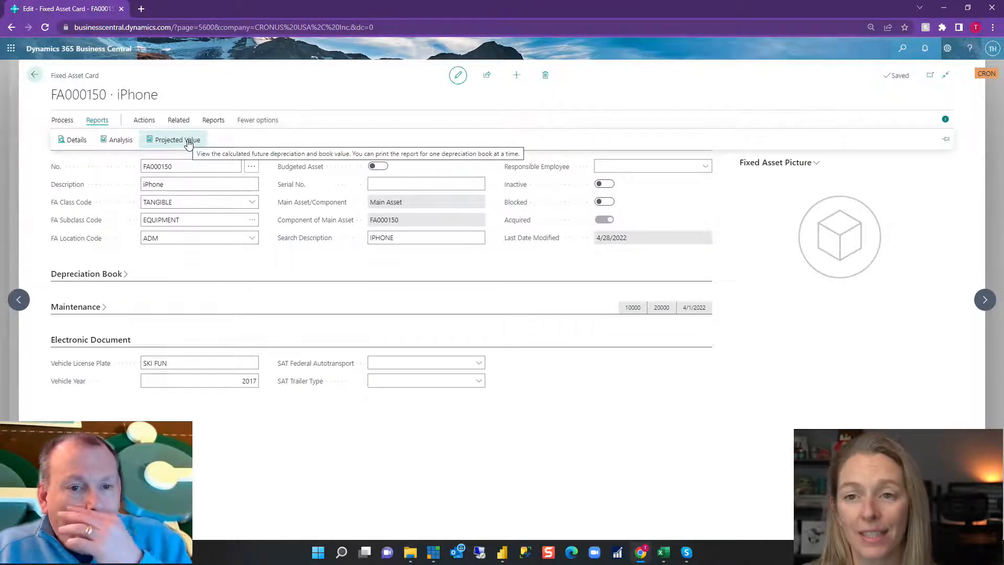
click(144, 120)
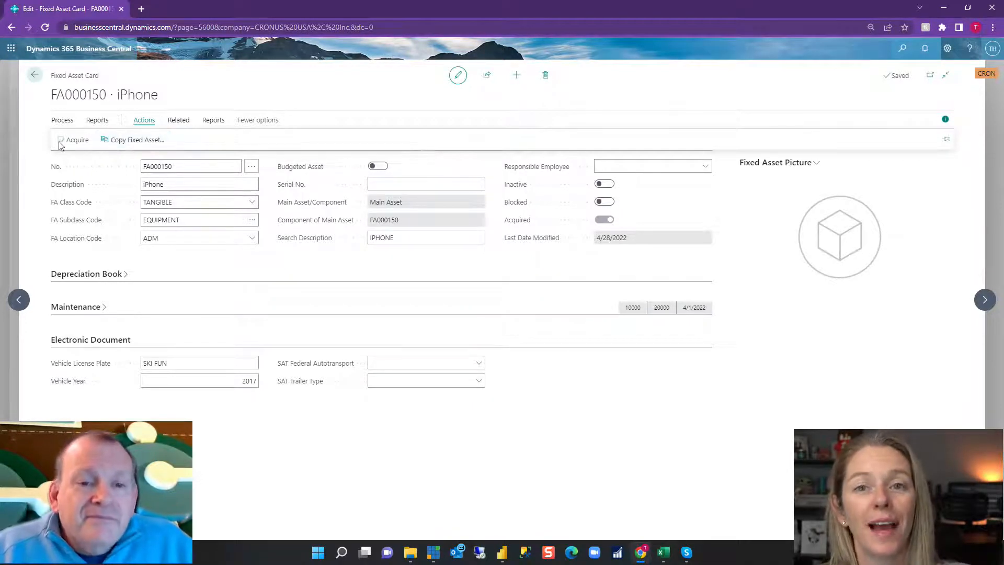
click(179, 120)
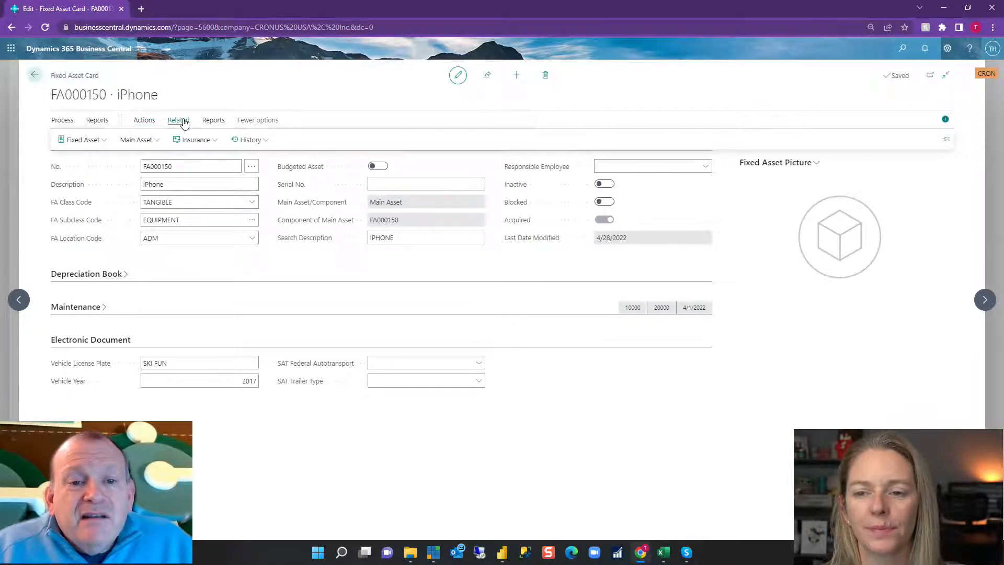
click(98, 143)
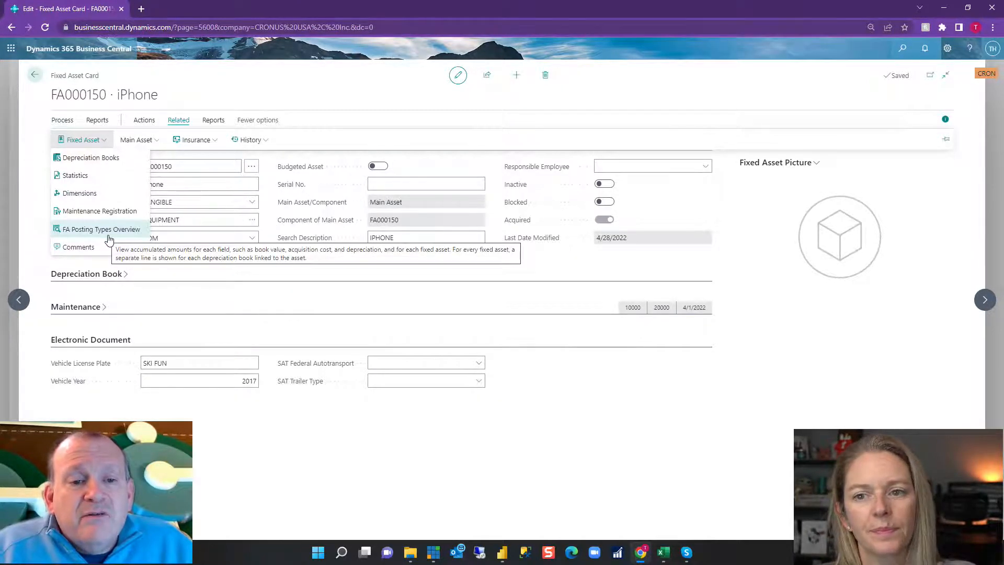
click(140, 141)
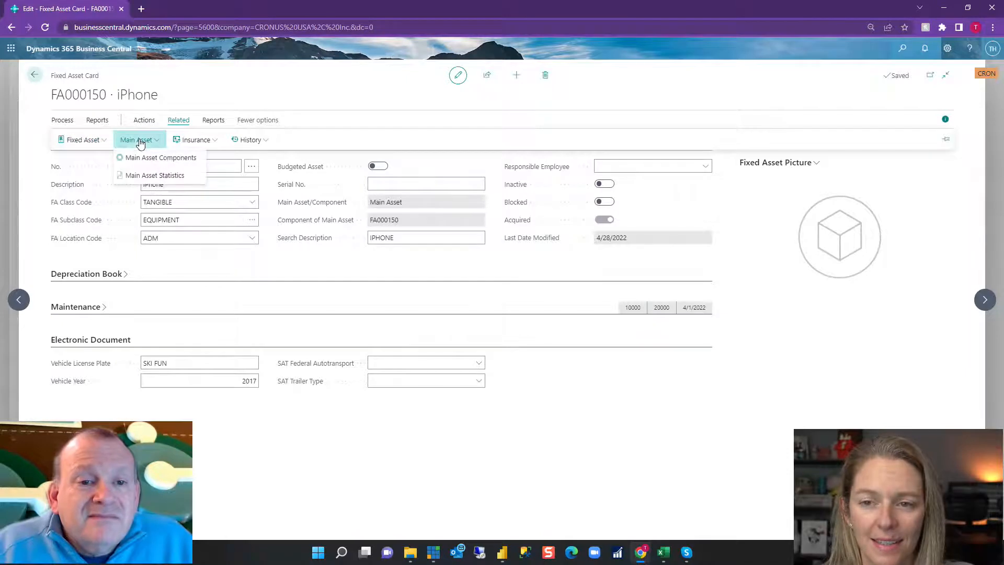
click(178, 159)
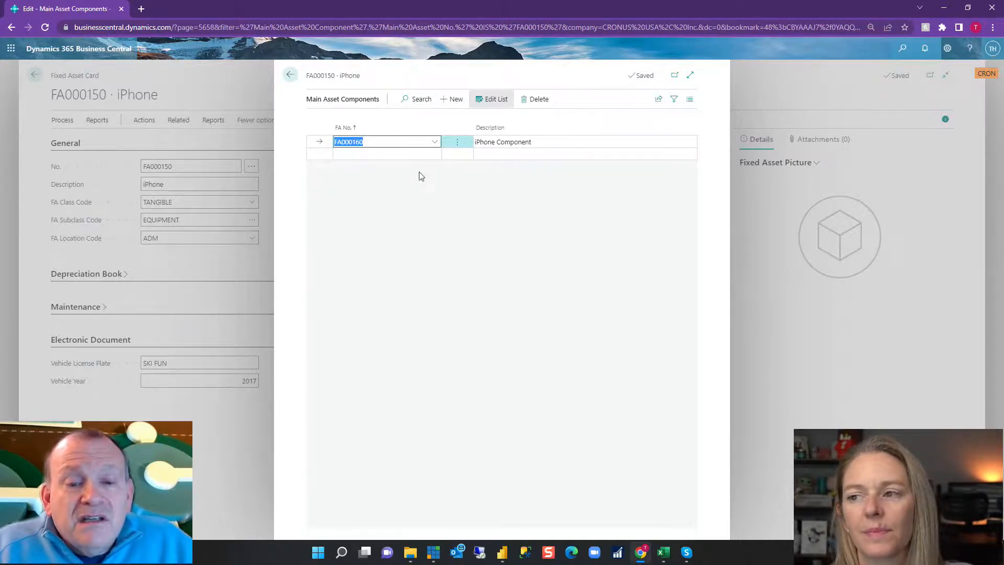
click(288, 78)
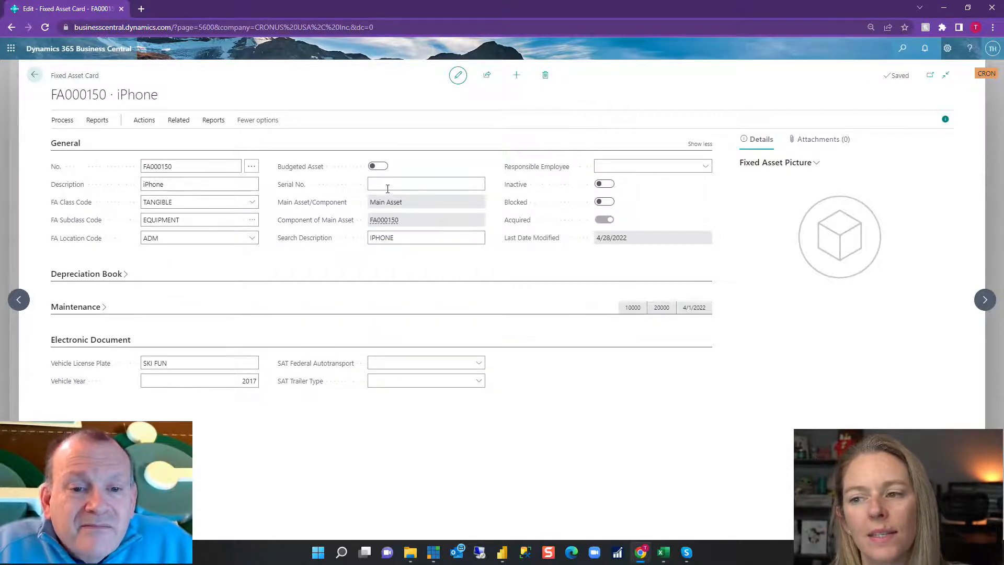
Check the card's Main Asset/Component and Component of Main Asset fields against the main asset components list.
mouse_move(325, 233)
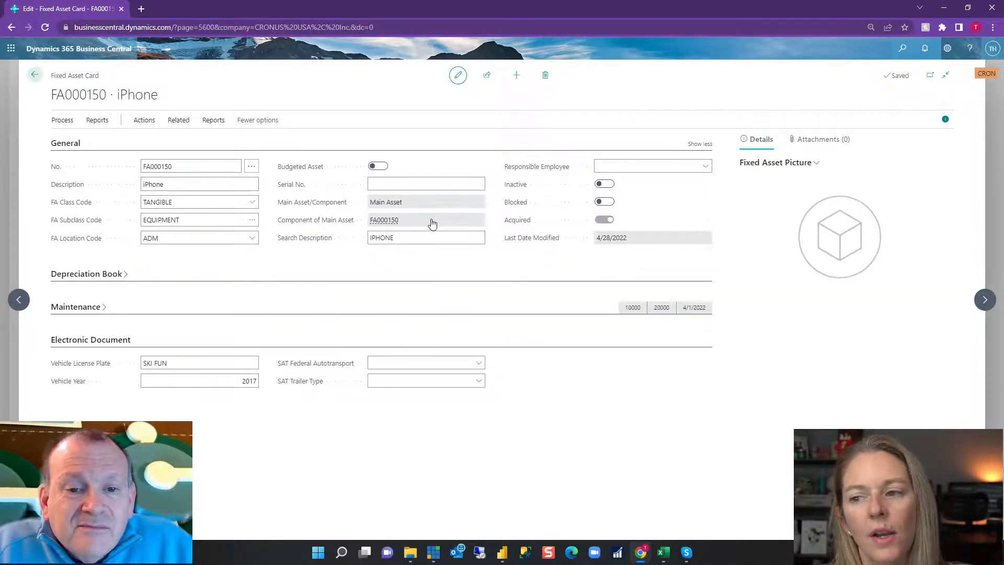
click(173, 124)
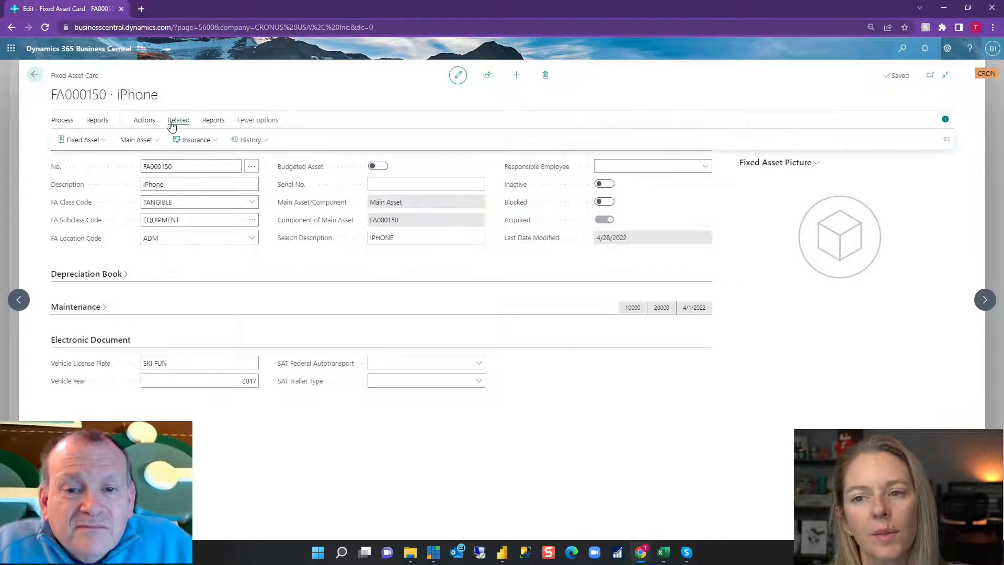
click(140, 143)
click(192, 163)
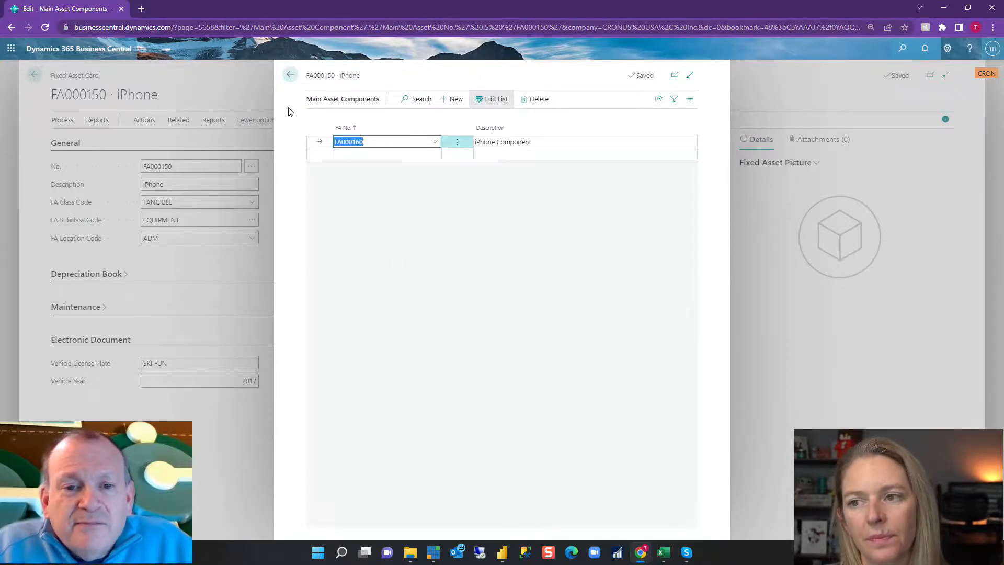
click(291, 76)
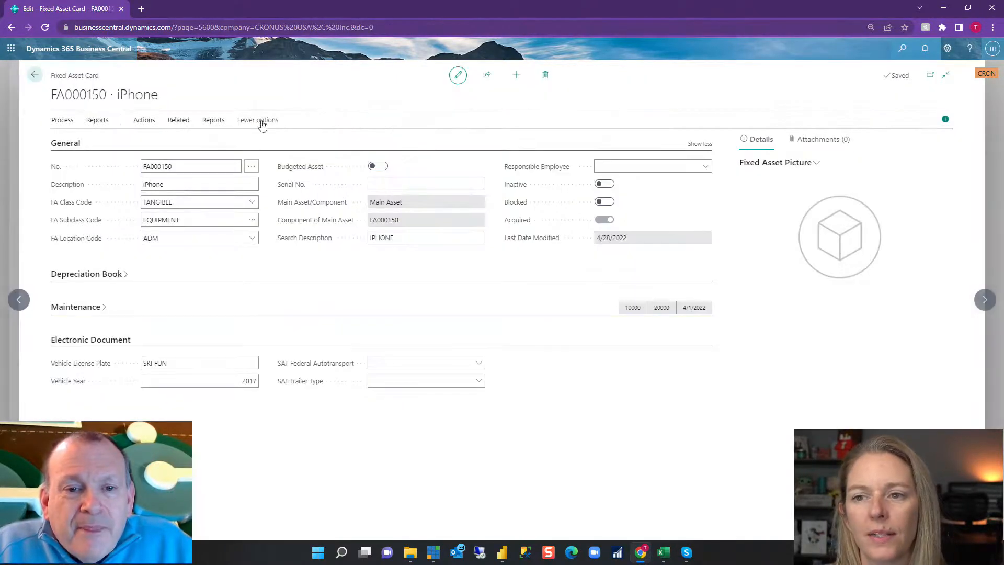
View the Main Asset Statistics of the iPhone asset and return to its card.
click(179, 121)
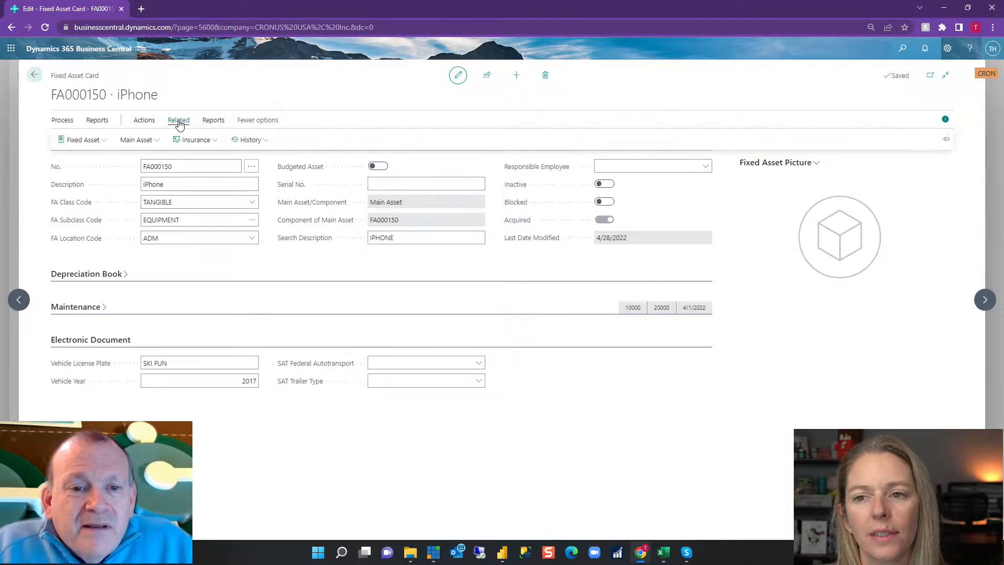
click(146, 141)
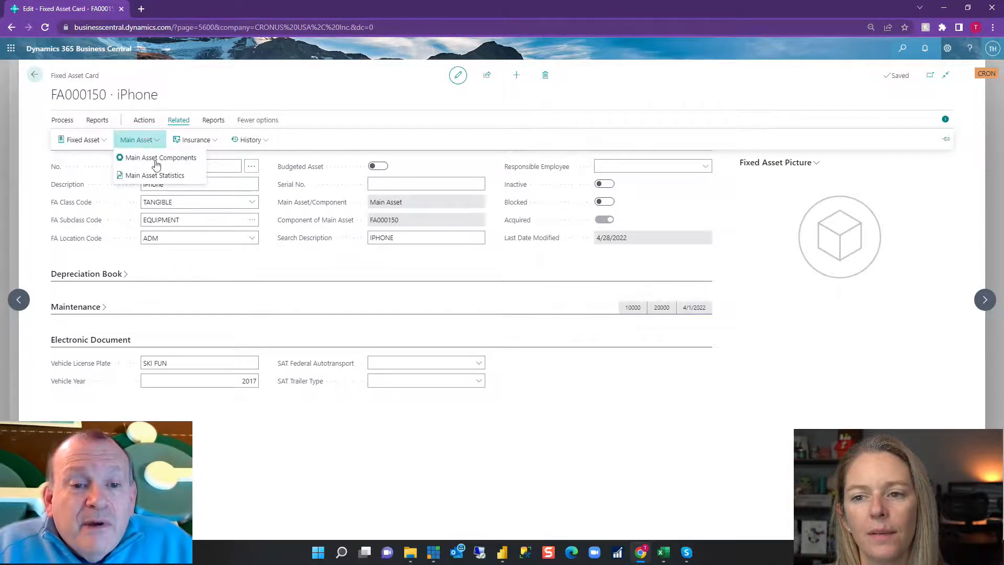
click(204, 142)
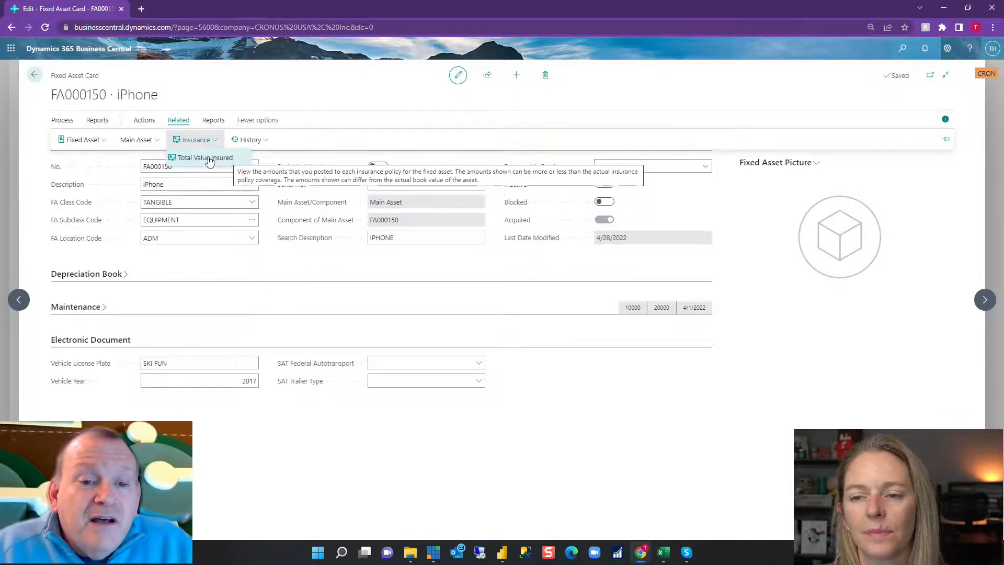
click(148, 140)
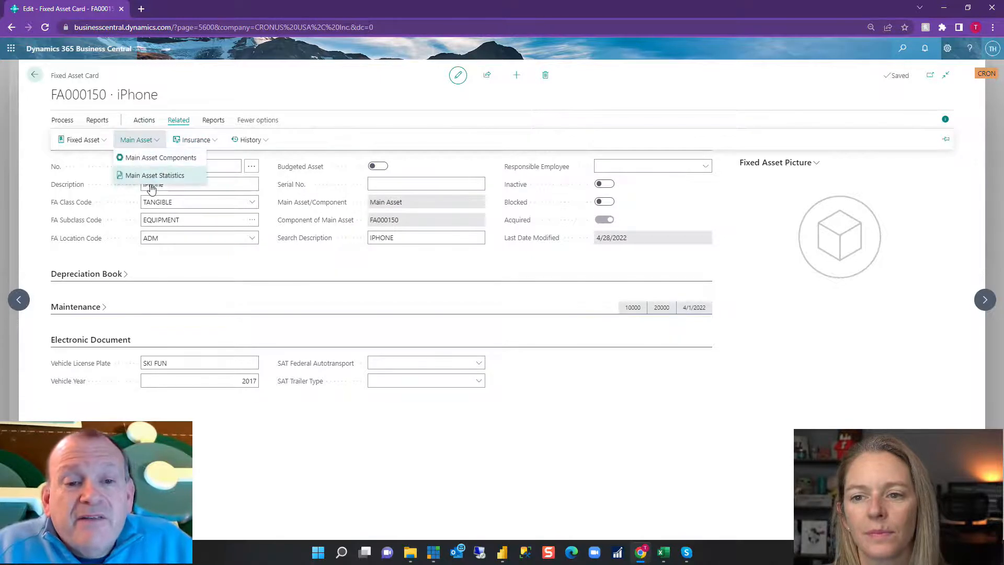
click(172, 175)
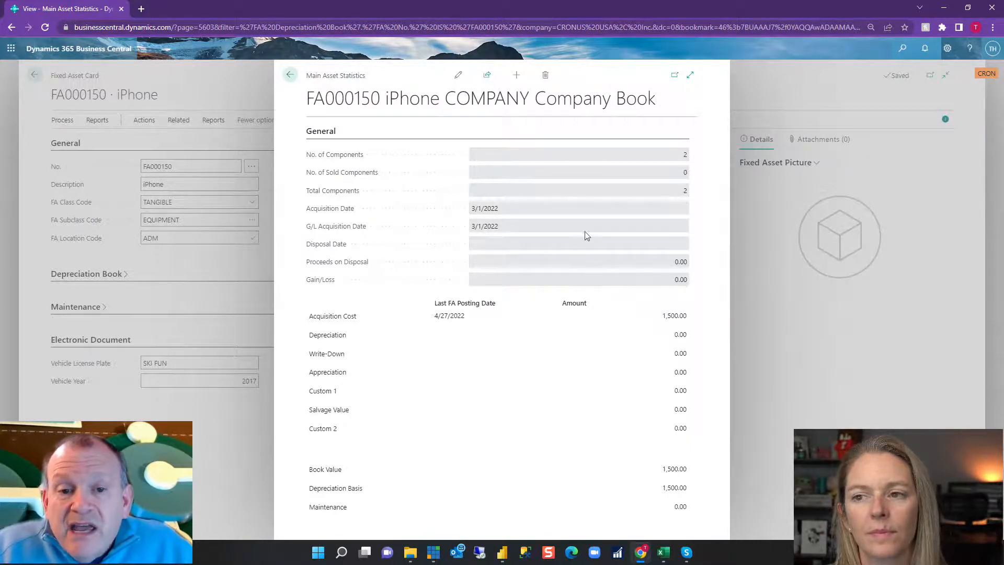
click(291, 76)
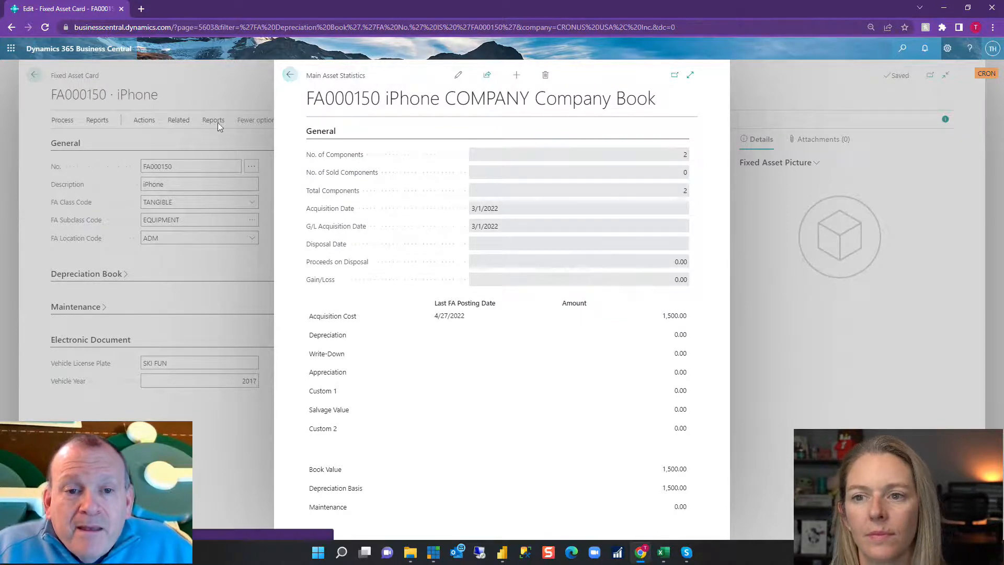
View the Total Value Insured page for the iPhone asset and return to its card.
click(178, 122)
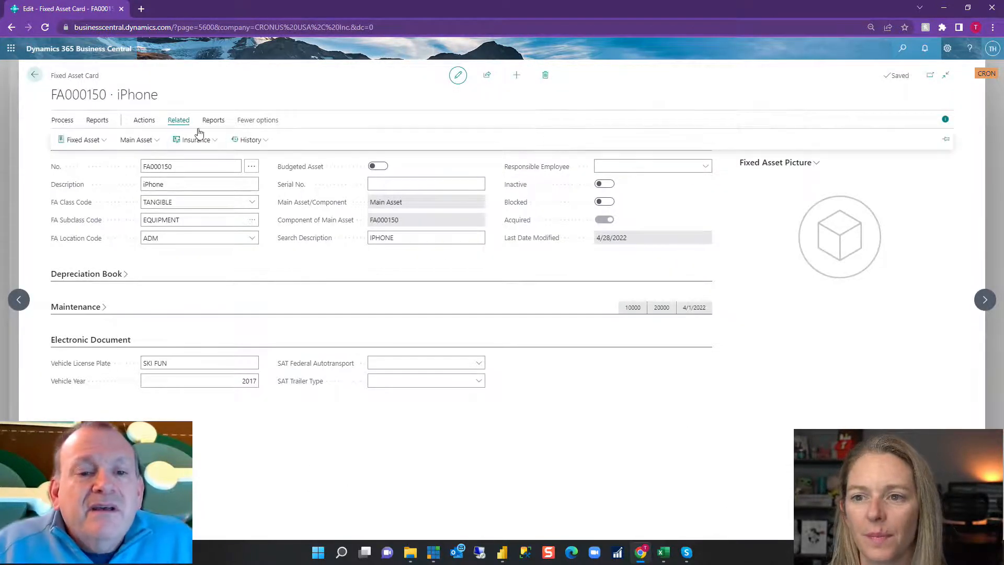
click(197, 139)
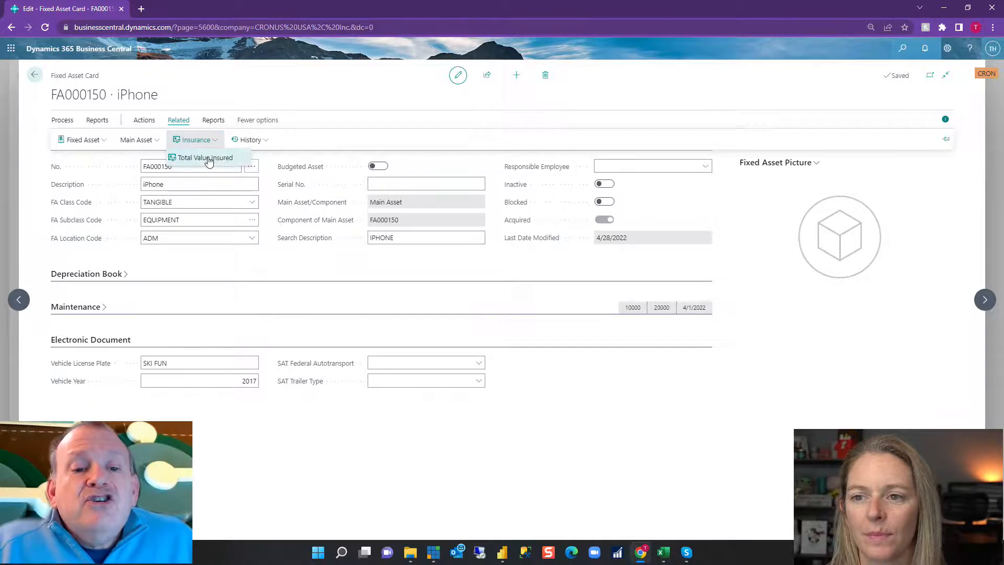
click(209, 159)
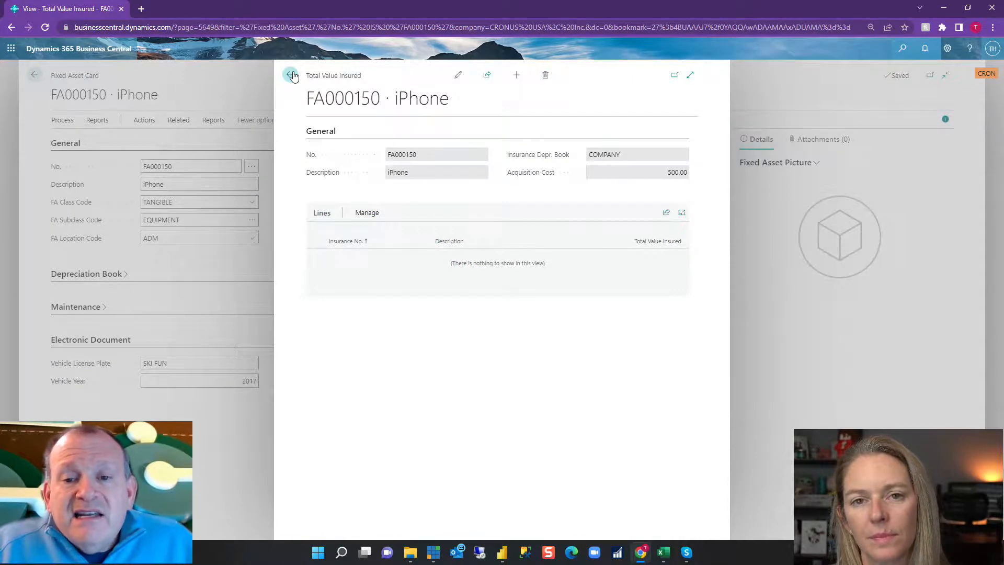
click(291, 75)
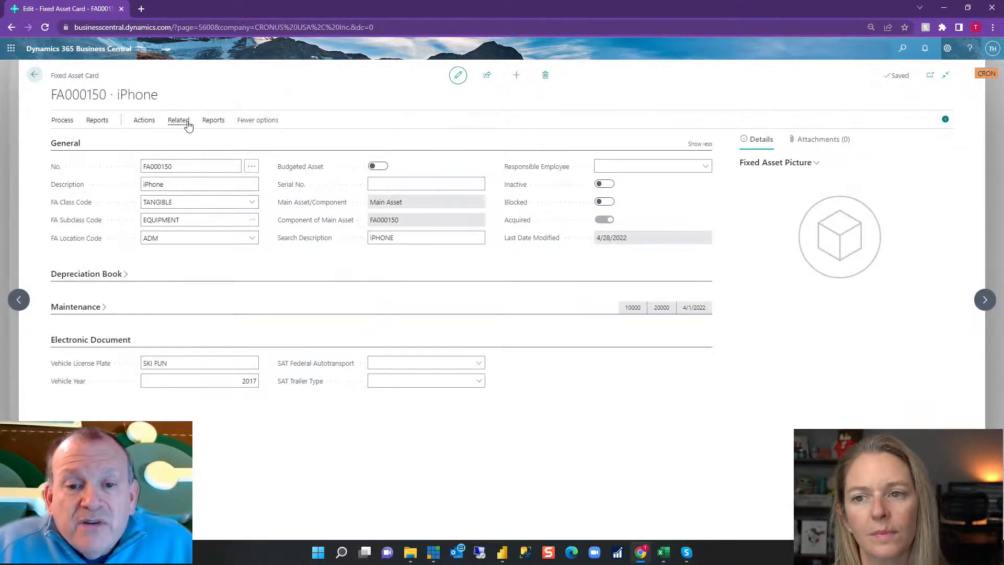
View the iPhone asset's error ledger entries in the expanded page and return to its card.
click(178, 120)
click(246, 140)
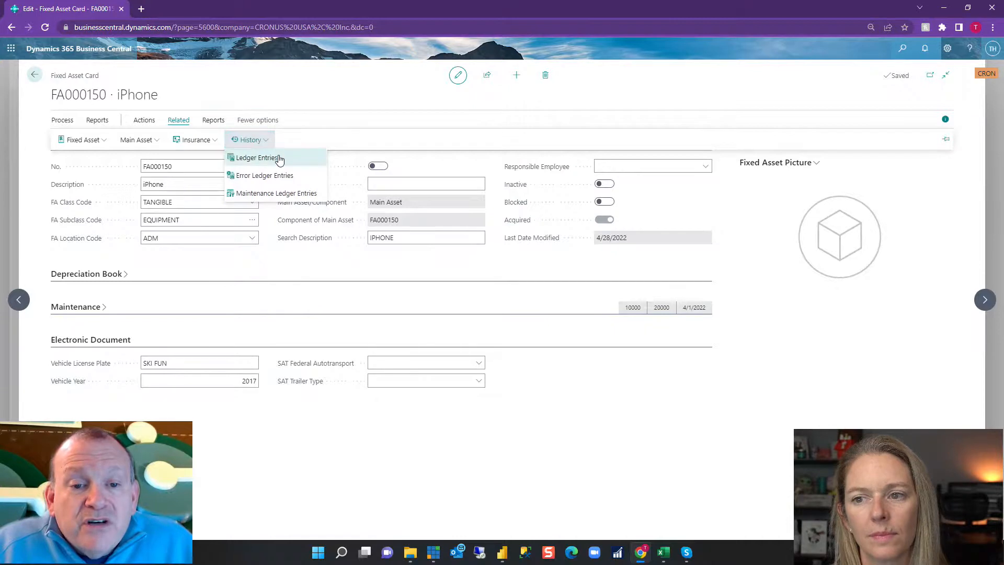
click(306, 181)
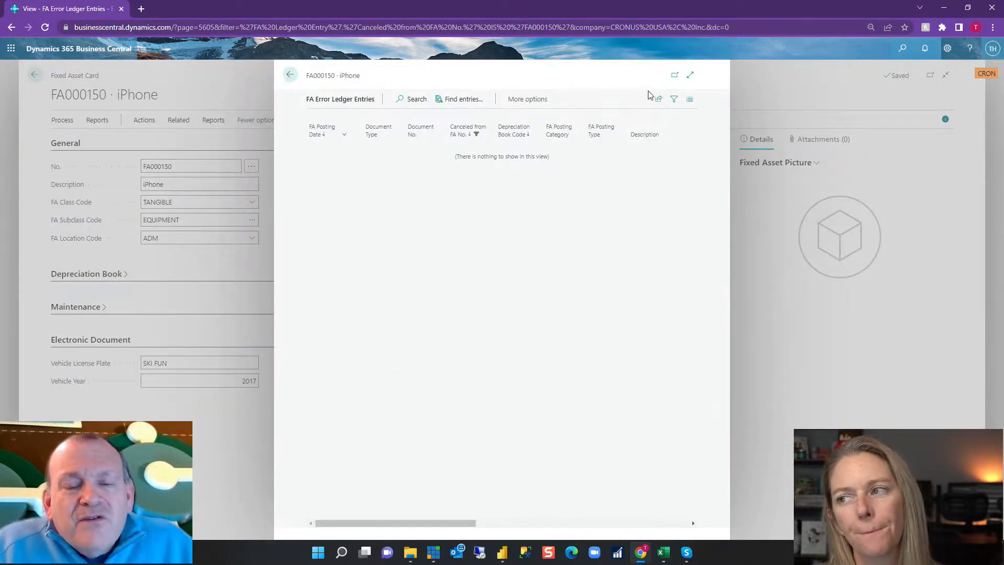
click(688, 77)
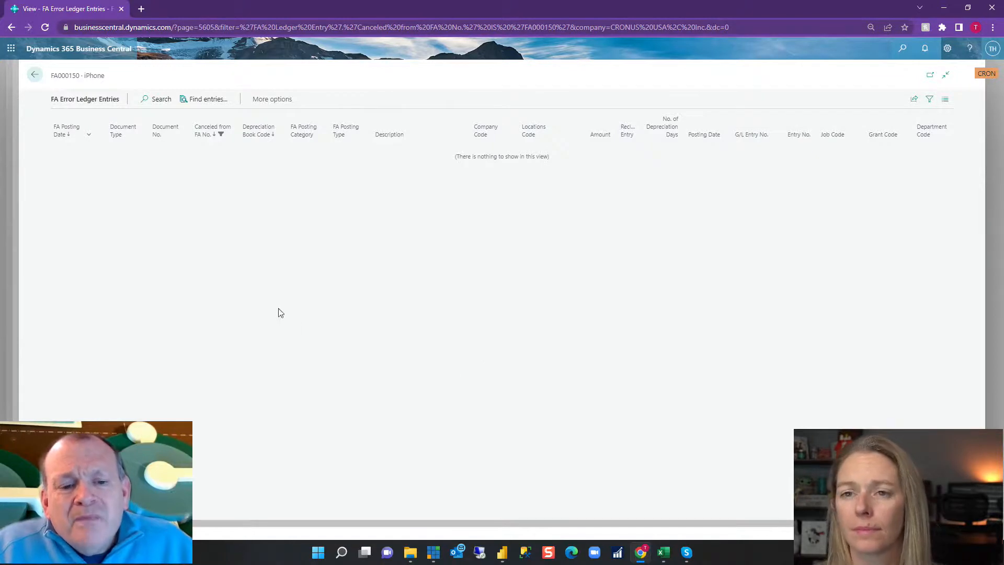
click(35, 75)
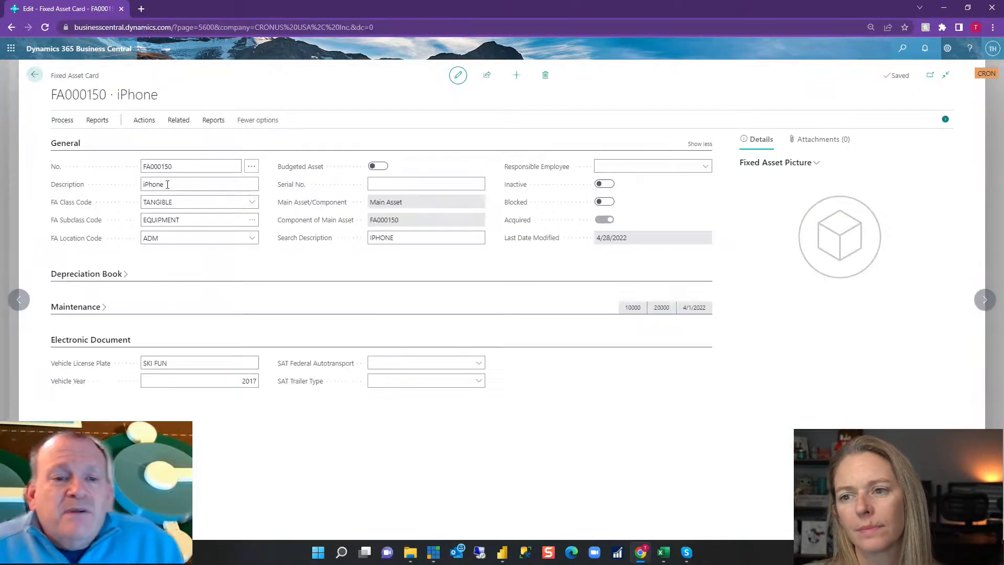
Cancel the iPhone asset's acquisition entry in its FA ledger entries, without a new posting date, to transfer it to the journal.
click(212, 121)
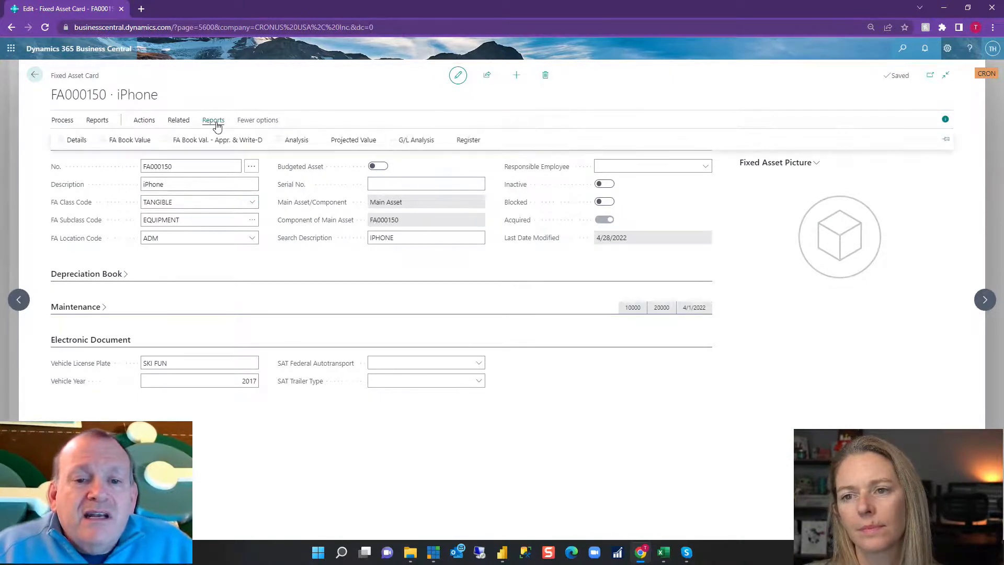
click(174, 120)
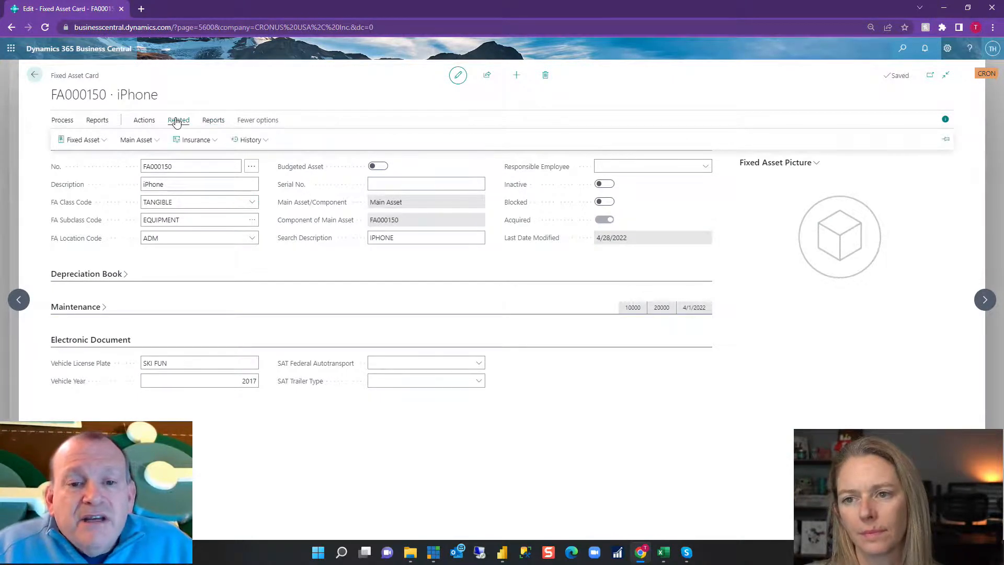
click(246, 141)
click(281, 160)
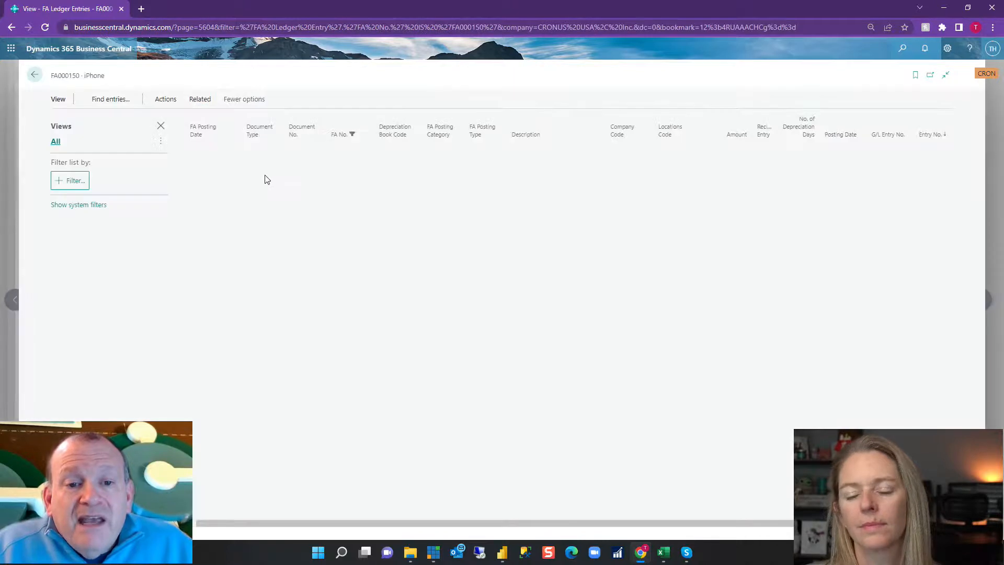
click(249, 101)
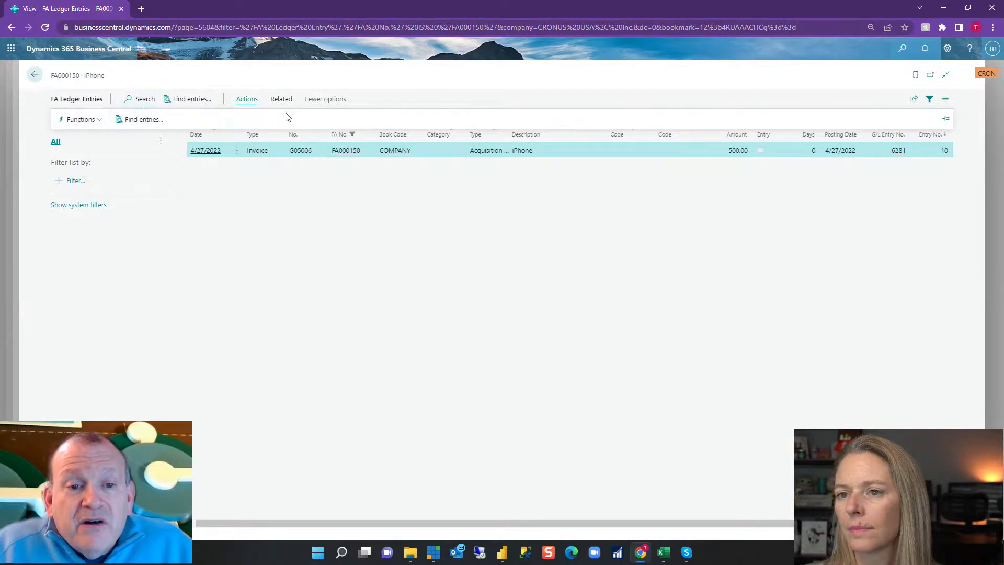
click(81, 120)
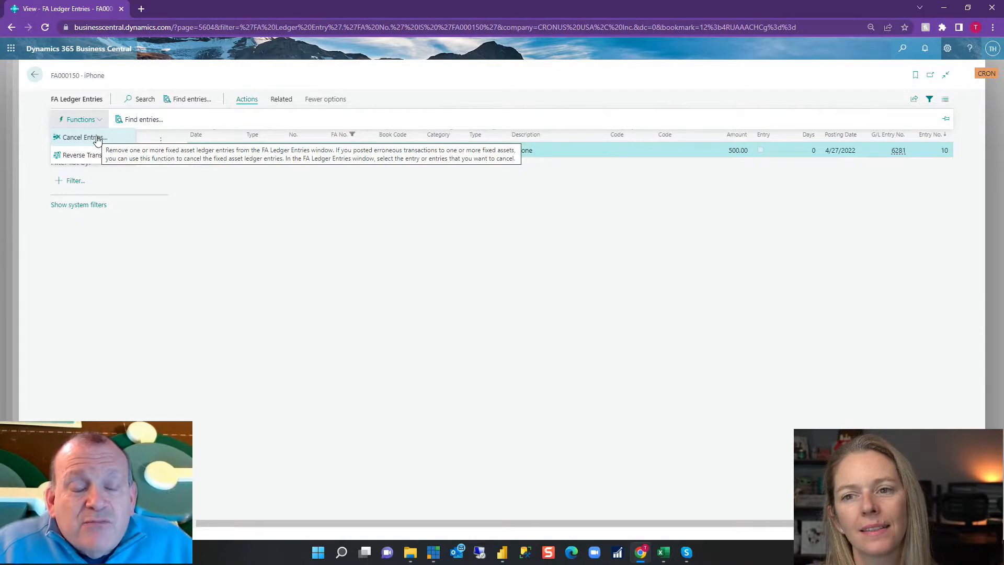
click(97, 139)
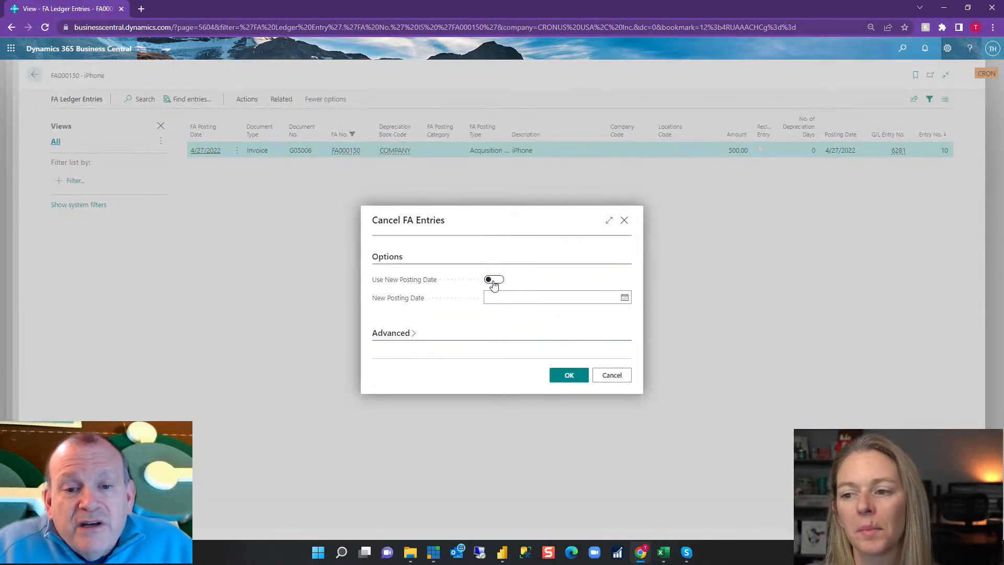
click(570, 375)
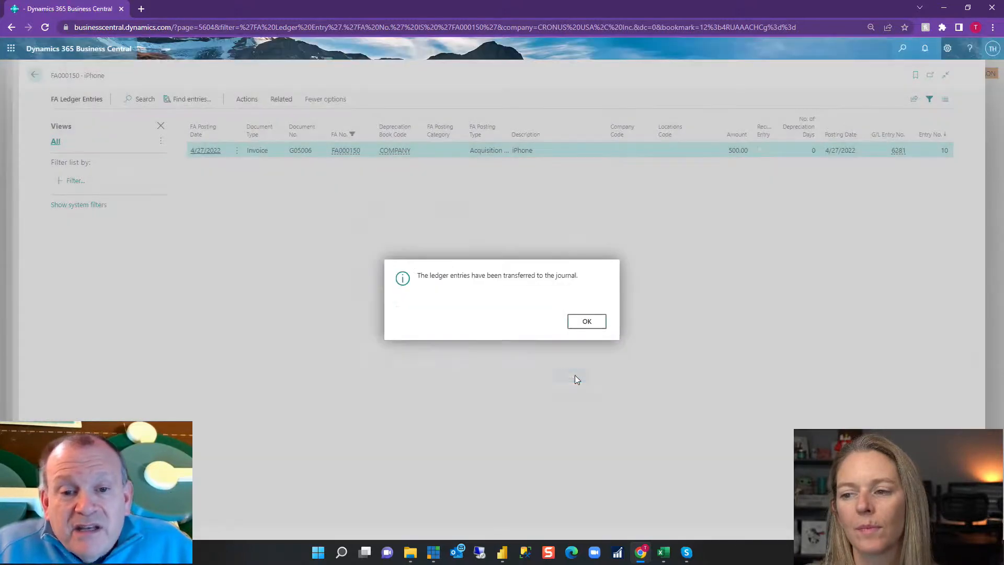
click(587, 322)
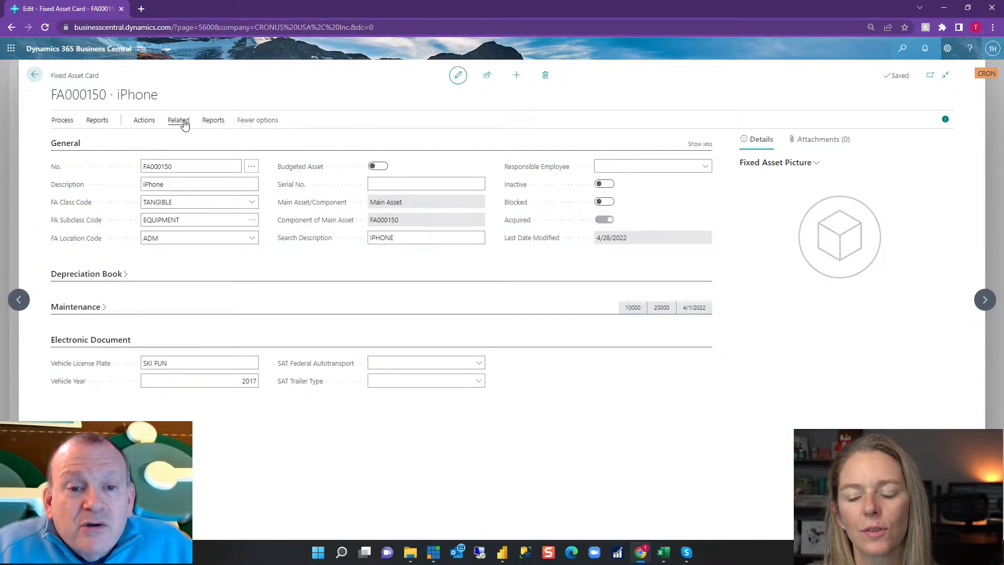
Check the iPhone asset's ledger entries and return to its card.
click(179, 120)
click(240, 138)
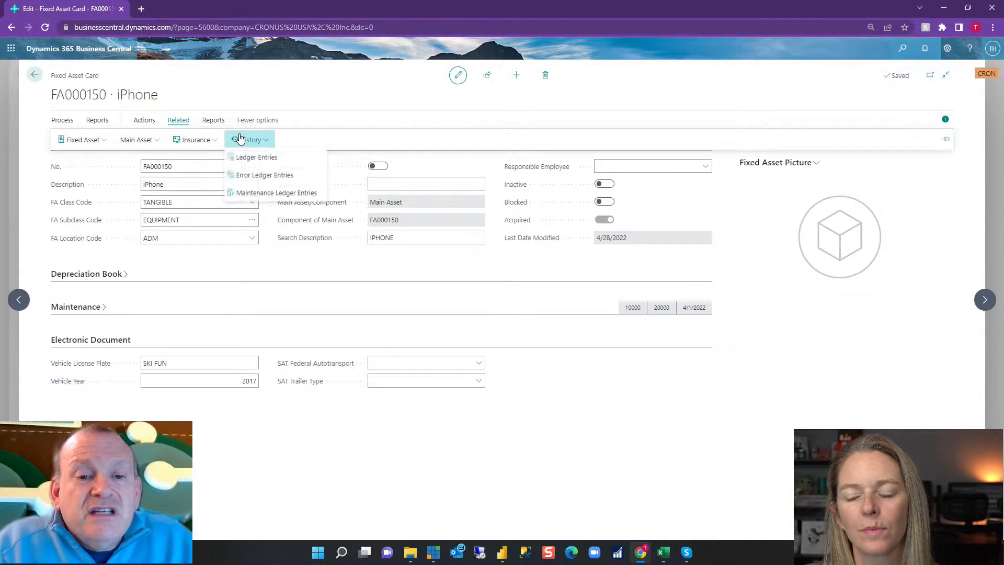
click(278, 162)
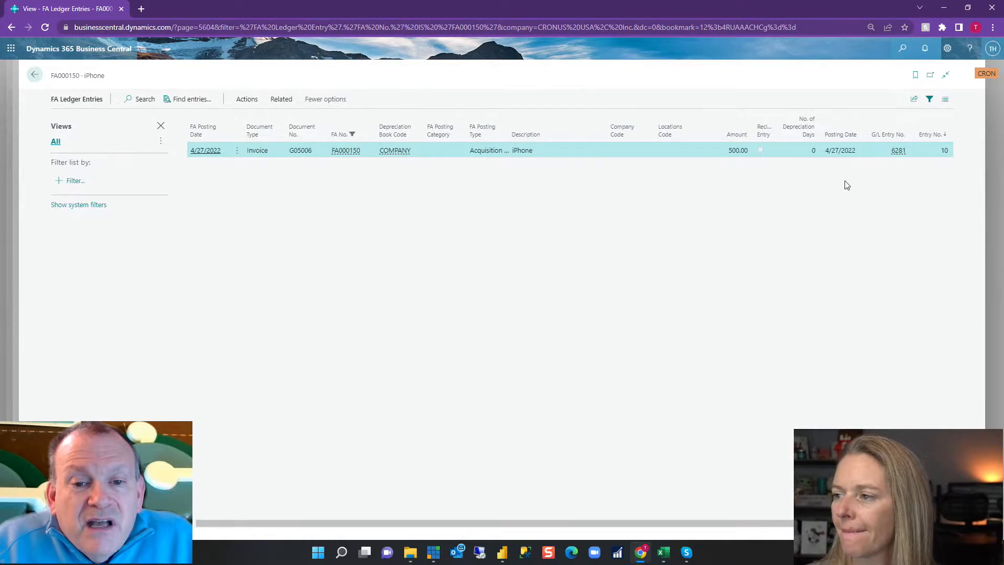
click(31, 78)
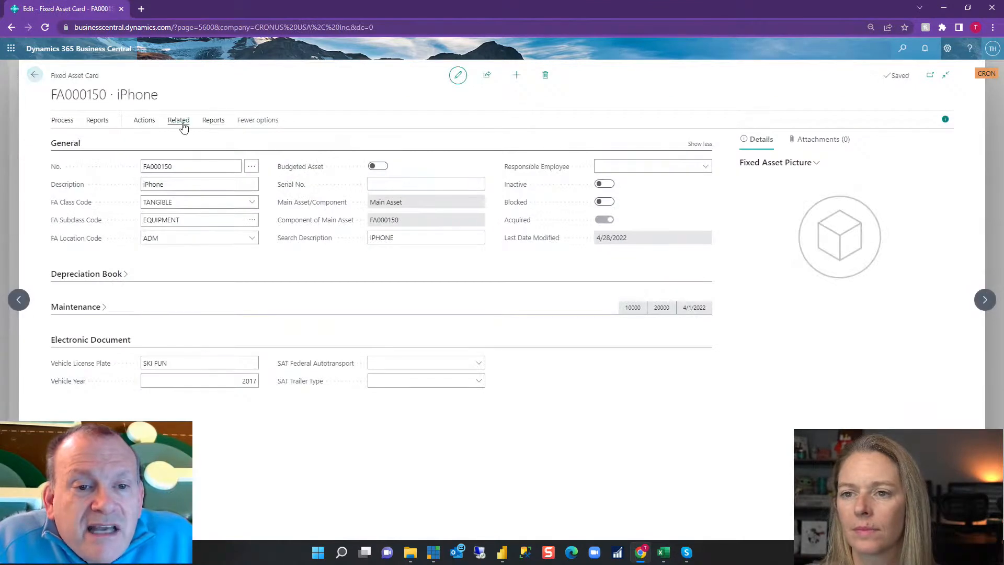
Check the iPhone asset's error ledger entries for the canceled acquisition and return to its card.
click(183, 127)
click(242, 137)
click(267, 176)
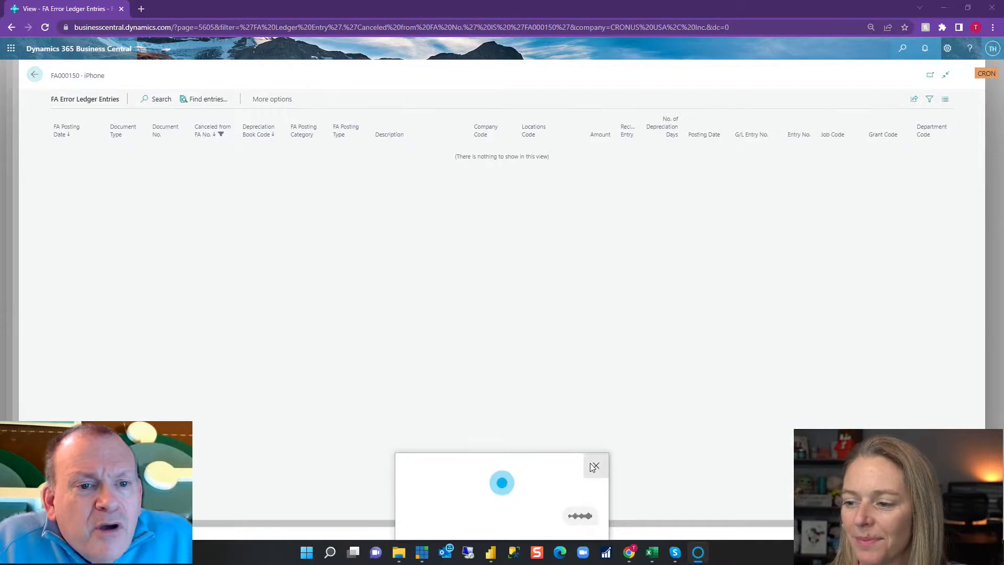
click(594, 467)
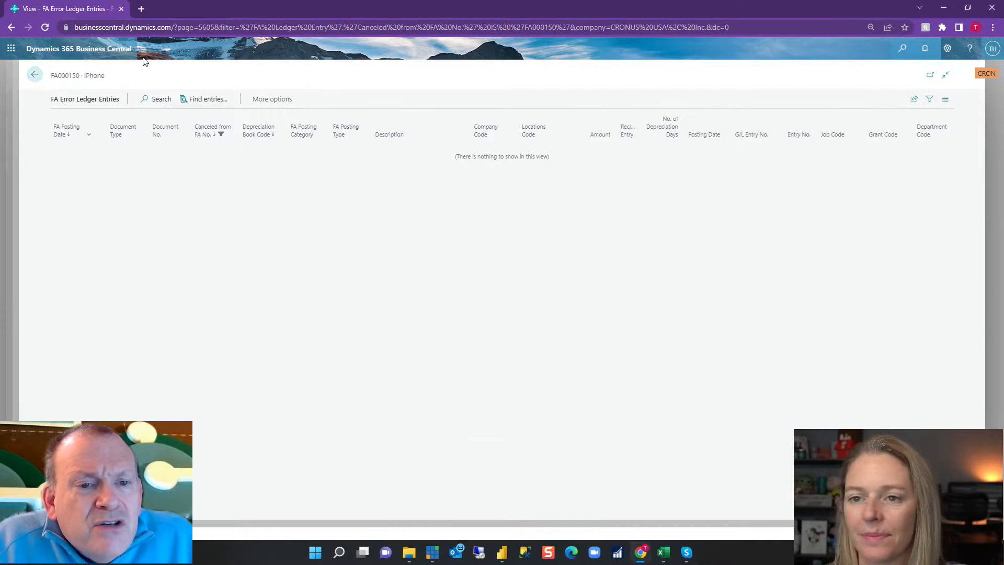
click(36, 75)
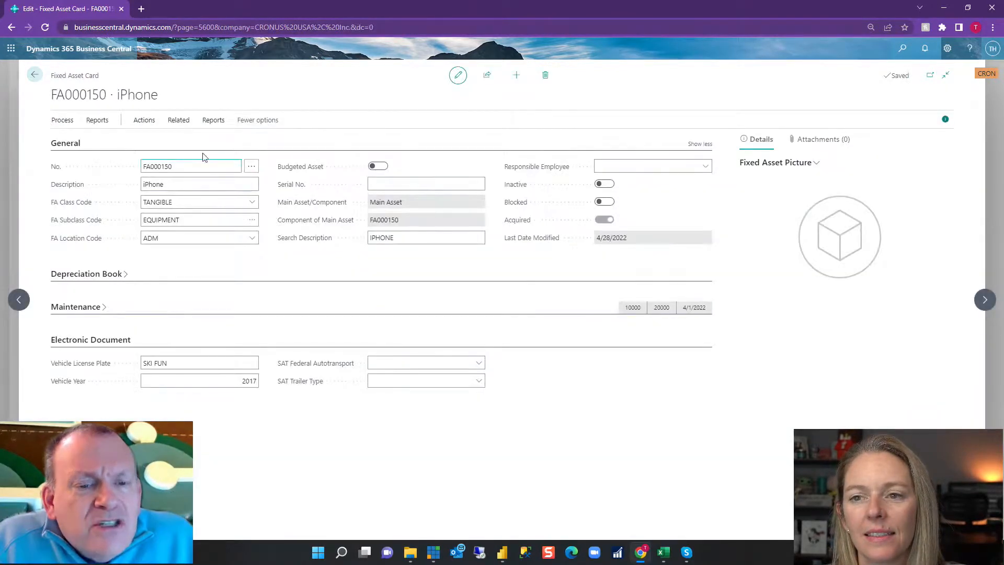
click(184, 125)
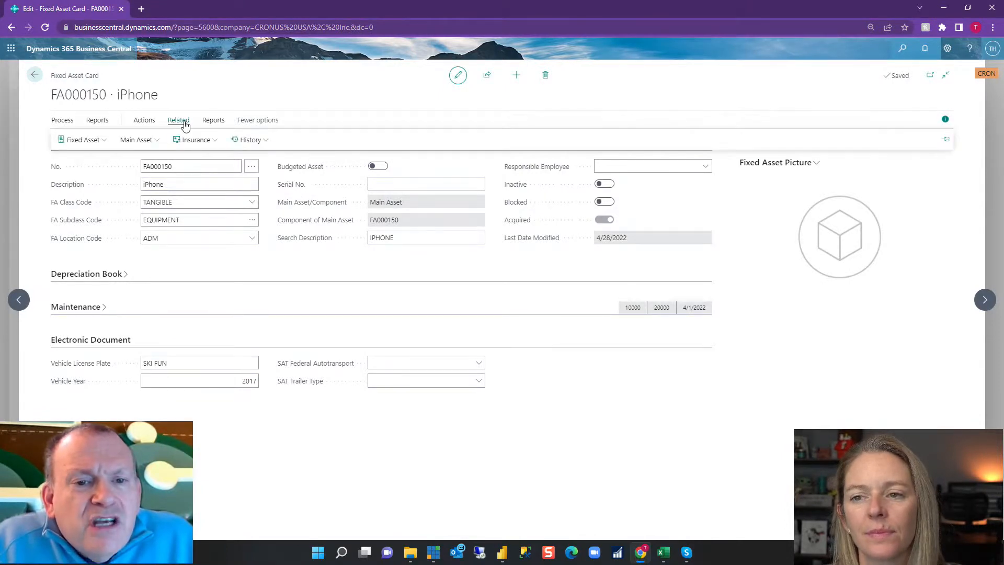
click(250, 78)
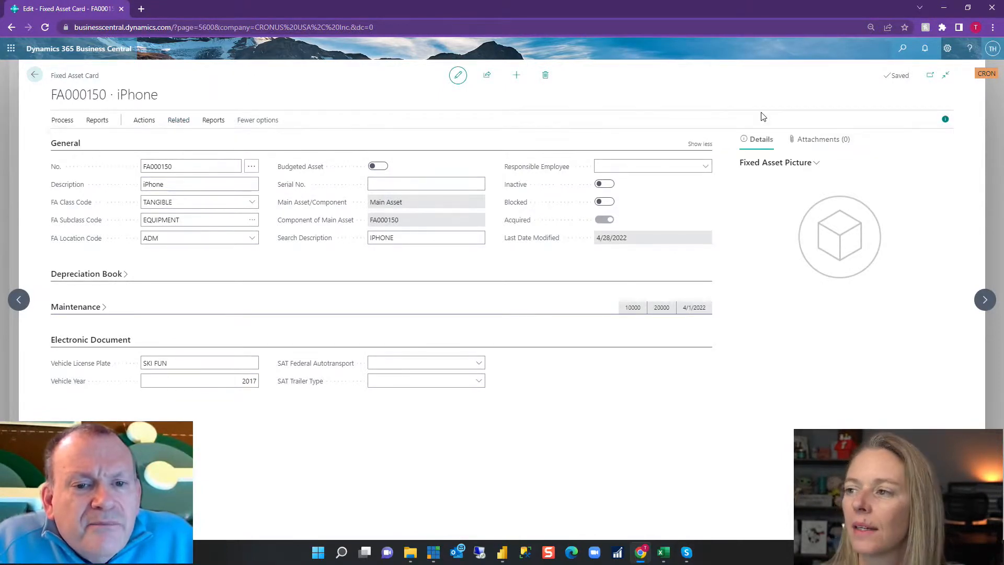
Search for "fixed", view the iPhone acquisition reversal line in the Fixed Asset G/L Journals, and return to the asset card.
click(902, 48)
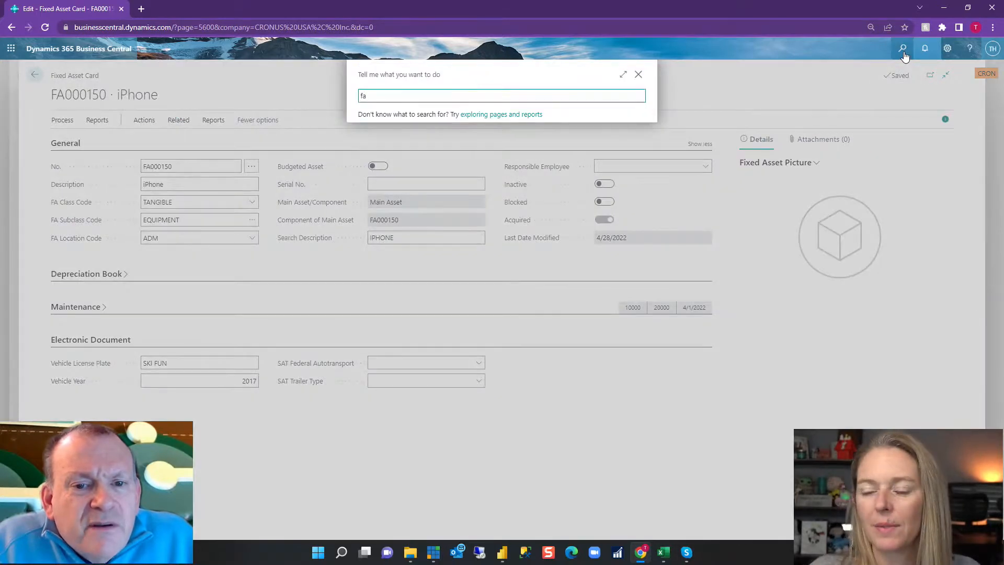
text(f)
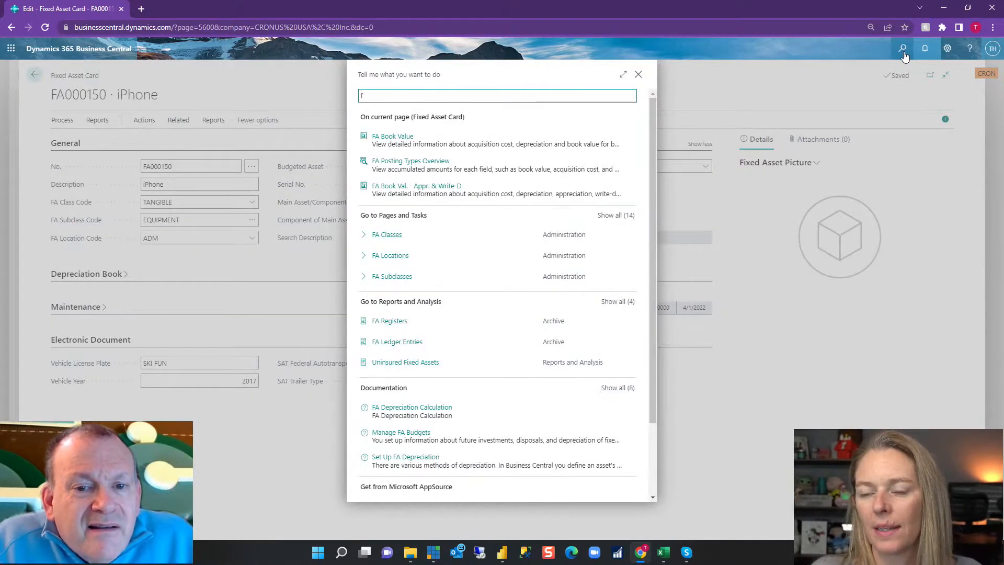
text(ixed)
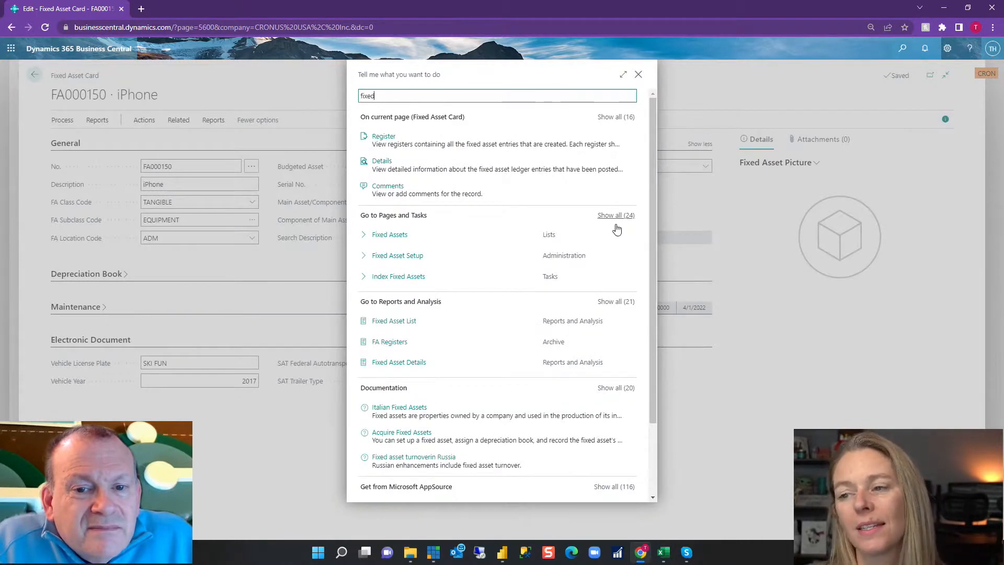
click(617, 216)
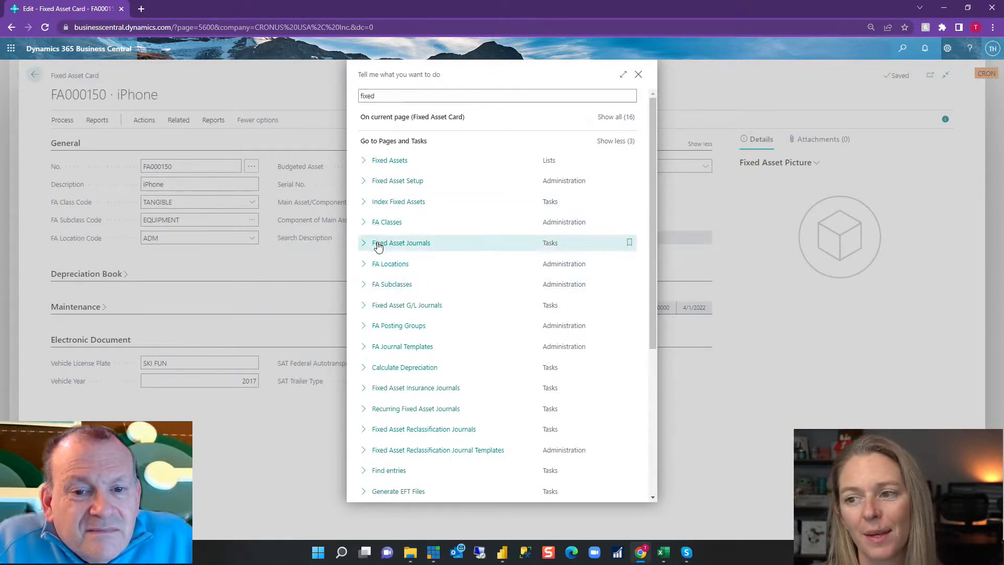
click(407, 305)
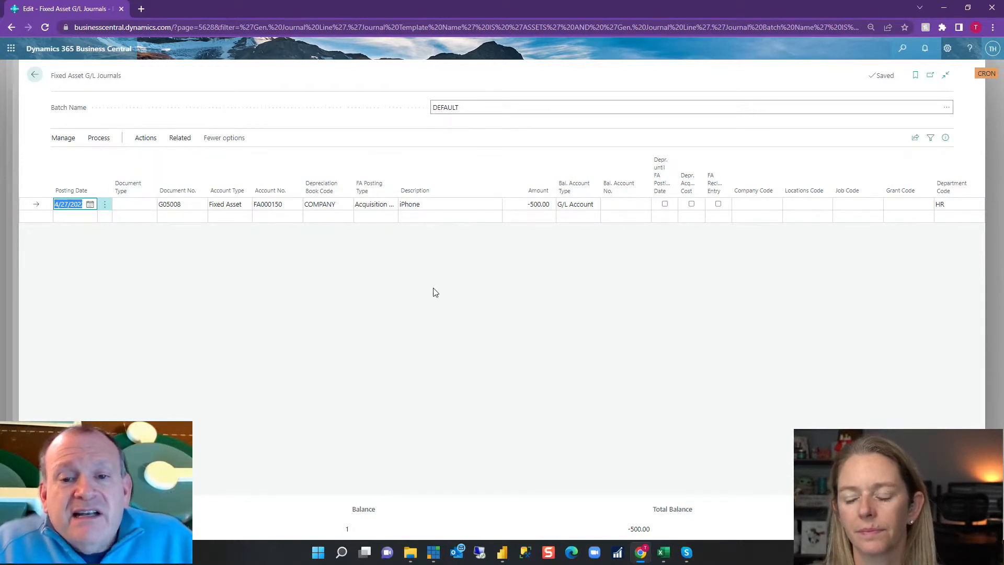
click(33, 76)
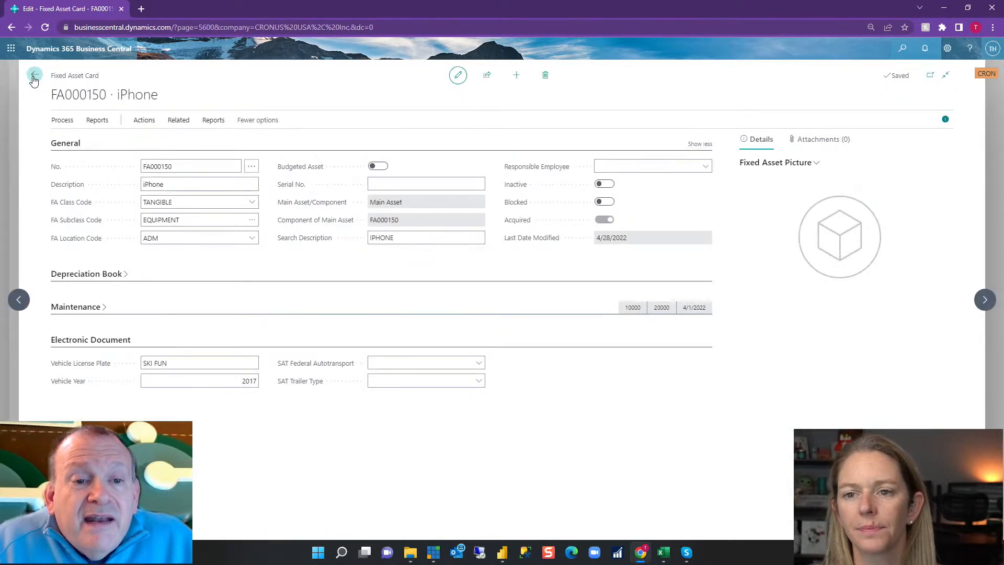
Review the history and report options available for the iPhone asset and return to the Fixed Assets list.
click(182, 122)
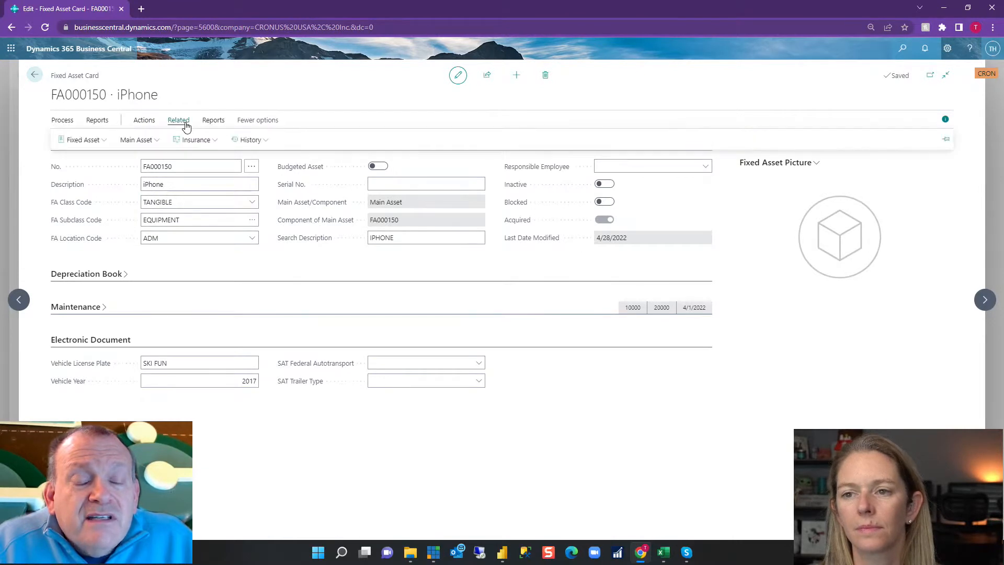
click(248, 140)
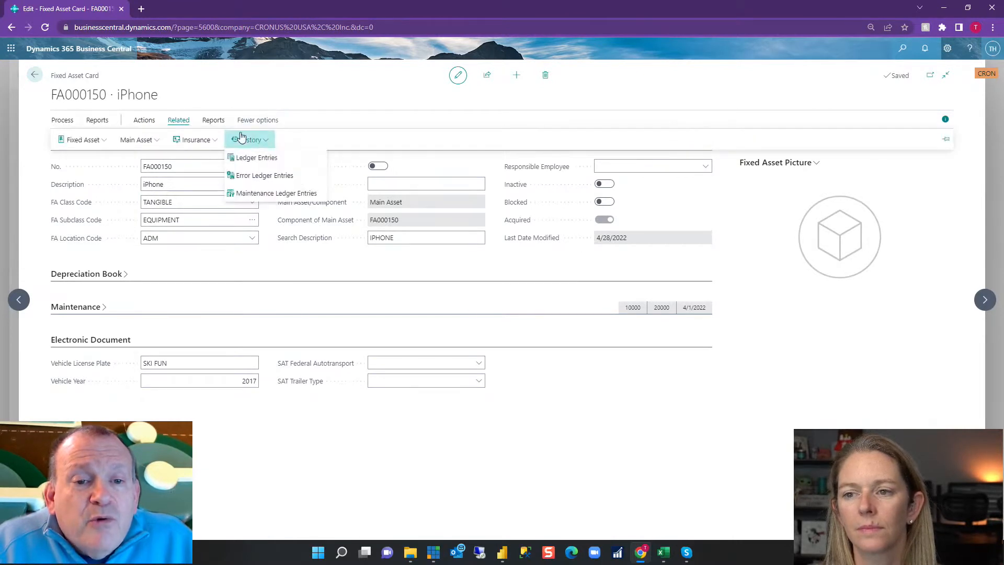
click(213, 121)
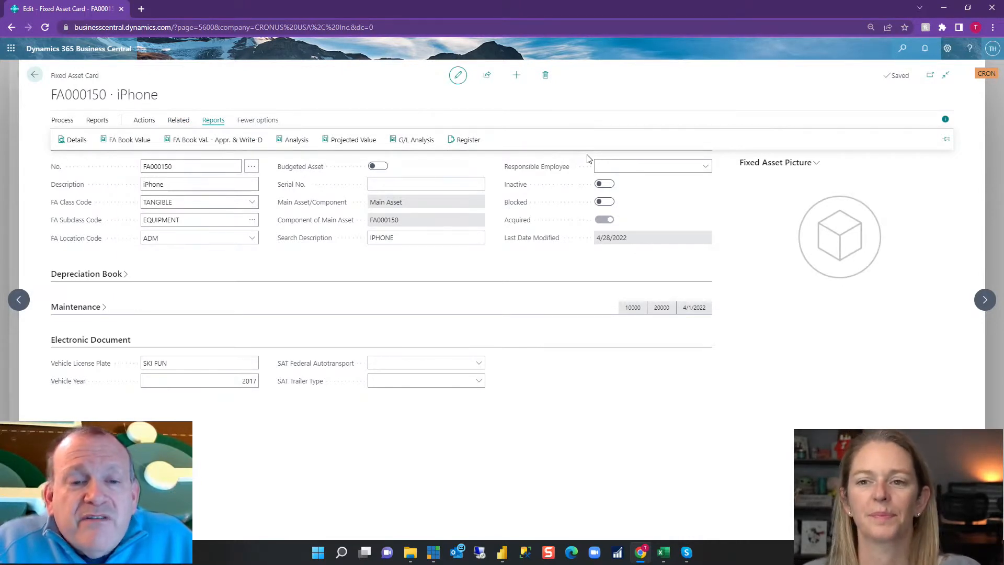
click(36, 76)
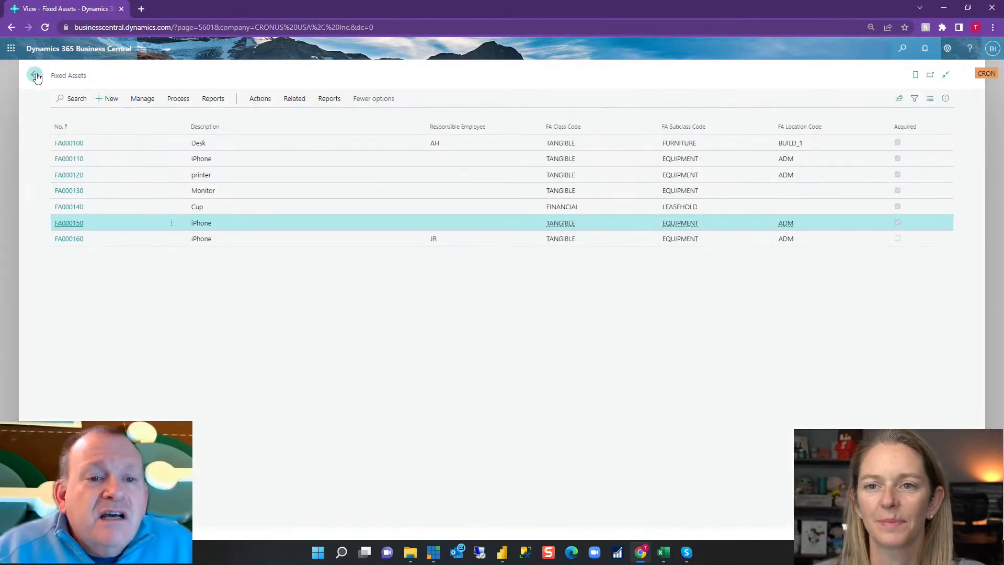